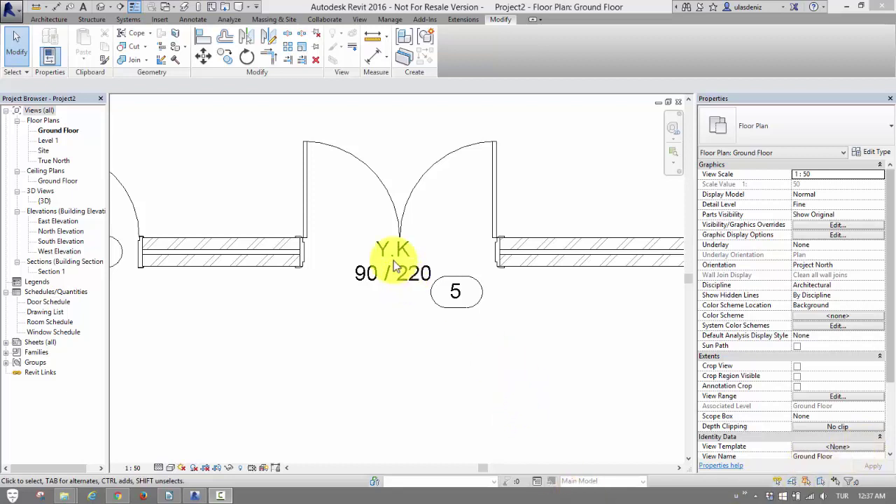
- Center the double door in view and check door tag 5's type list without changing it
scroll(351, 352, "down", 1)
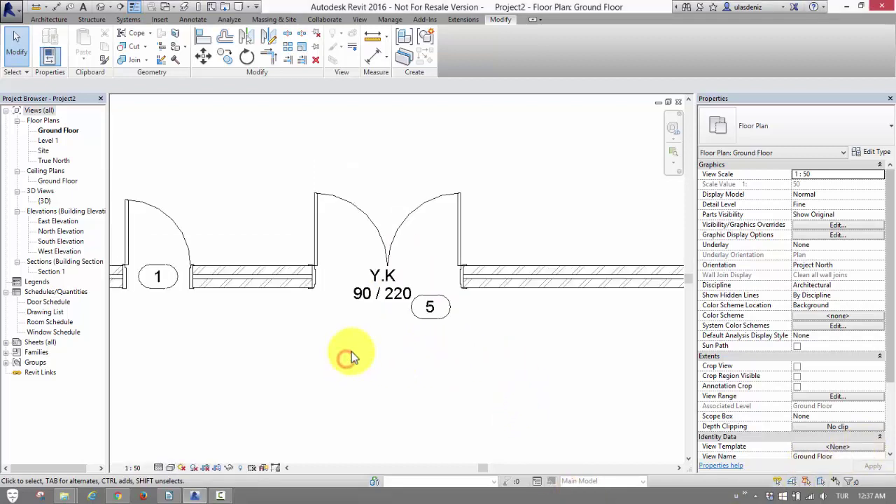
middle_click_drag(352, 351, 402, 349)
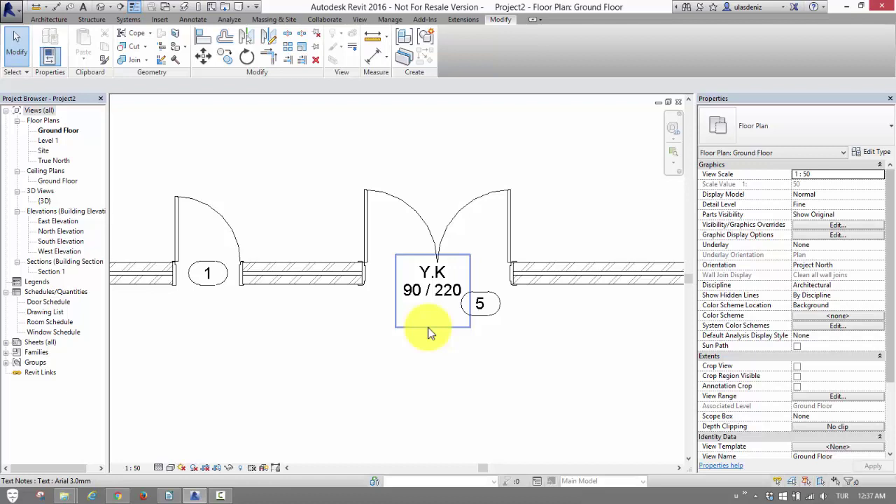
middle_click_drag(474, 407, 354, 390)
scroll(353, 389, "down", 1)
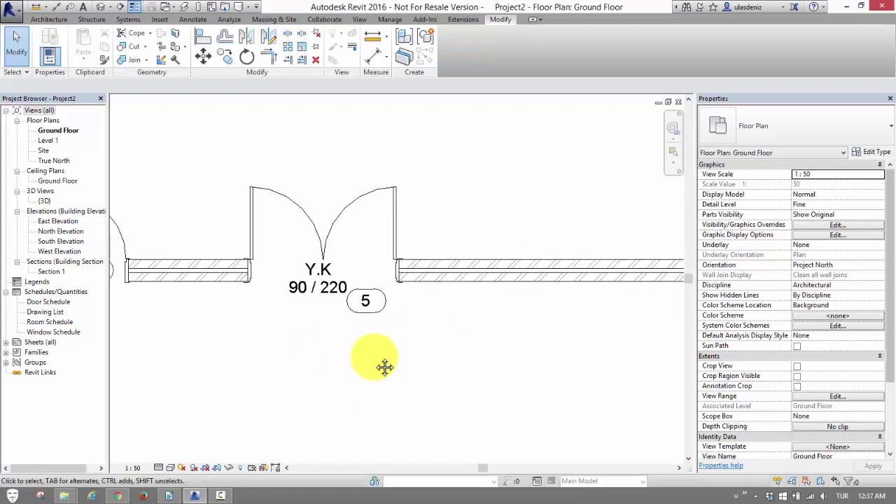
scroll(381, 366, "down", 1)
left_click(405, 341)
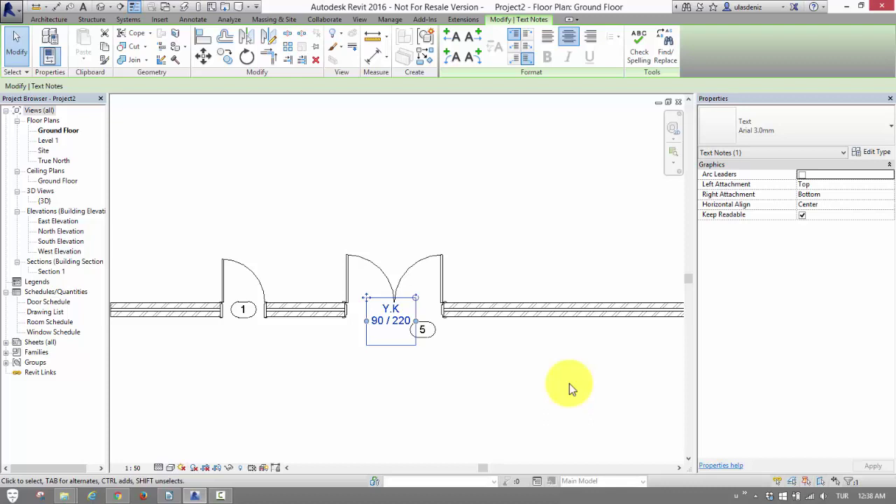
left_click(509, 403)
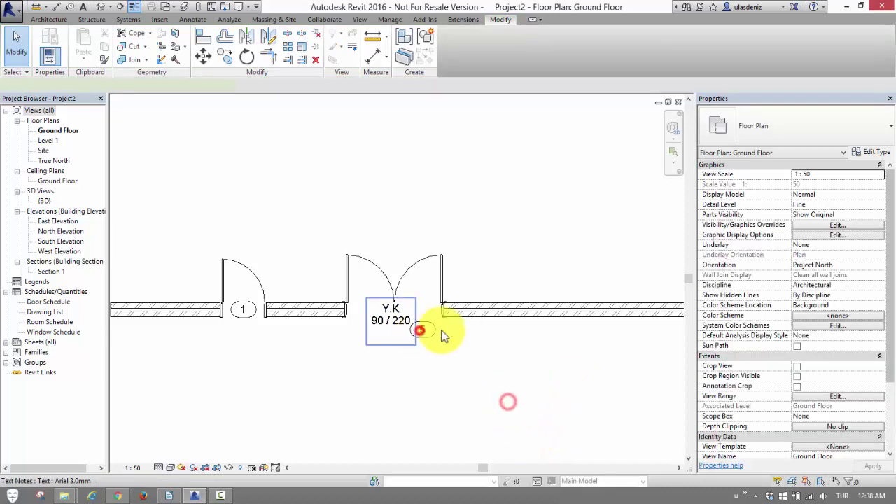
scroll(455, 348, "up", 3)
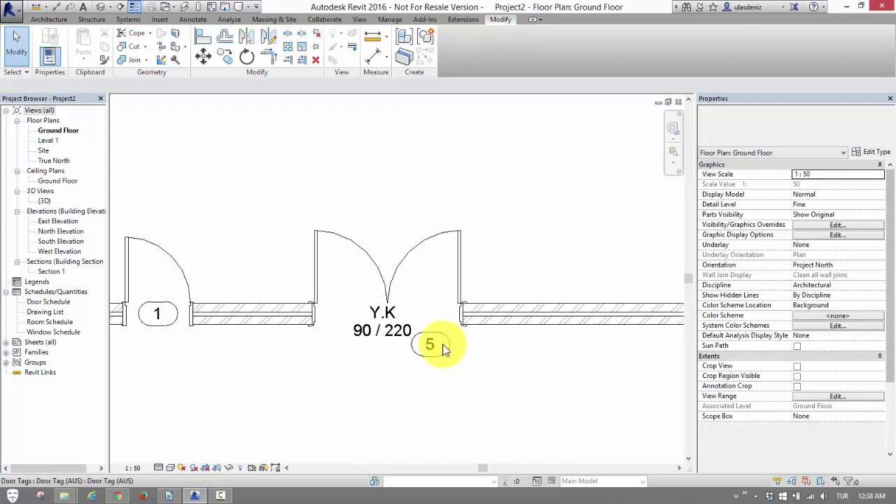
scroll(437, 346, "up", 1)
left_click(430, 345)
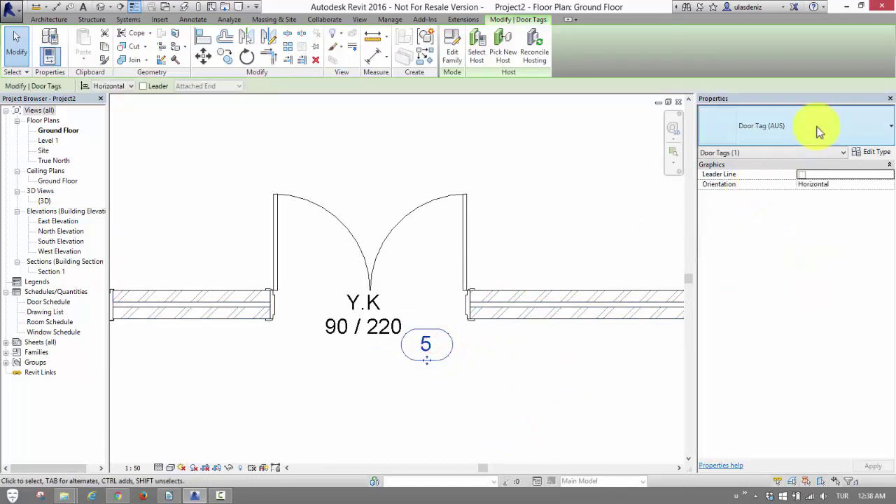
left_click(816, 131)
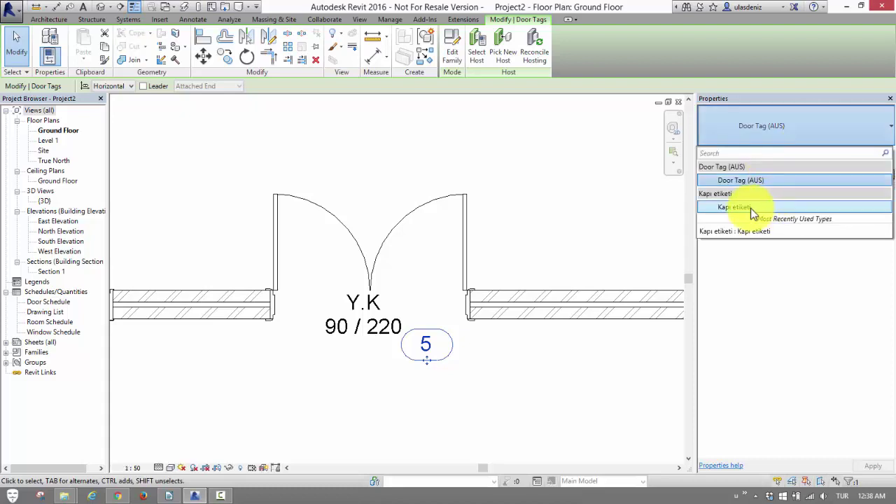
left_click(379, 452)
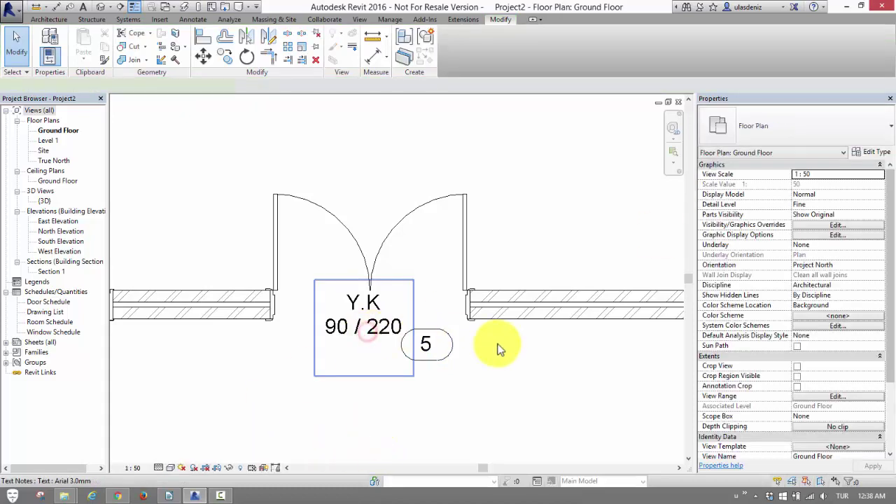
- Edit the Y.K 90 / 220 text note, then move it below door tag 5
left_click(409, 342)
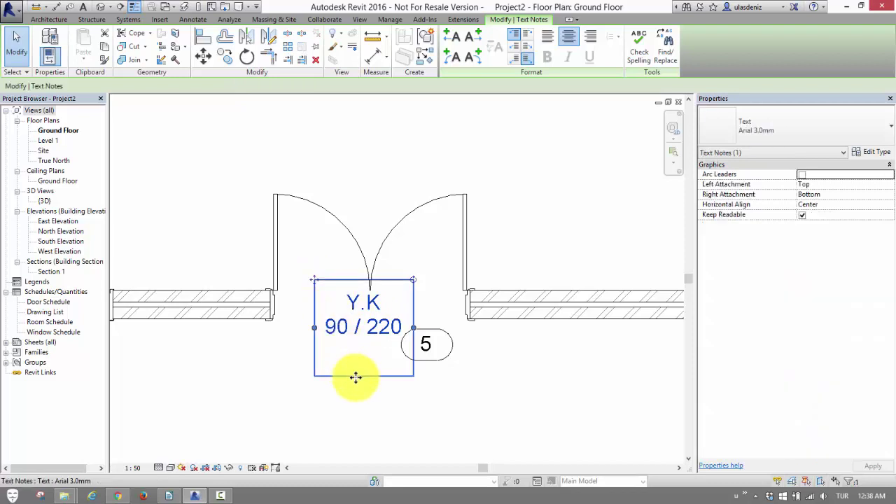
double_click(363, 309)
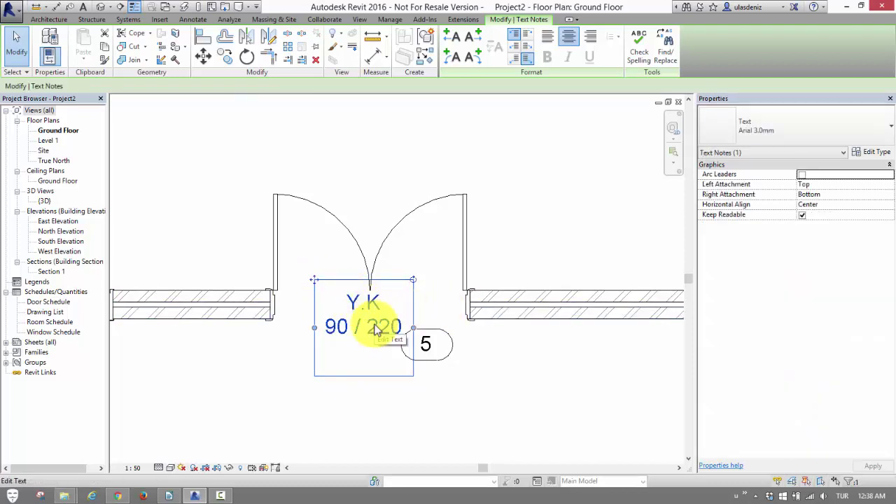
left_click(380, 428)
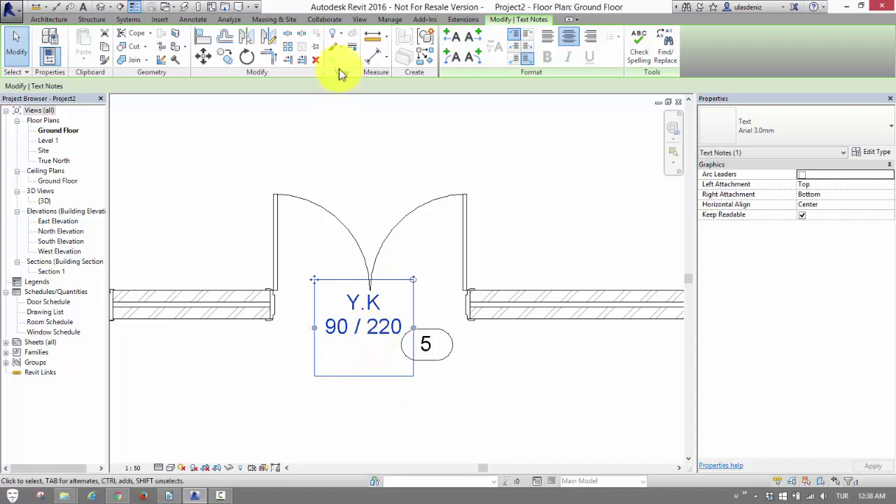
left_click(280, 213)
left_click(420, 321)
middle_click_drag(583, 350, 702, 276)
mouse_move(432, 205)
left_mouse_down()
mouse_move(416, 266)
mouse_move(415, 300)
mouse_move(423, 297)
left_mouse_up()
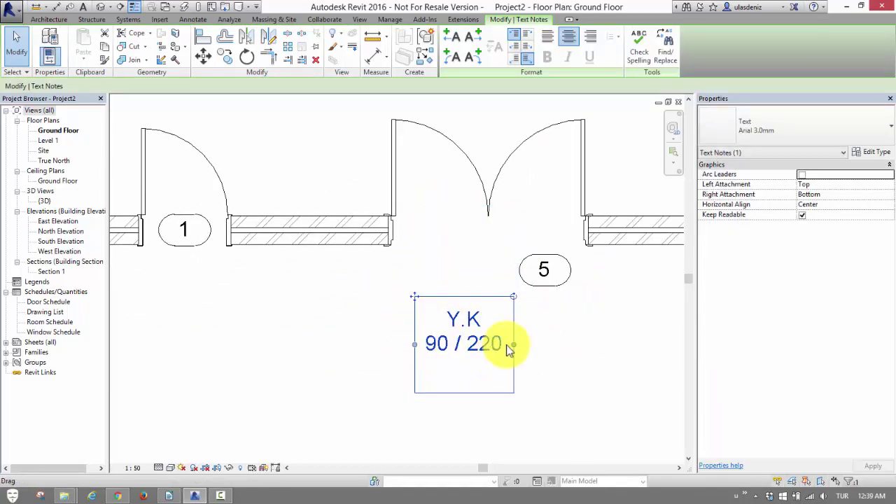
middle_click_drag(623, 316, 556, 317)
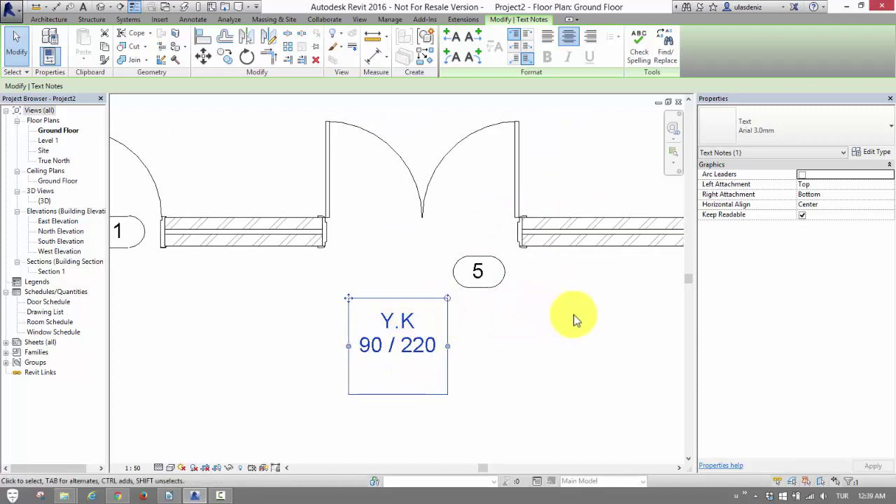
middle_click_drag(574, 319, 508, 352)
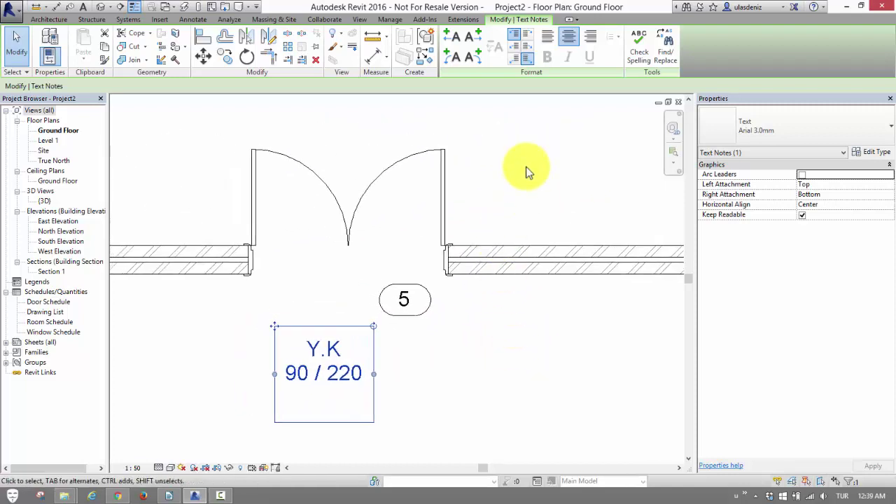
middle_click_drag(462, 194, 495, 194)
- Start a new family from a template through the application menu
left_click(16, 44)
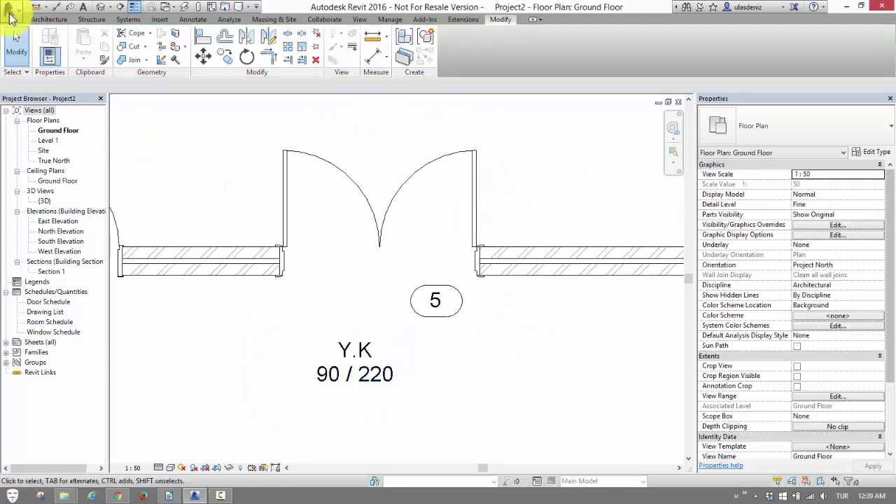
left_click(10, 16)
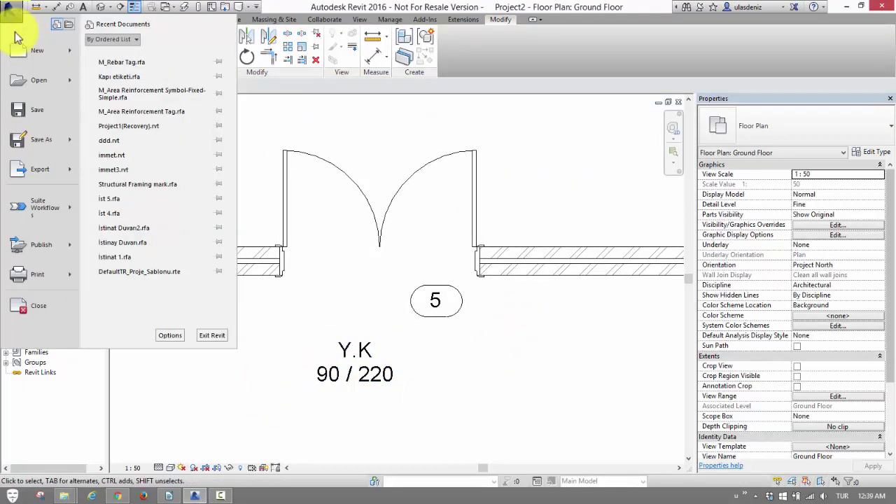
mouse_move(39, 50)
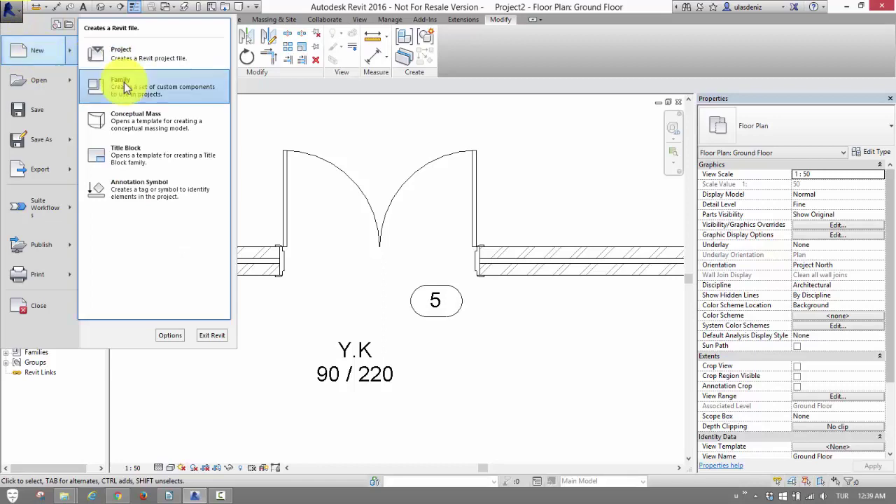
left_click(125, 84)
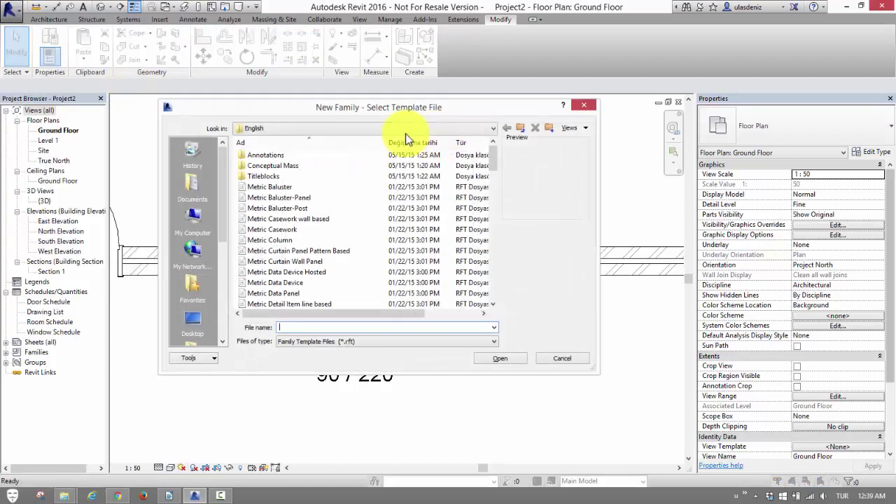
left_click(331, 132)
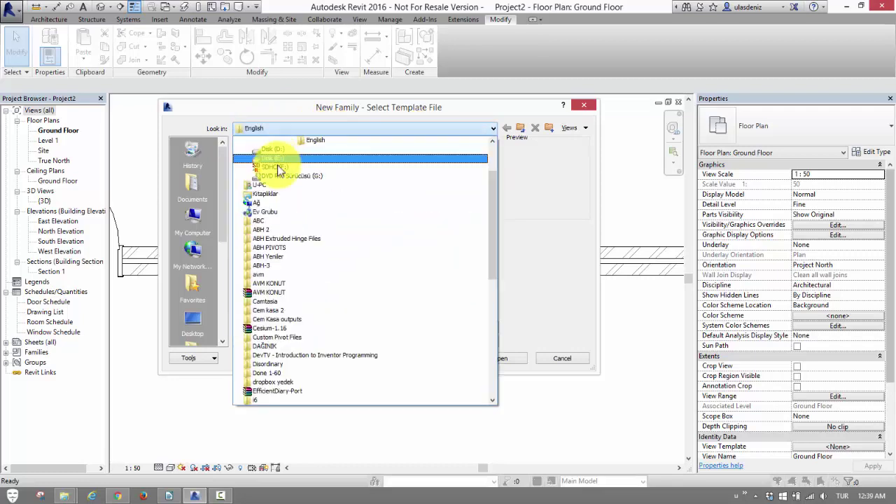
left_click(517, 196)
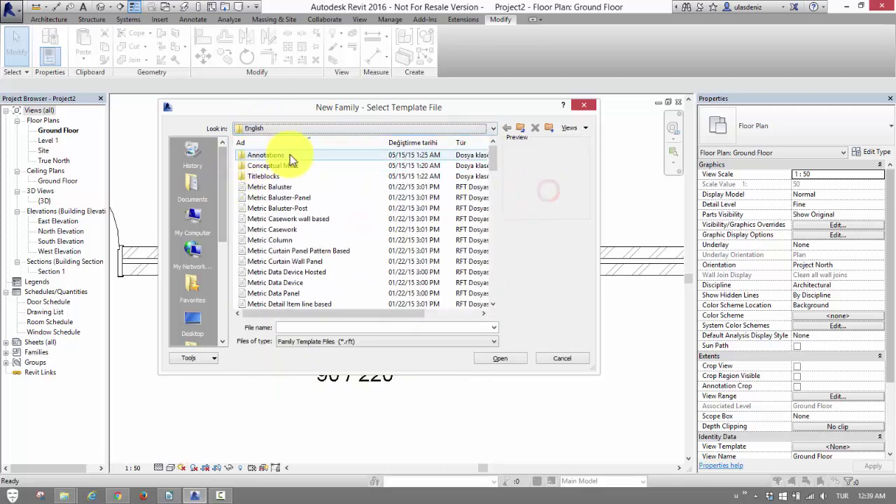
- Open the Annotations template folder and select the Metric Door Tag template
left_click(269, 155)
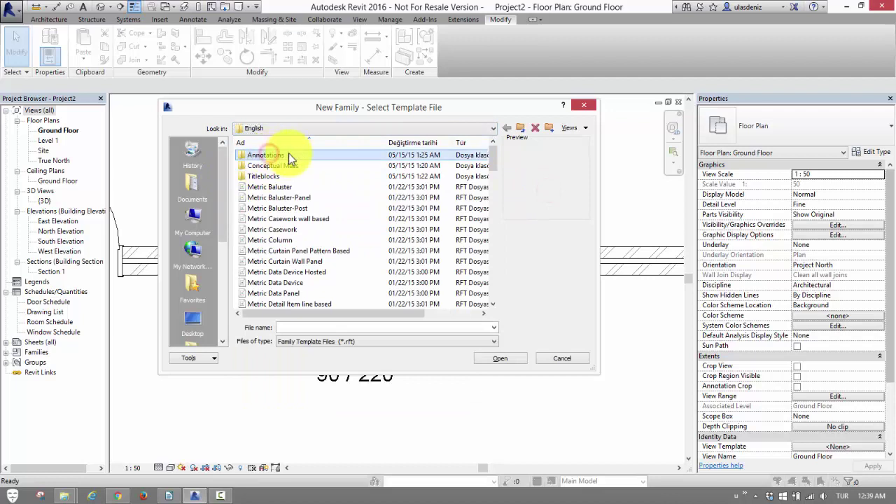
double_click(278, 155)
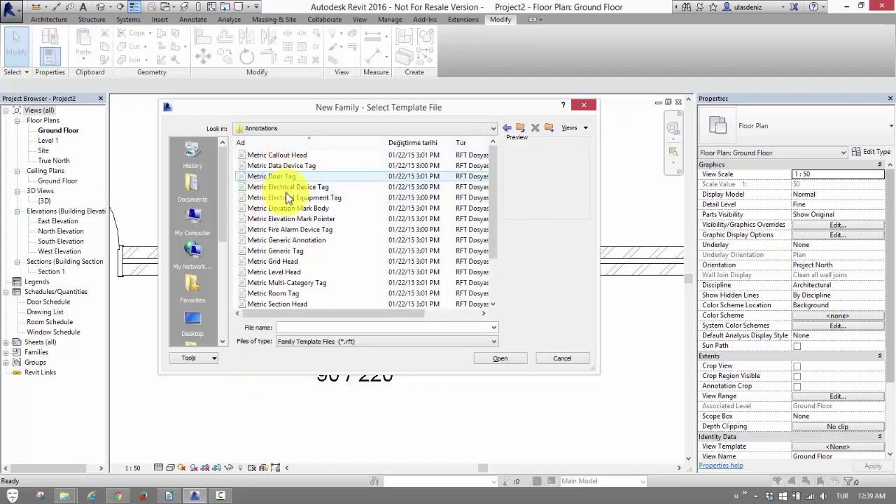
left_click(267, 176)
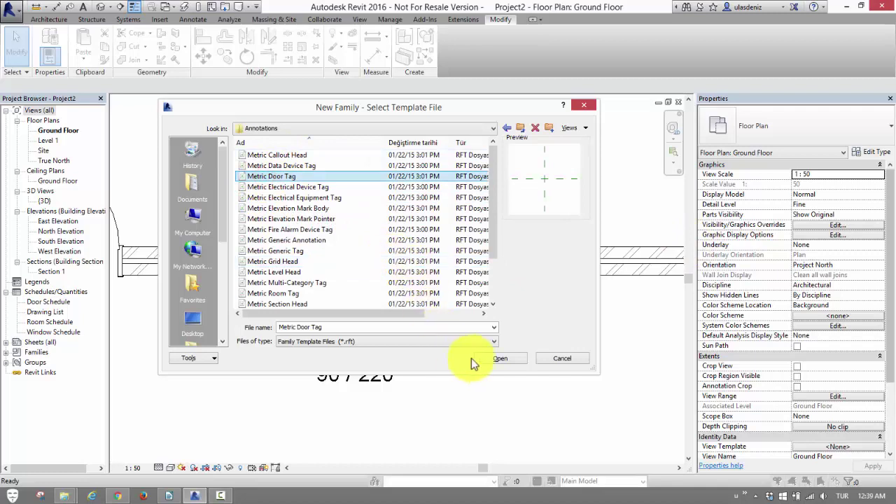
scroll(294, 269, "down", 1)
scroll(297, 262, "down", 1)
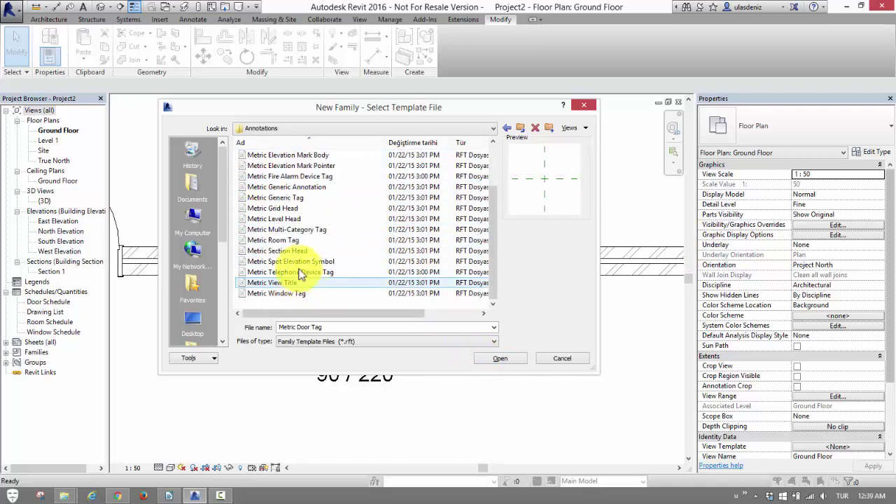
scroll(297, 232, "up", 2)
scroll(245, 266, "down", 2)
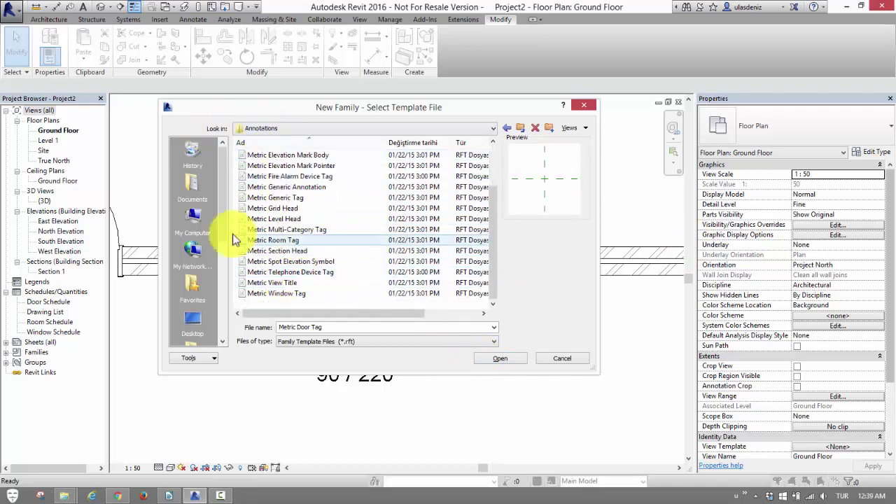
scroll(287, 225, "up", 1)
scroll(301, 206, "up", 1)
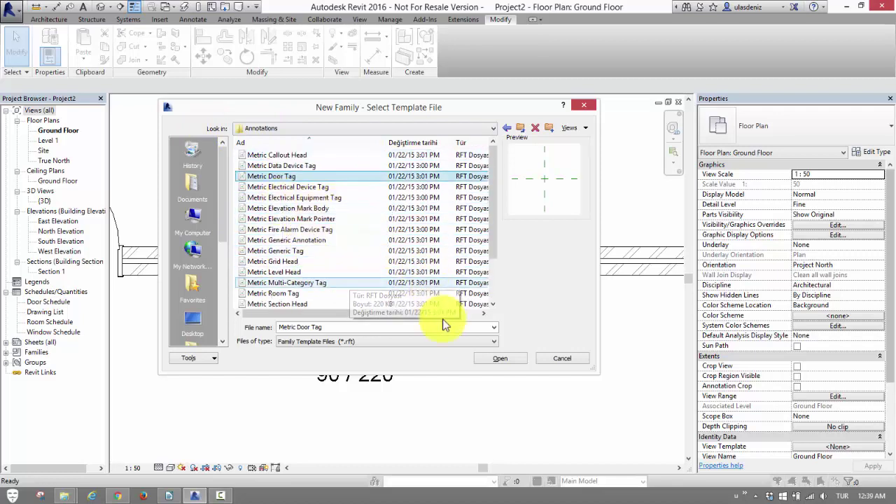
- Create Family3 from Metric Door Tag.rft, starting and cancelling a Masking Region sketch
left_click(504, 360)
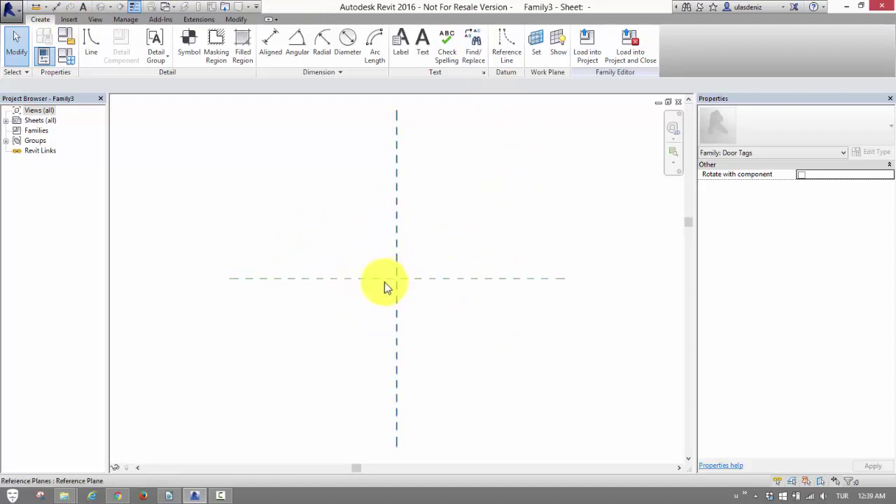
left_click(215, 43)
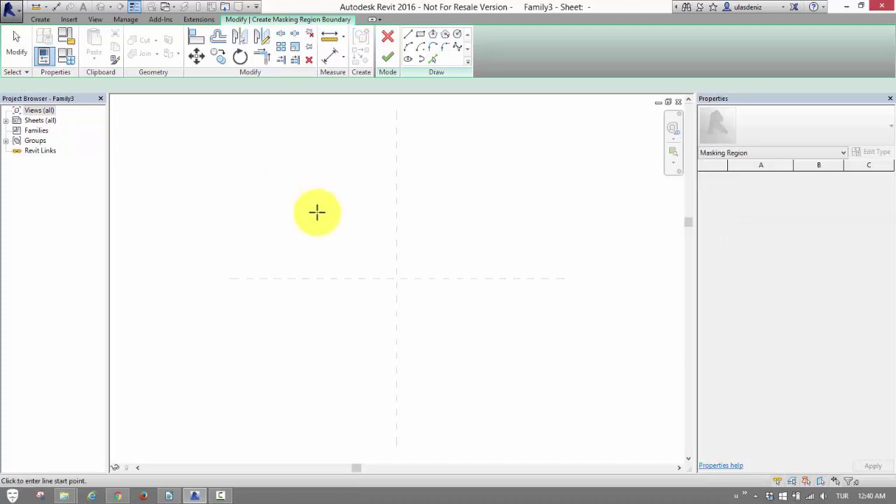
left_click(388, 36)
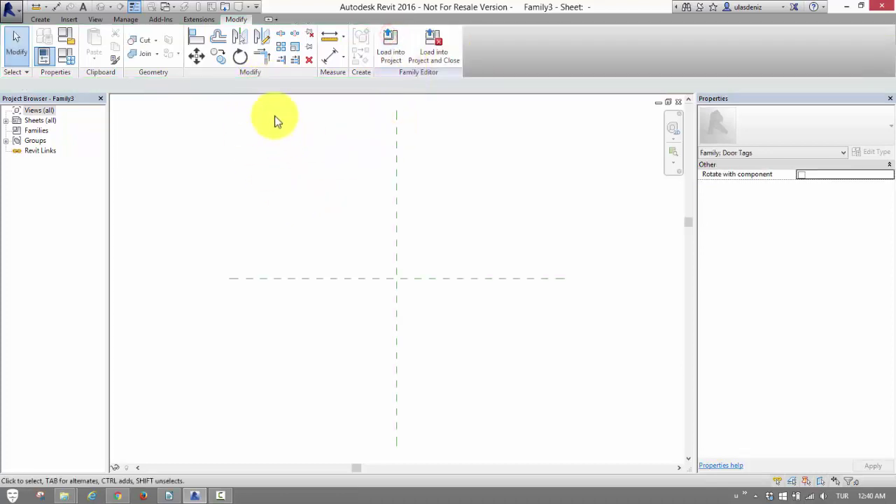
left_click(39, 19)
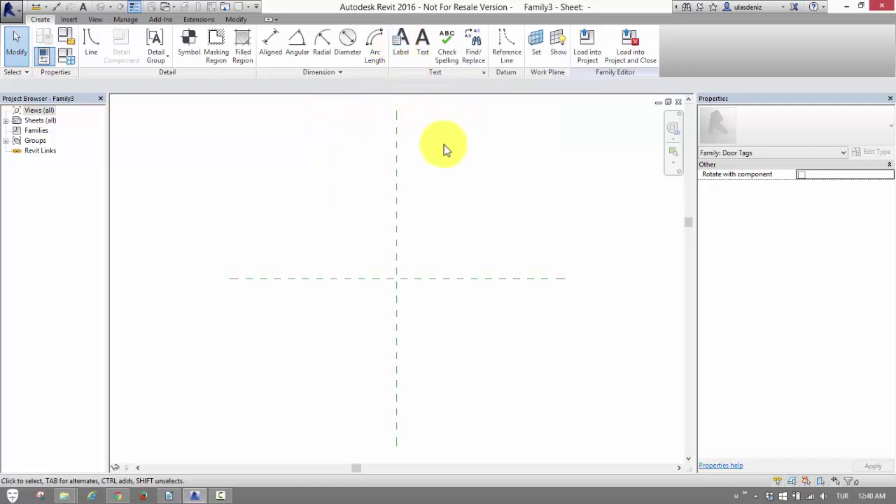
left_click(420, 54)
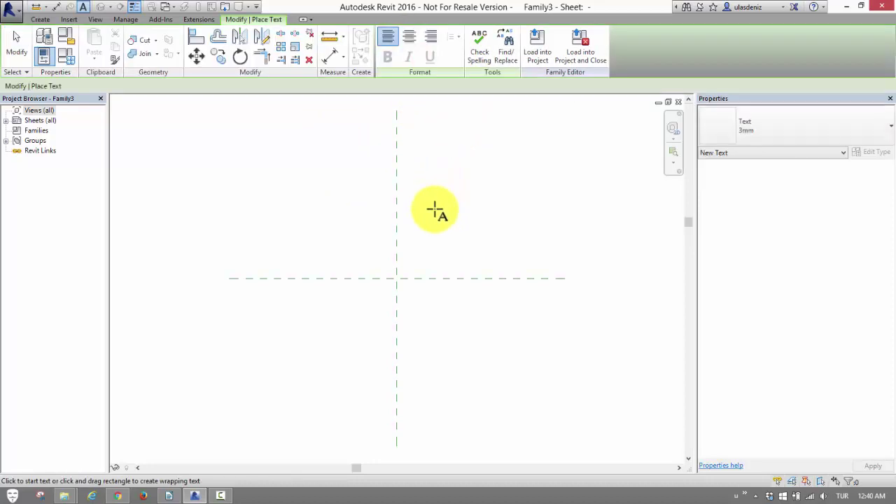
left_click(369, 242)
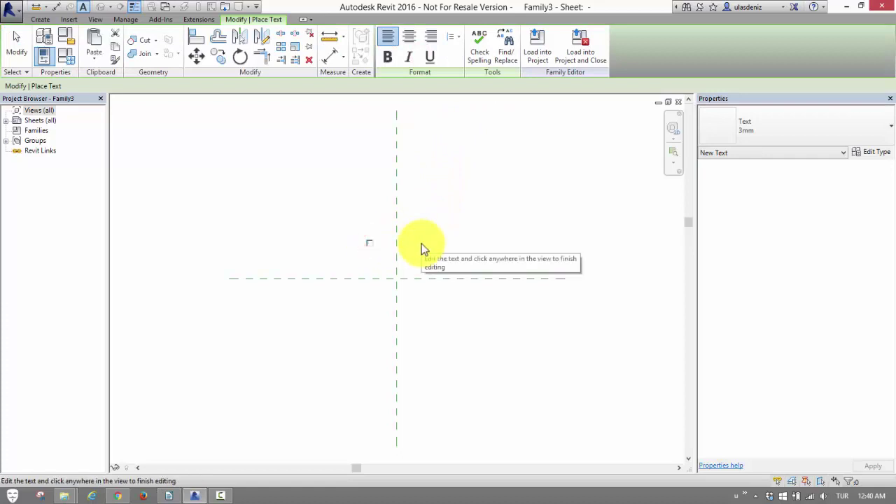
left_click(421, 244)
scroll(392, 277, "up", 2)
scroll(436, 280, "up", 1)
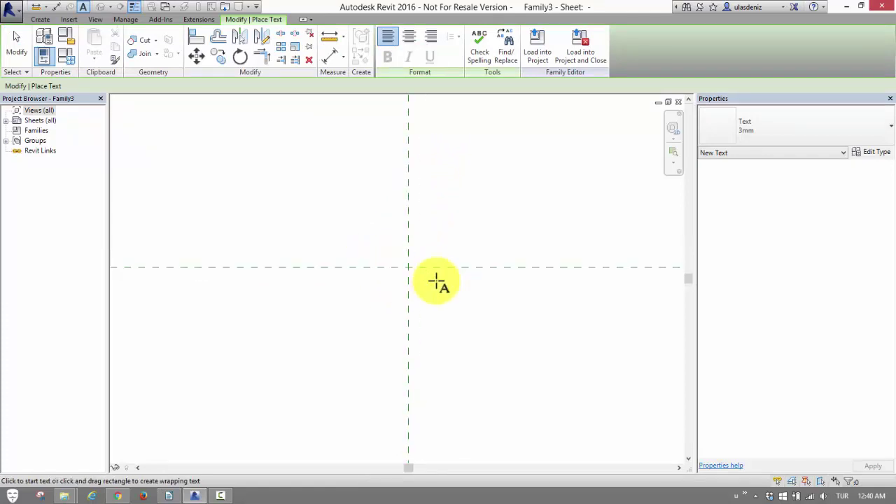
left_click(368, 225)
type("HSjhdakjsh")
left_click(494, 292)
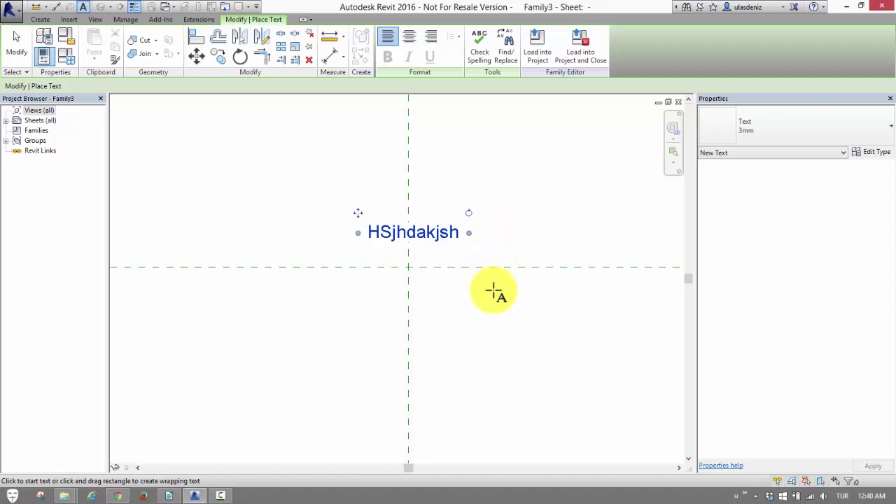
middle_click_drag(474, 286, 468, 283)
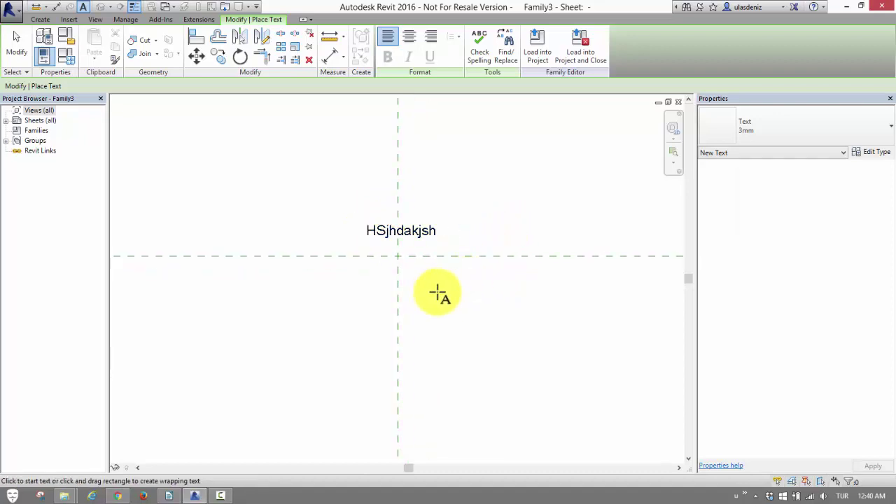
key("Escape")
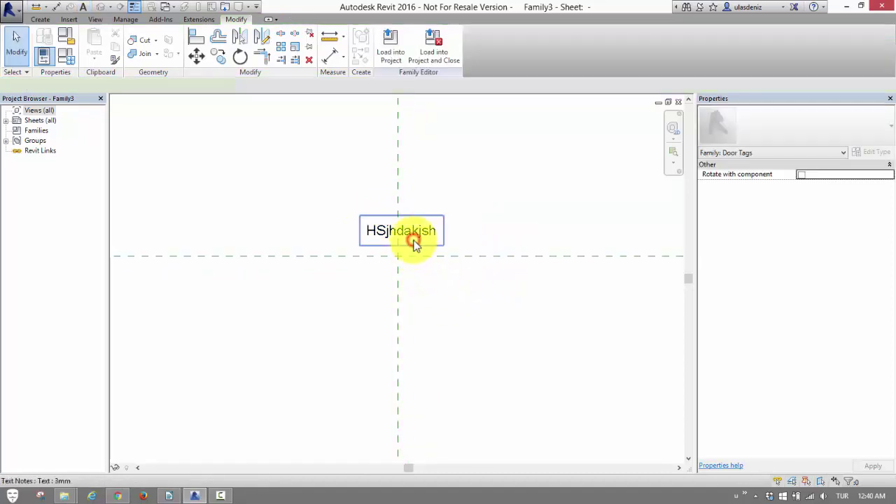
left_click(414, 243)
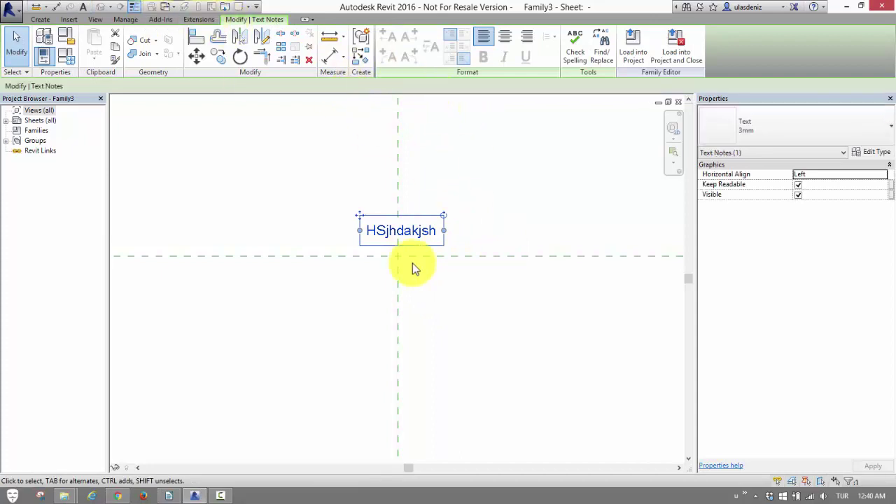
left_click(502, 195)
left_click(546, 243)
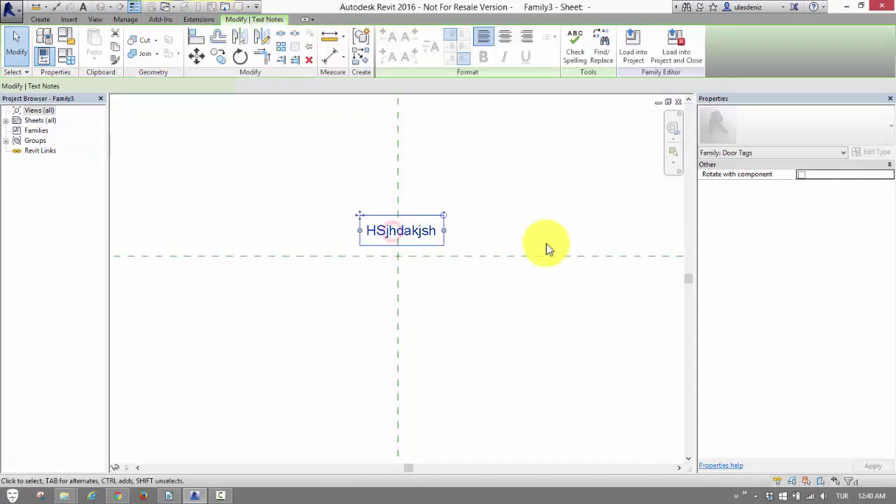
key("Delete")
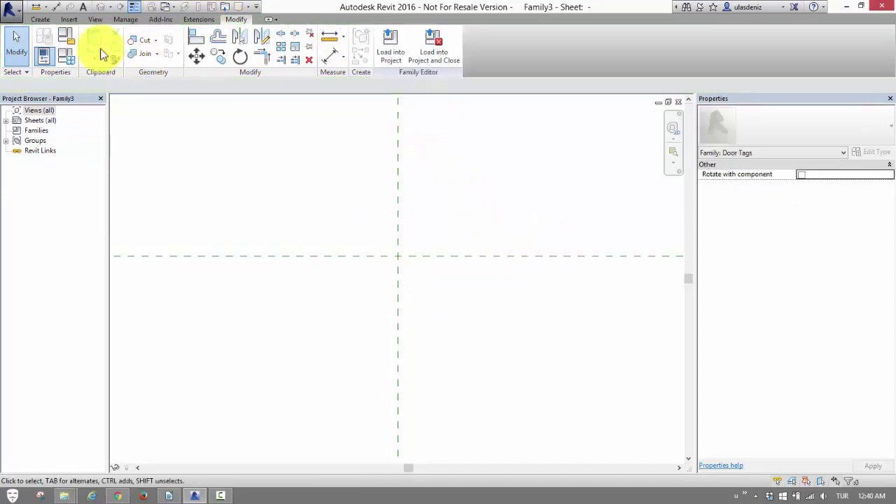
- Place a label at the reference-line intersection, opening Edit Label with the Doors parameters
left_click(40, 19)
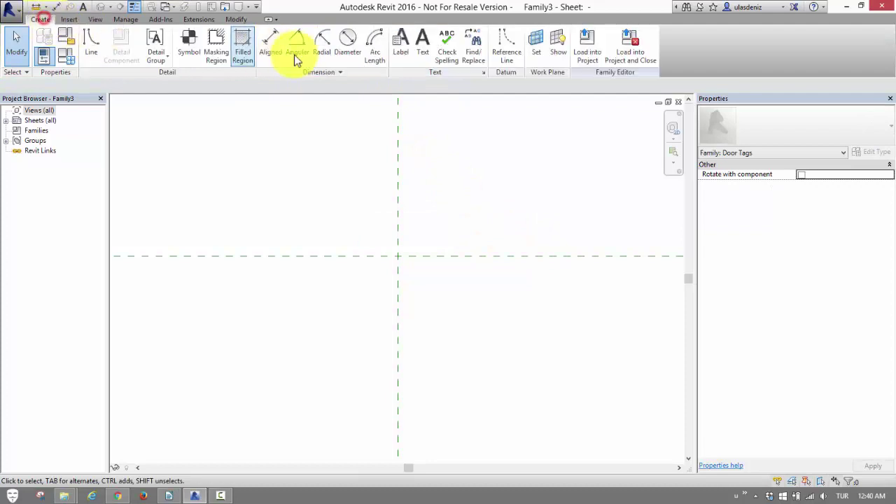
left_click(400, 42)
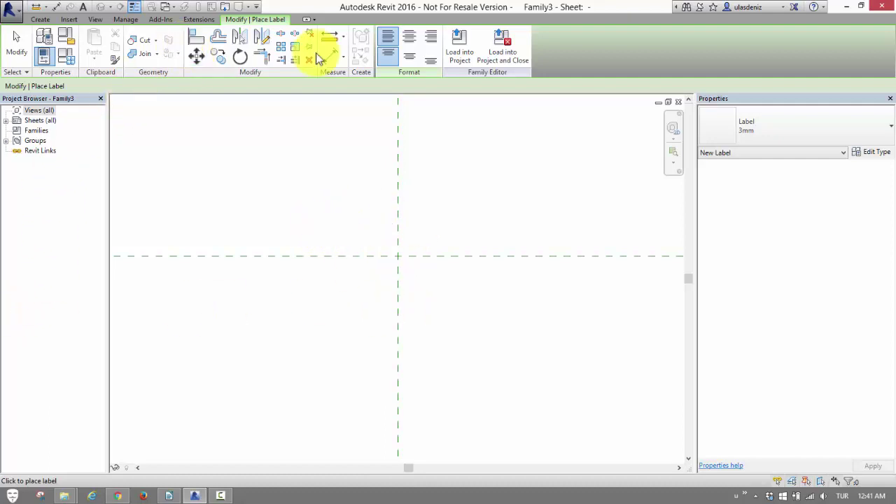
key("Escape")
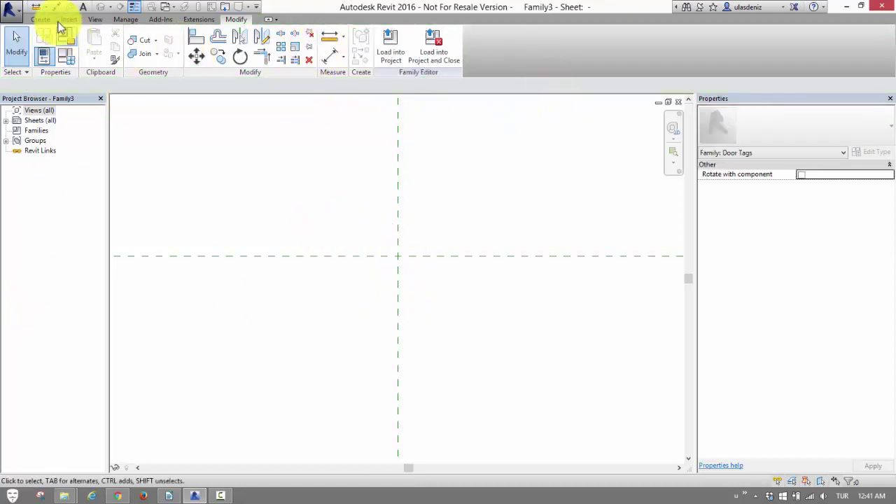
left_click(40, 19)
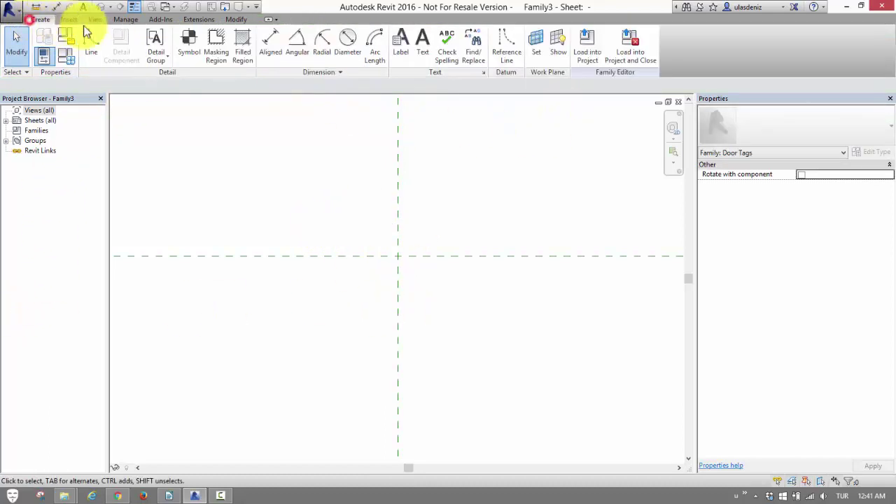
left_click(401, 47)
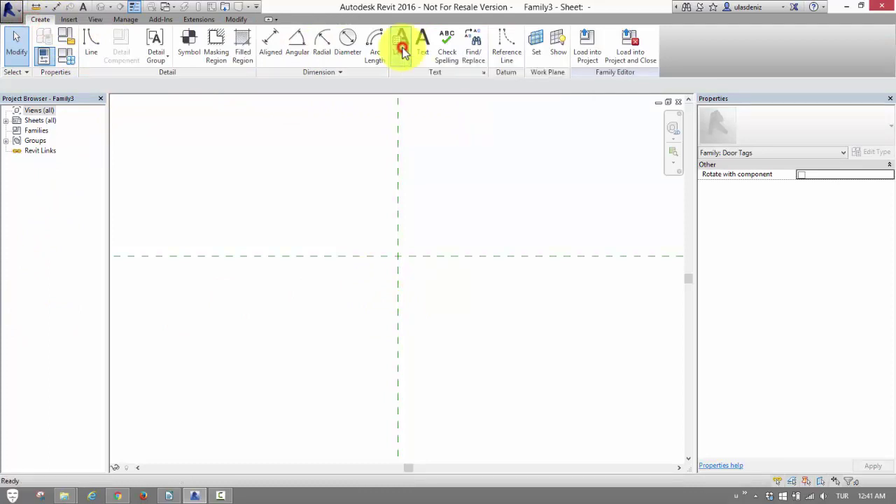
left_click(397, 258)
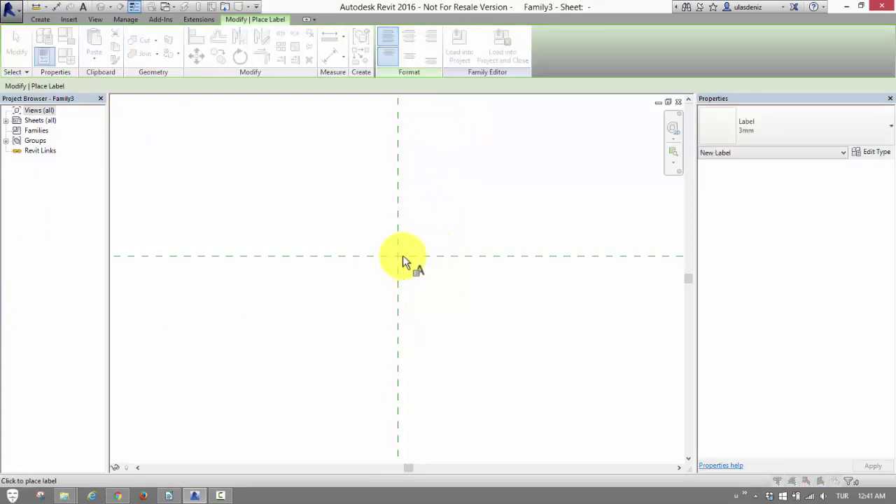
left_click_drag(313, 108, 469, 49)
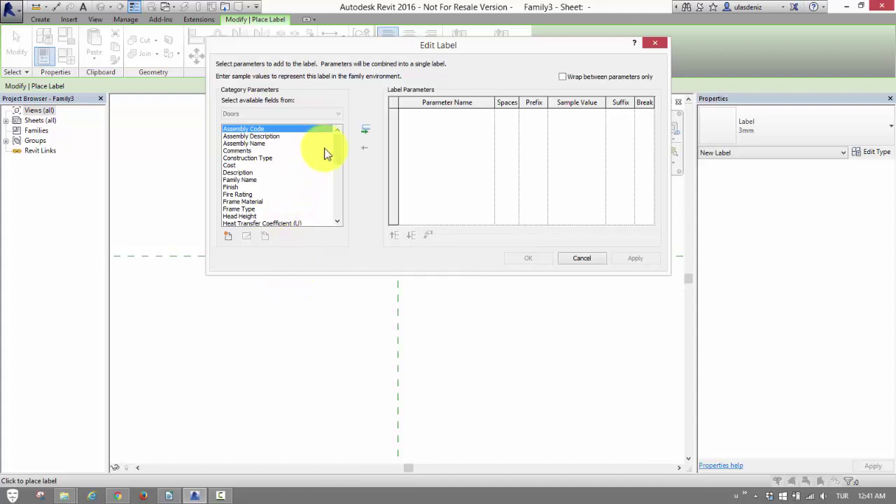
- Browse the Edit Label parameter list, starting and cancelling a new parameter
scroll(340, 161, "down", 2)
scroll(336, 147, "up", 2)
mouse_move(339, 157)
left_mouse_down()
mouse_move(342, 204)
mouse_move(342, 131)
mouse_move(336, 160)
mouse_move(329, 146)
left_mouse_up()
left_click(229, 236)
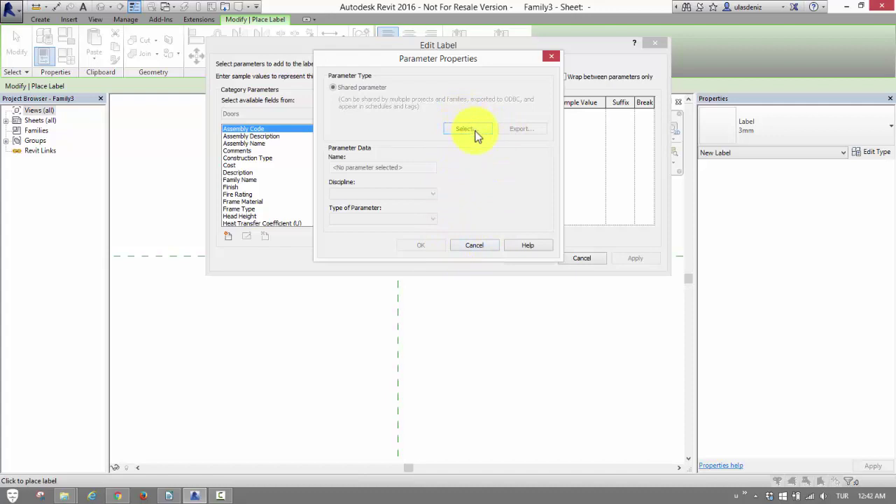
left_click(554, 56)
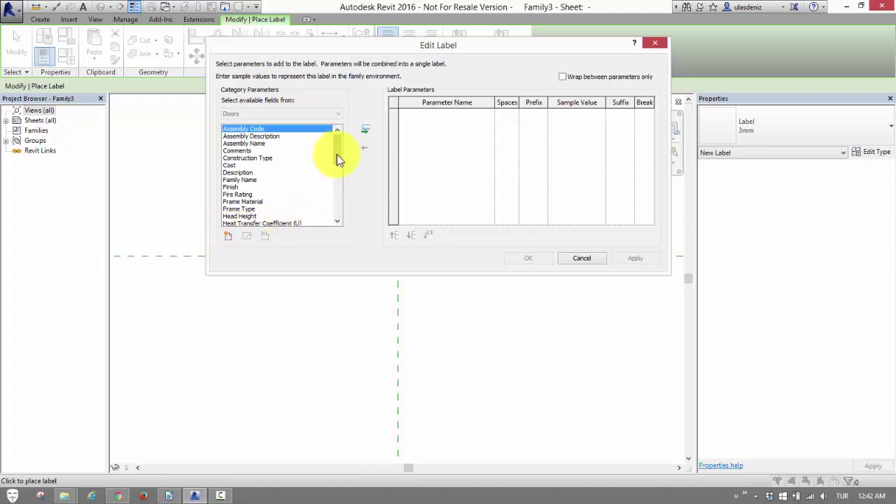
mouse_move(337, 154)
left_mouse_down()
mouse_move(336, 210)
mouse_move(332, 169)
mouse_move(333, 153)
mouse_move(340, 170)
mouse_move(342, 146)
mouse_move(340, 238)
left_mouse_up()
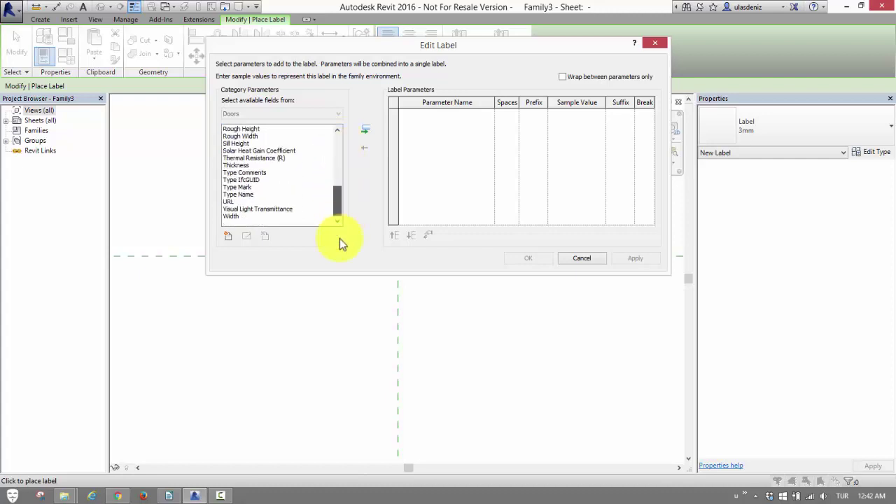
- Add Width, Height and Mark to the label, confirm it, and end label placement
left_click(254, 216)
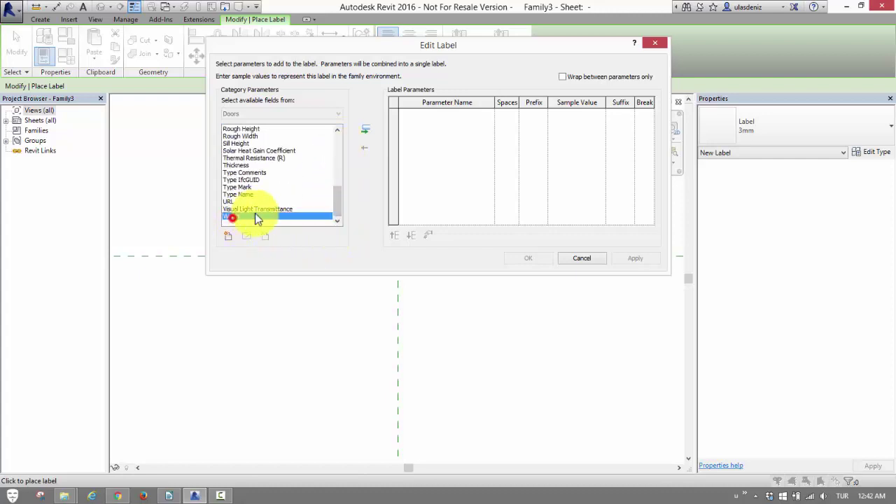
left_click(364, 130)
left_click_drag(334, 190, 336, 166)
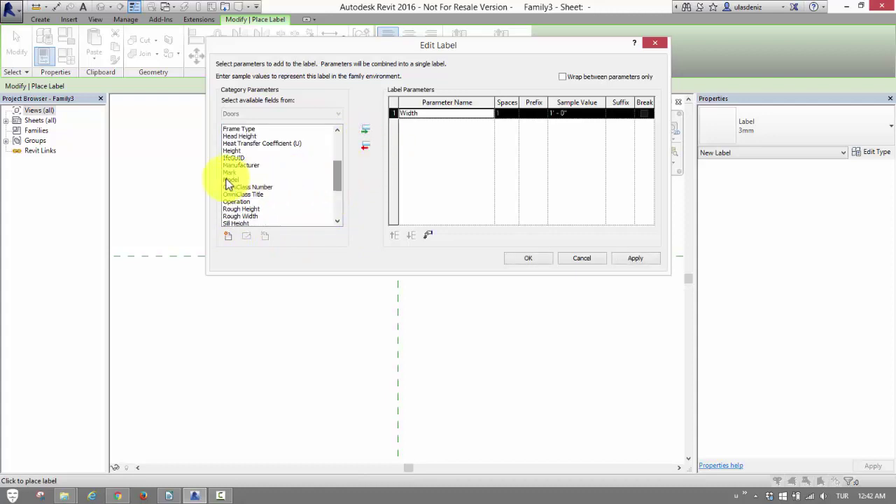
left_click(232, 151)
left_click(364, 132)
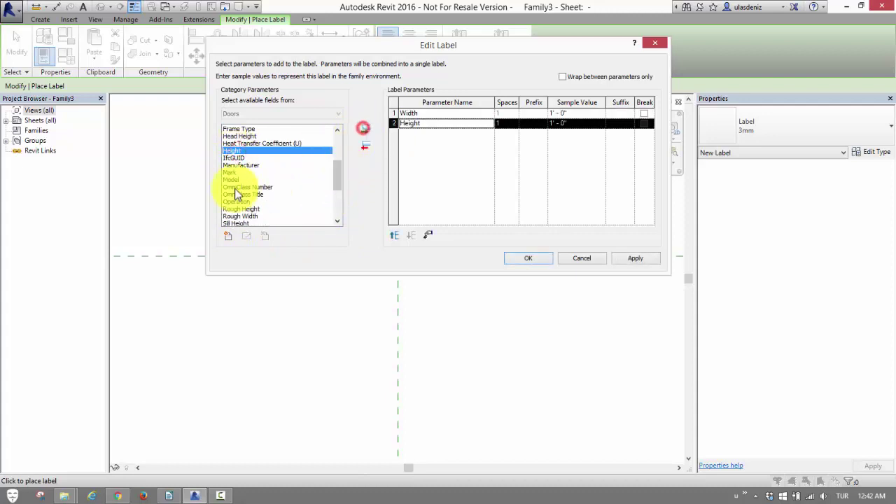
left_click(230, 173)
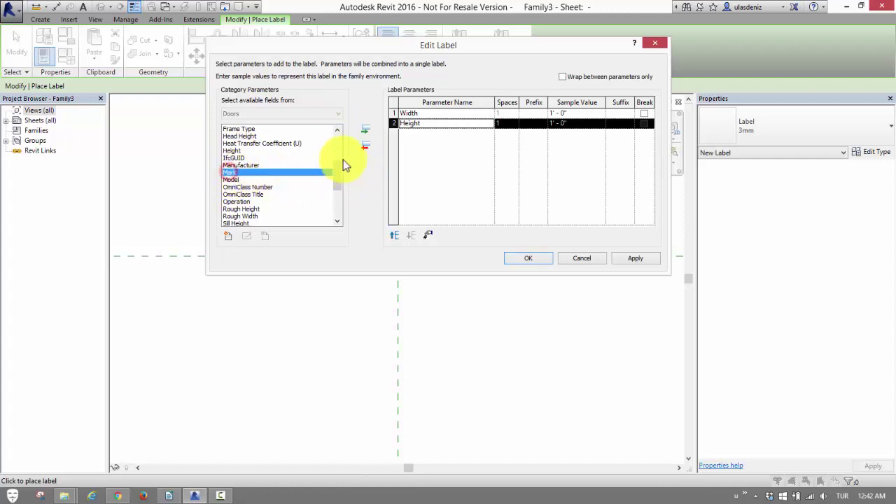
left_click(365, 130)
left_click_drag(337, 184, 339, 211)
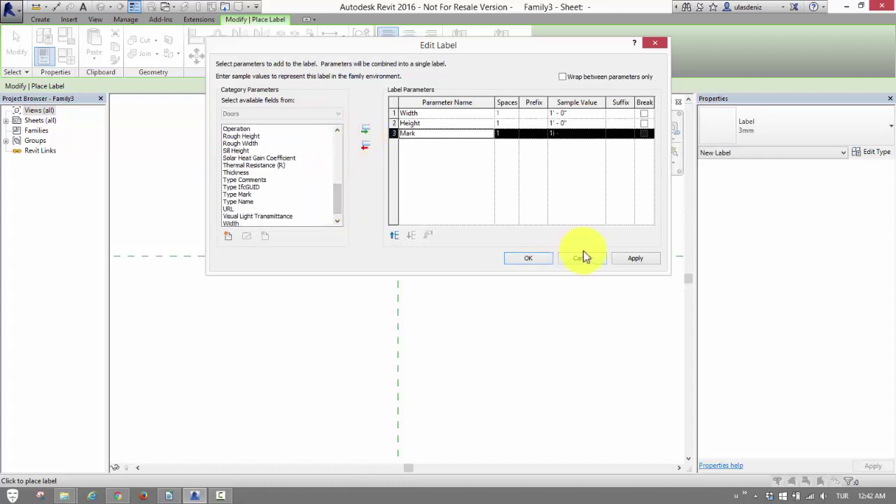
left_click(538, 259)
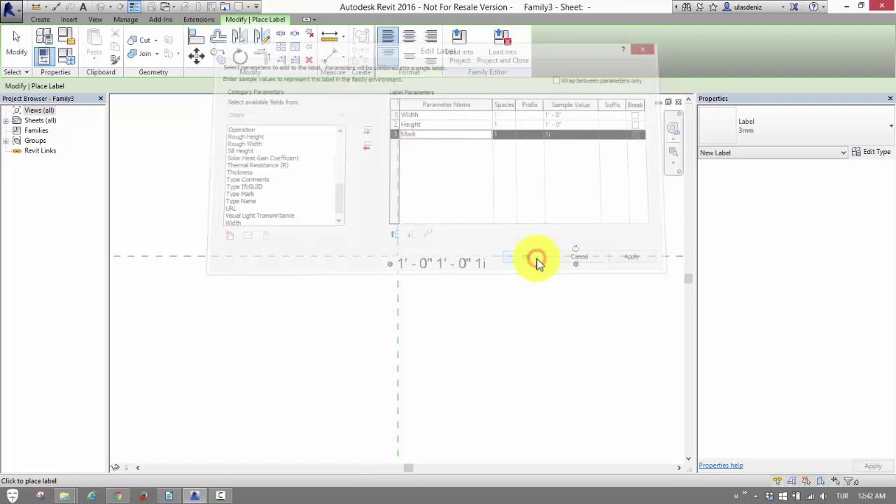
left_click(337, 340)
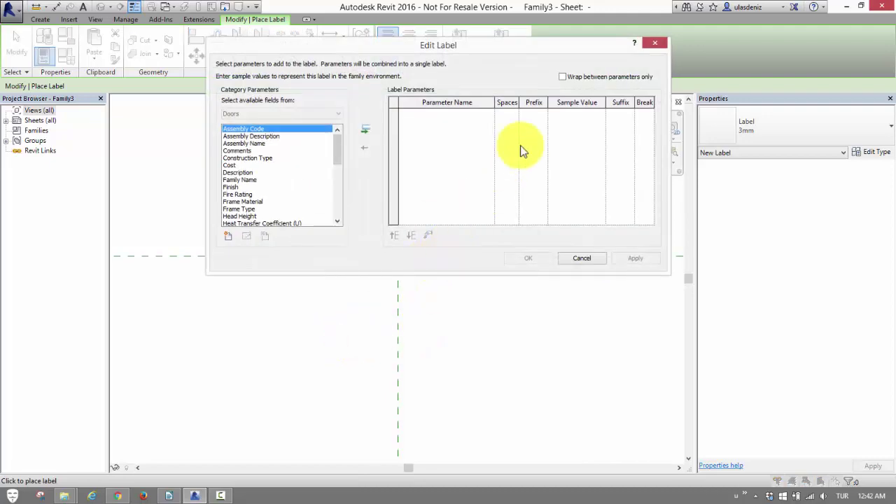
left_click(655, 44)
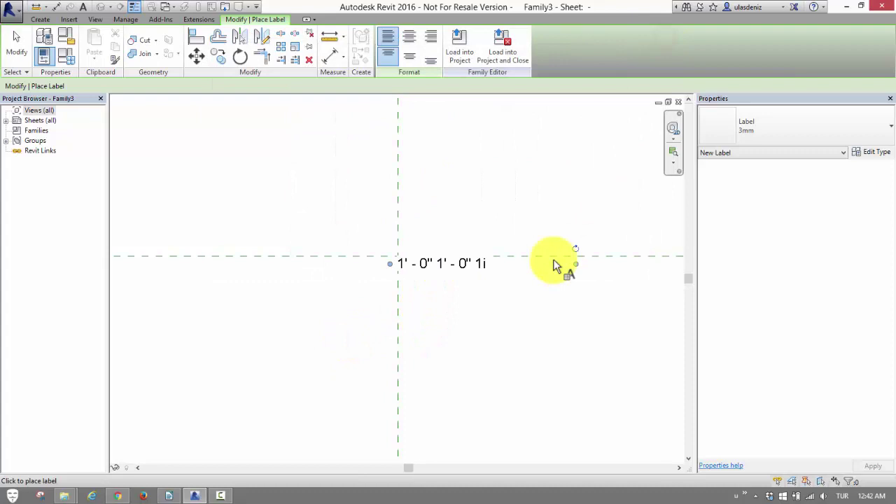
key("Escape")
- Select the label and open its Edit Label dialog, closing it without changes
left_click(460, 270)
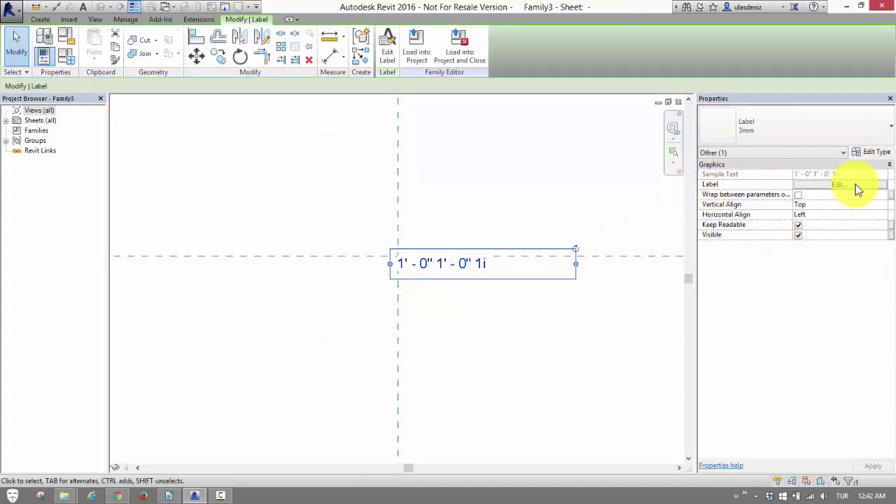
left_click(856, 184)
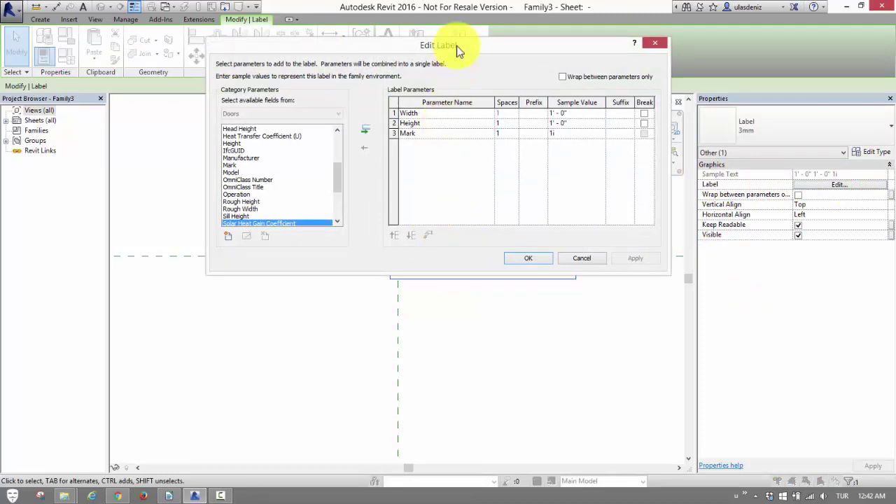
mouse_move(457, 45)
left_mouse_down()
mouse_move(293, 63)
mouse_move(284, 27)
left_mouse_up()
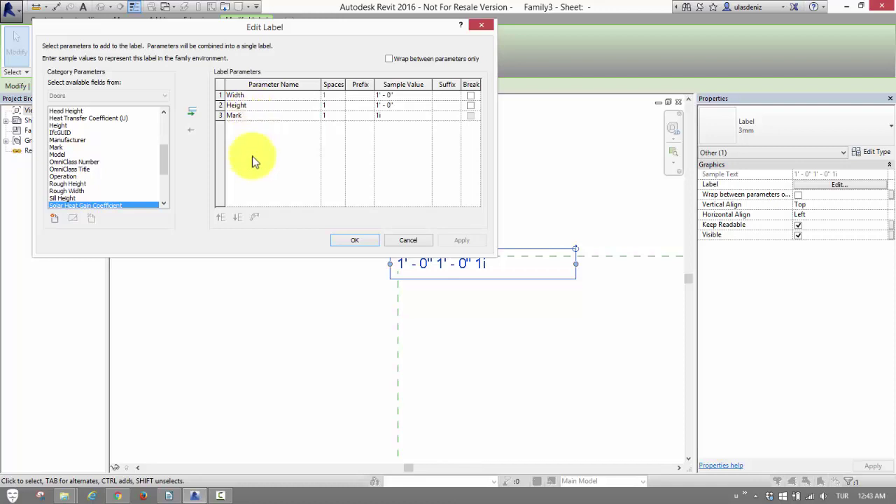
left_click(246, 124)
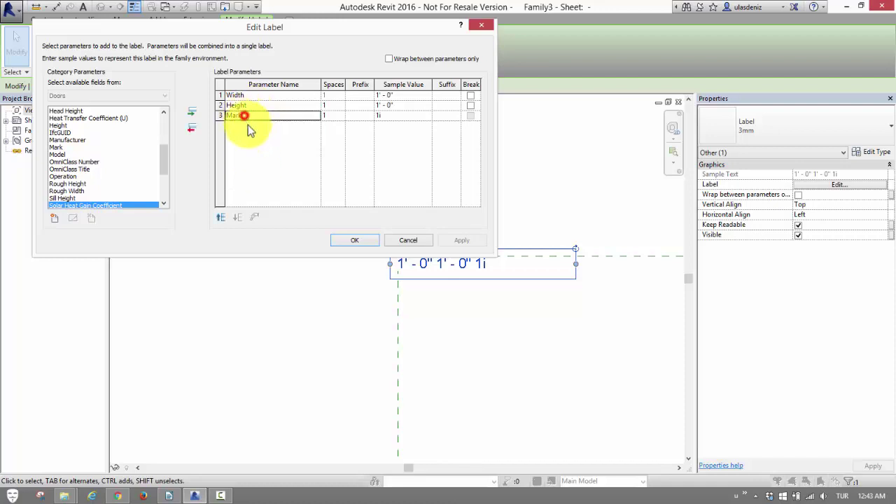
left_click(354, 242)
left_click(353, 242)
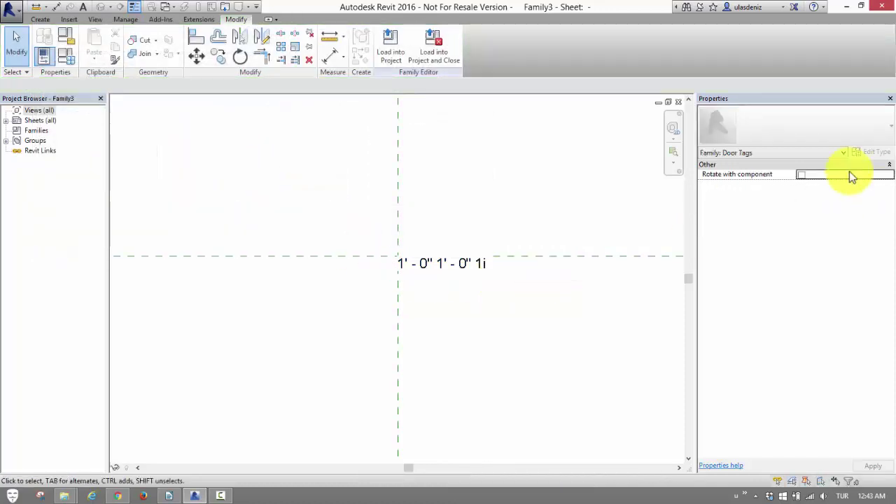
- Reorder the label parameters to Mark, Width, Height
left_click(456, 278)
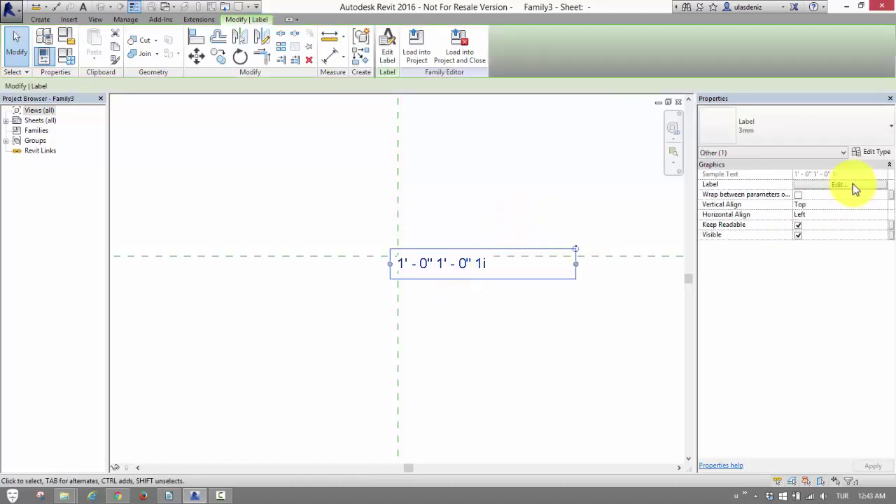
left_click(851, 184)
left_click(240, 116)
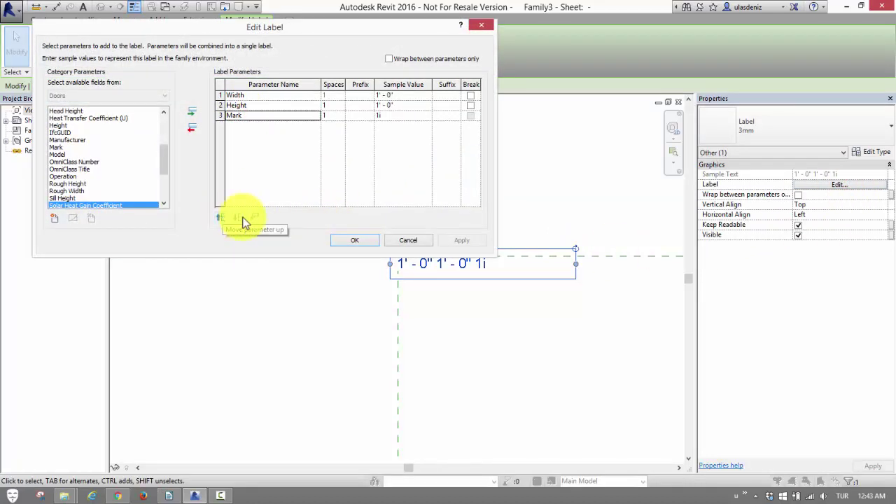
left_click(221, 218)
left_click(221, 218)
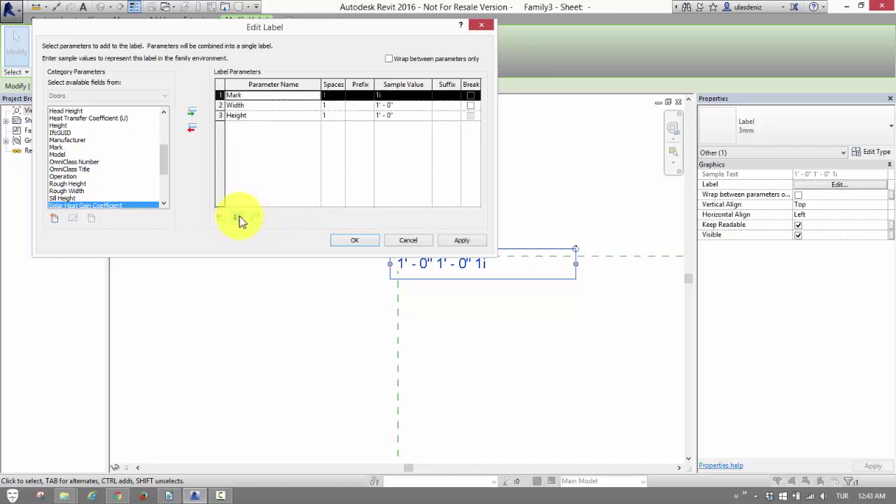
left_click(238, 218)
left_click(239, 217)
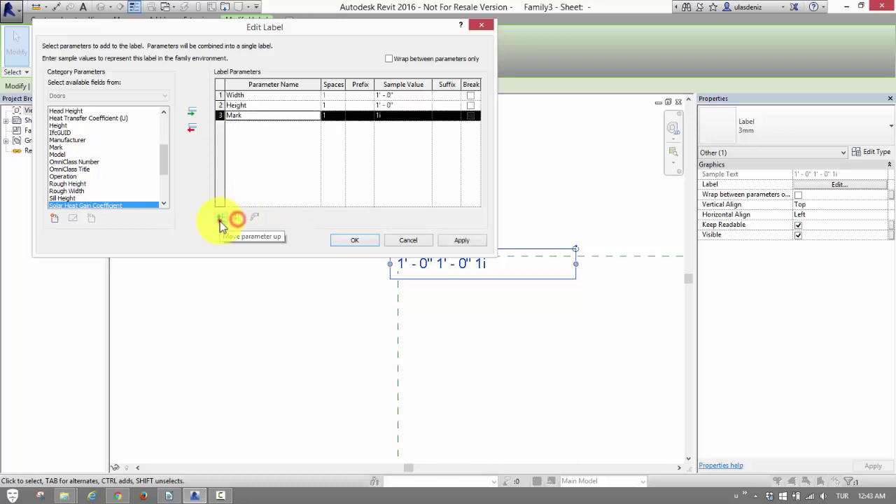
left_click(220, 218)
left_click(220, 218)
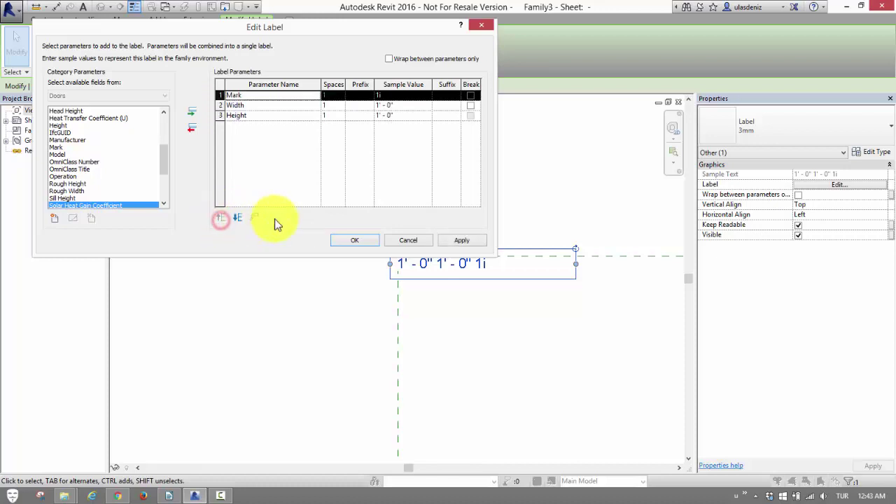
left_click(235, 104)
left_click(239, 117)
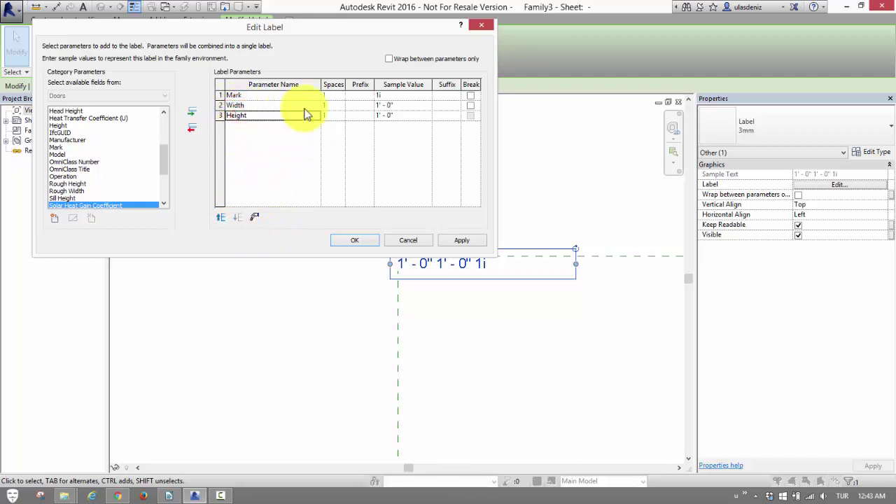
left_click(380, 97)
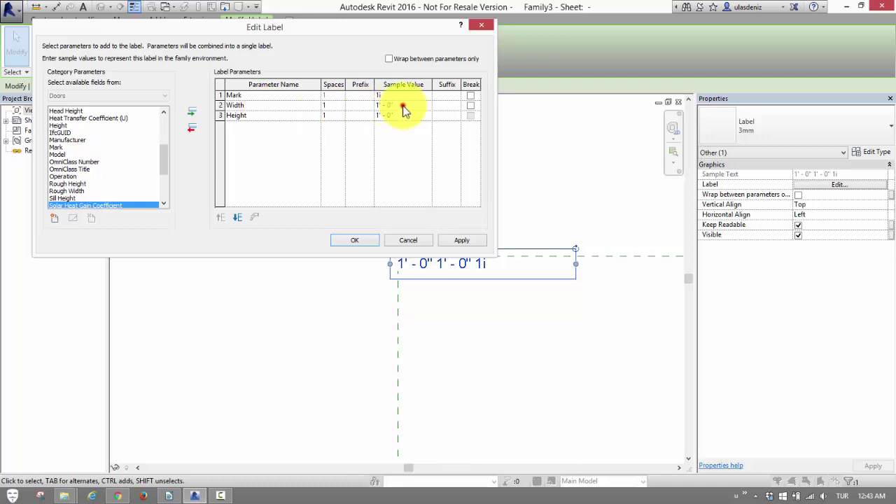
- Give Width a / suffix and set 3 spaces before Width and Height, then confirm
left_click(403, 106)
left_click(445, 107)
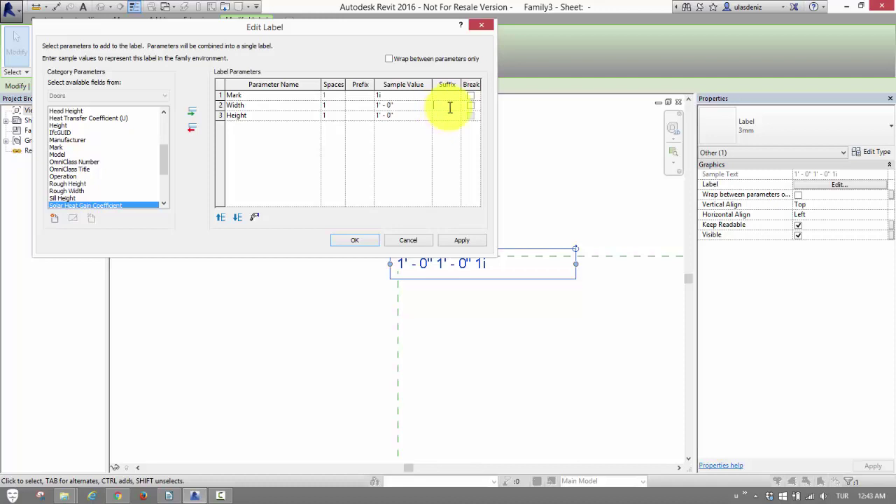
type("/")
left_click(342, 107)
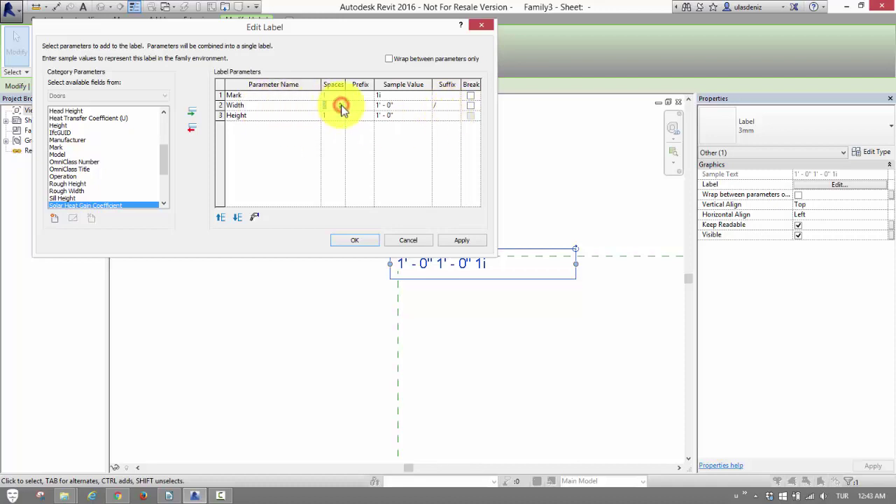
left_click(341, 105)
left_click(340, 115)
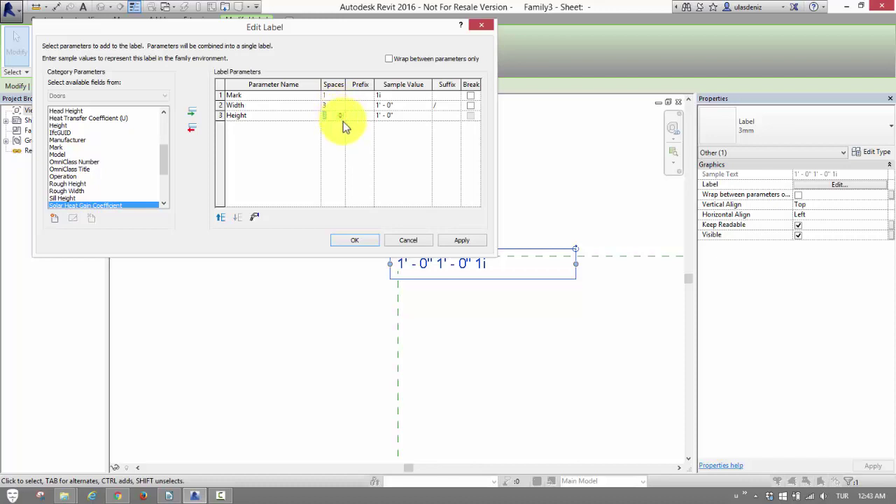
type("3")
left_click(413, 165)
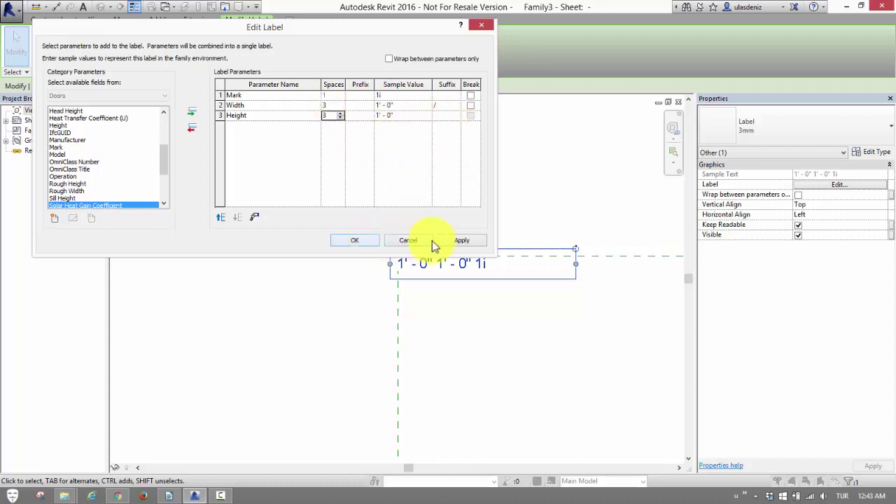
left_click(458, 240)
left_click(357, 243)
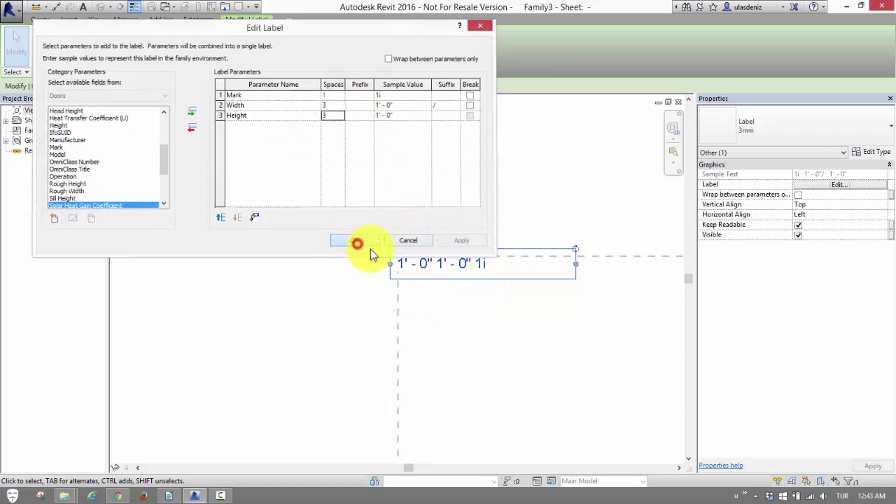
left_click(480, 322)
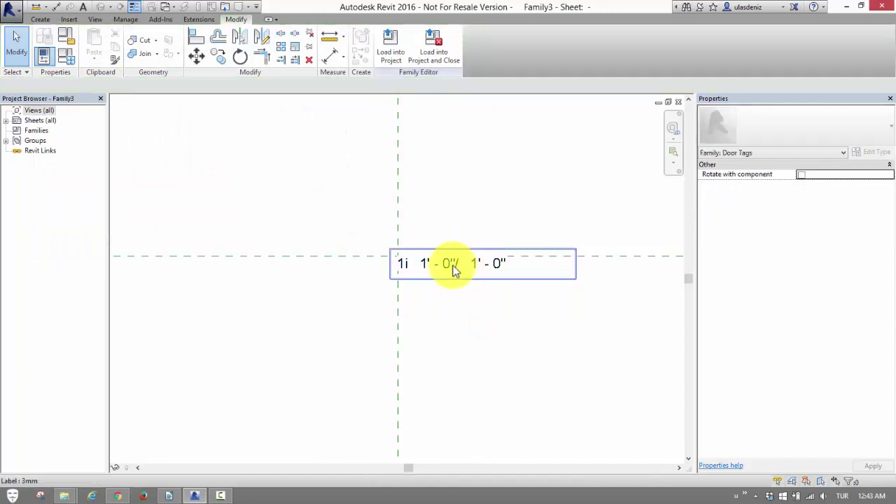
- Adjust the suffix after Width in the label's Edit Label dialog
left_click(454, 270)
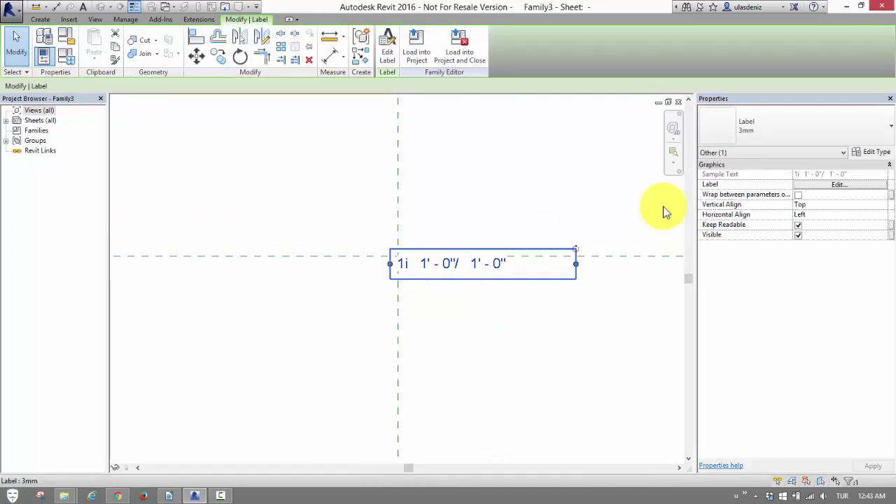
left_click(872, 152)
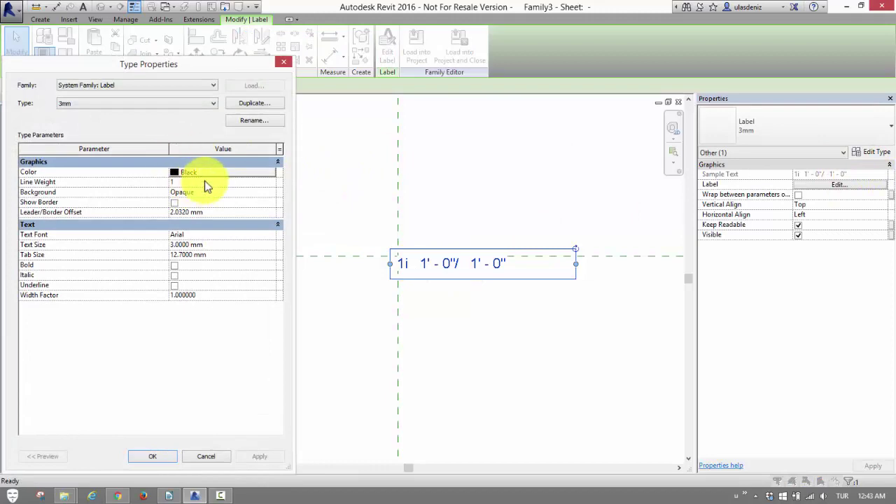
left_click(824, 185)
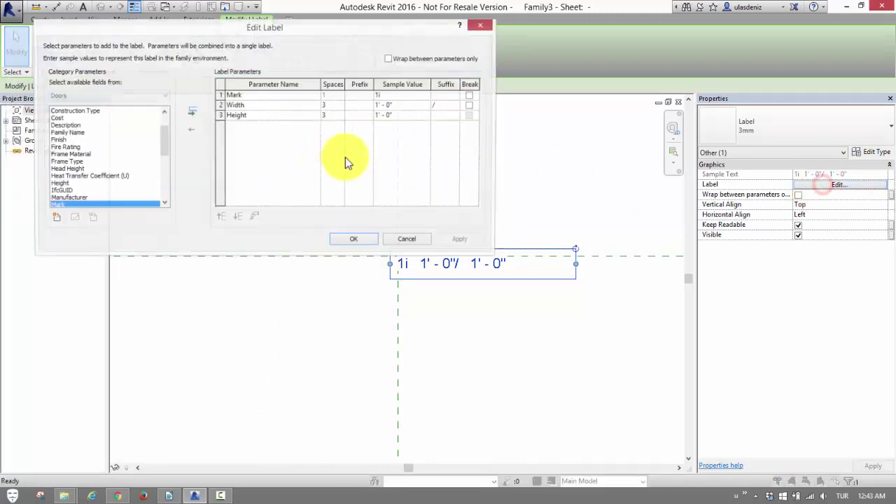
left_click(384, 109)
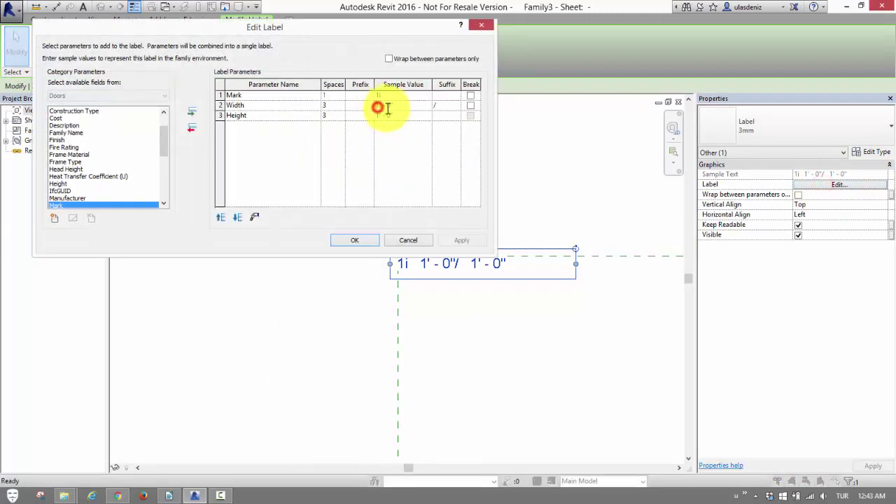
left_click(436, 107)
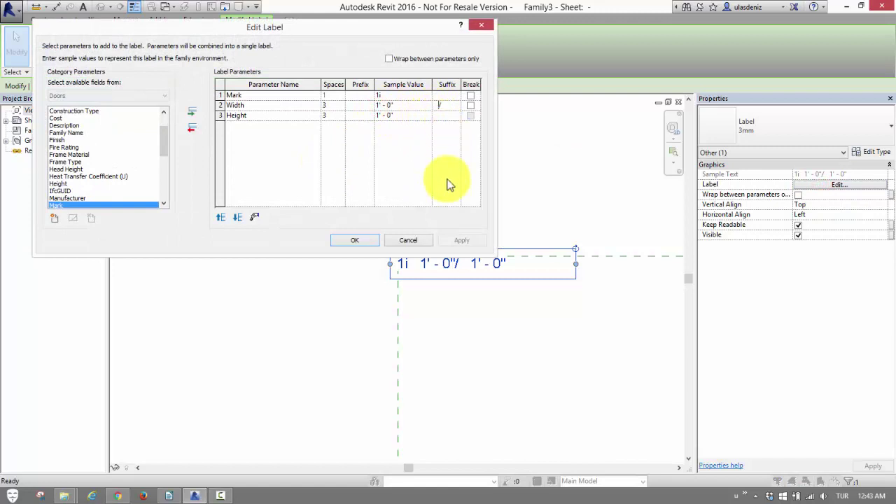
left_click(359, 241)
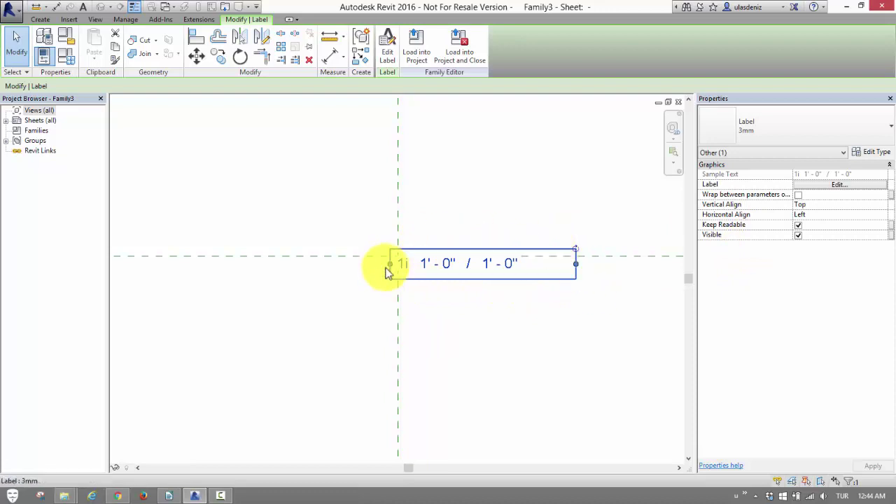
- Widen the label box to the left and set Horizontal Align to Center
left_click_drag(390, 264, 435, 264)
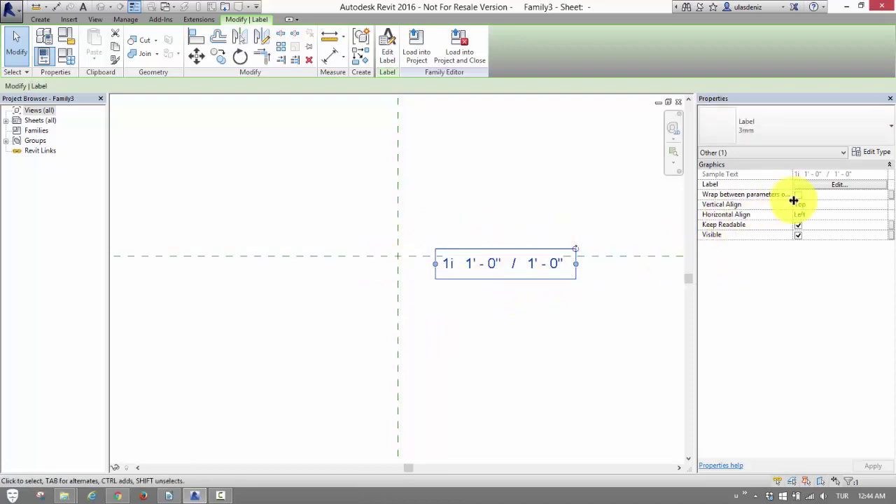
left_click_drag(436, 264, 278, 264)
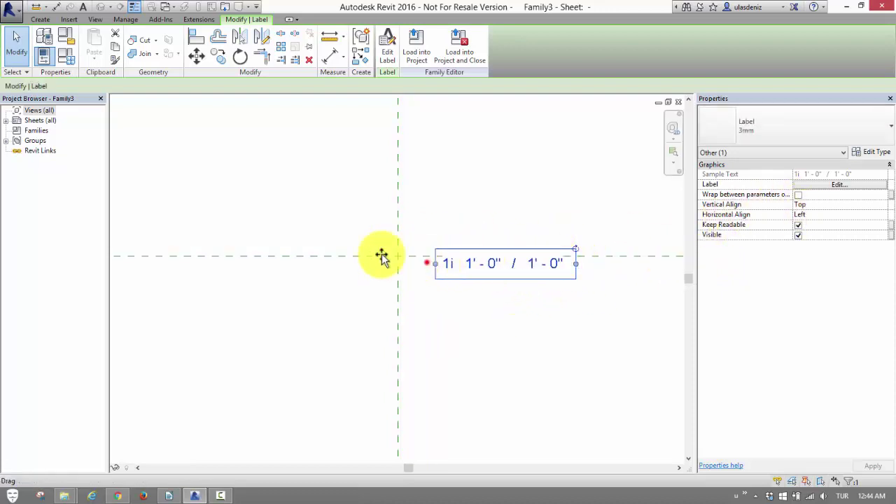
left_click(841, 214)
left_click(882, 215)
left_click(806, 233)
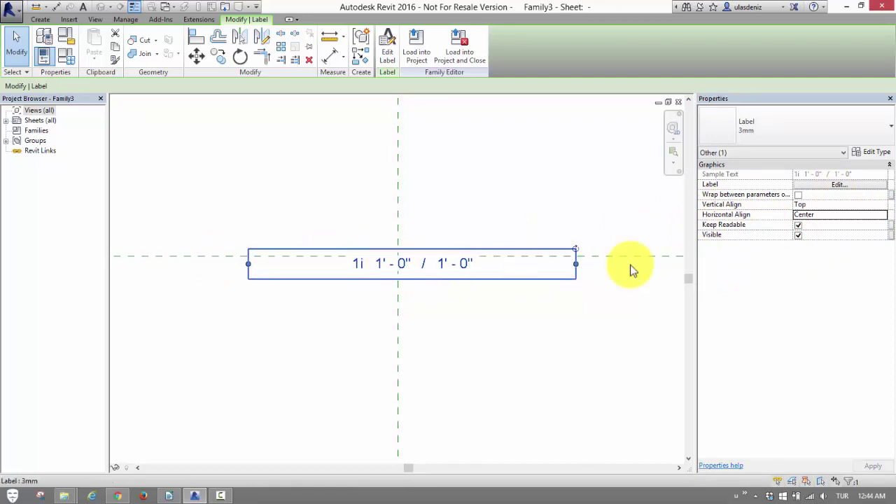
- Enable Wrap between parameters only, narrow the label box to two lines, and reposition it
left_click(799, 194)
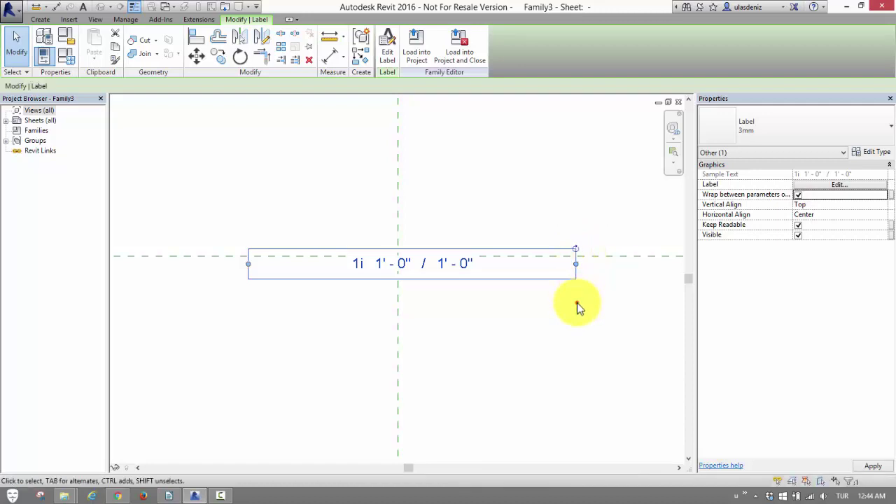
left_click(577, 302)
left_click(575, 274)
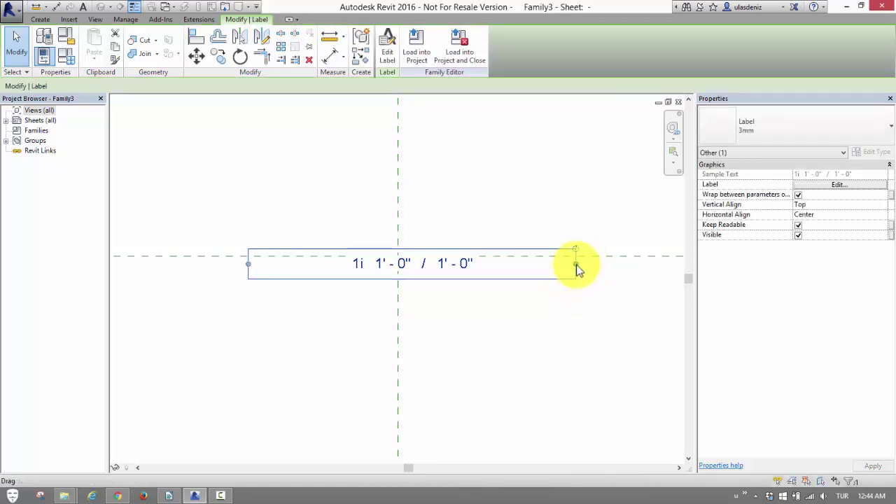
mouse_move(575, 273)
left_mouse_down()
mouse_move(464, 273)
mouse_move(450, 392)
left_mouse_up()
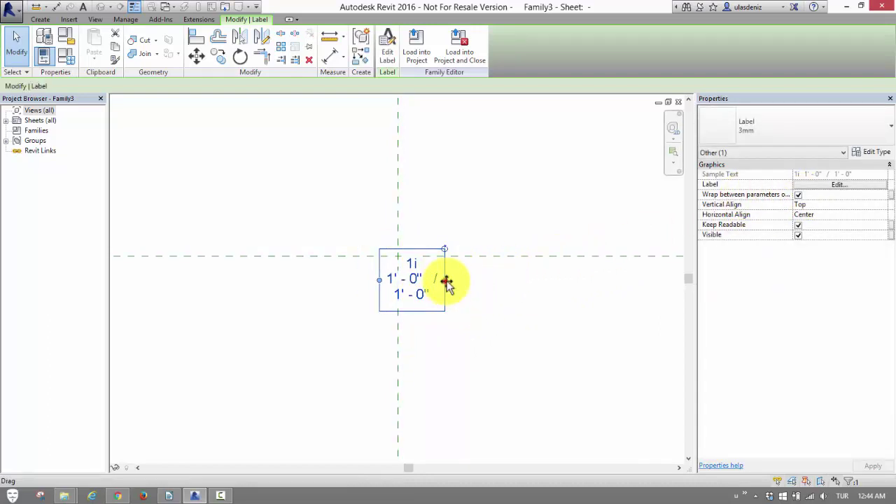
left_click_drag(447, 282, 464, 282)
left_click(498, 294)
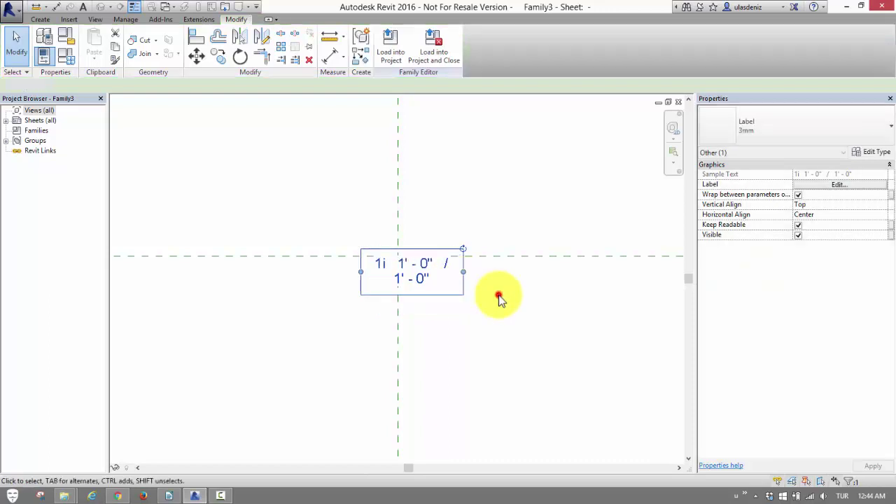
left_click(423, 280)
mouse_move(423, 265)
left_mouse_down()
mouse_move(404, 267)
mouse_move(454, 281)
left_mouse_up()
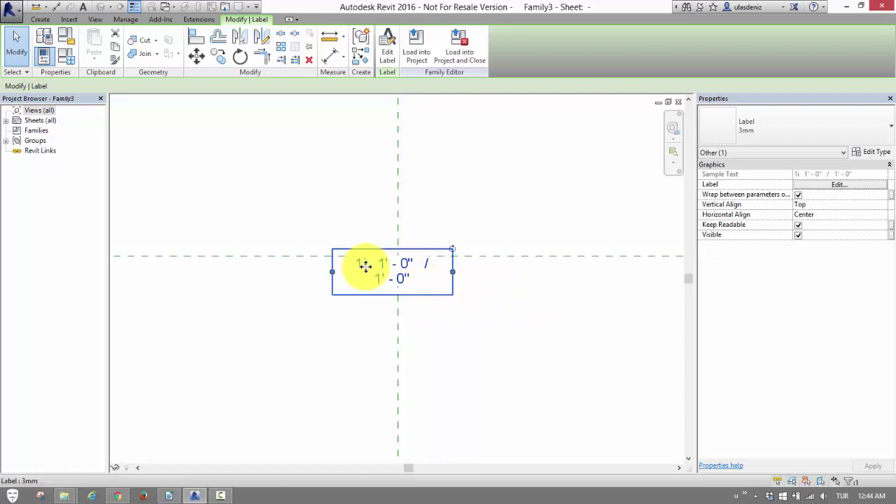
- Reselect the label and reopen its Edit Label dialog
left_click(469, 289)
left_click(420, 276)
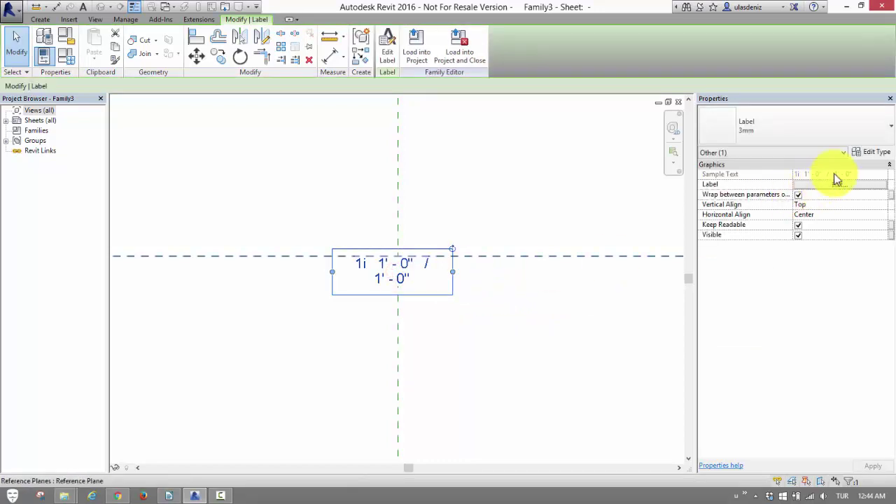
left_click(836, 184)
left_click(830, 184)
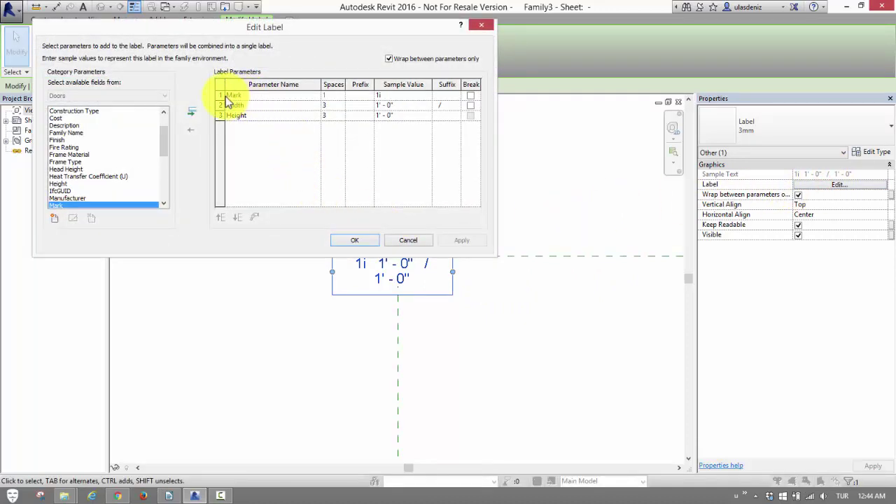
- Remove Mark, re-add Width after Height, and begin a / suffix on Height
left_click(226, 96)
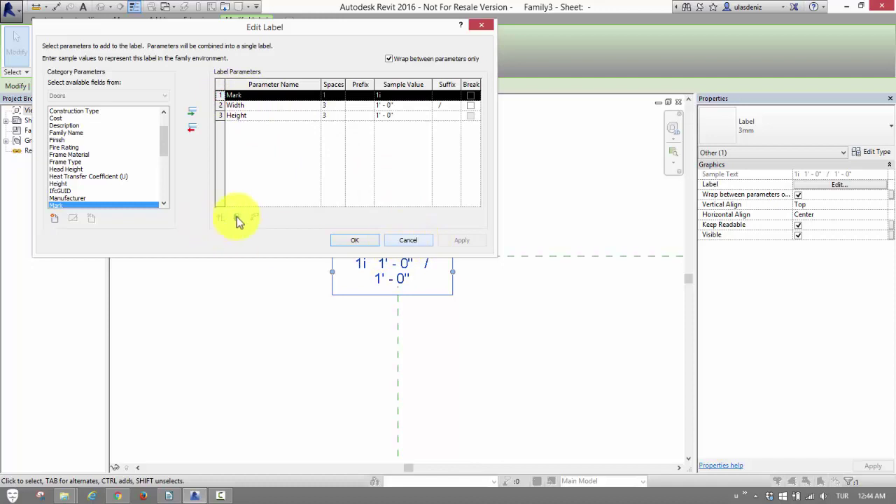
left_click(196, 129)
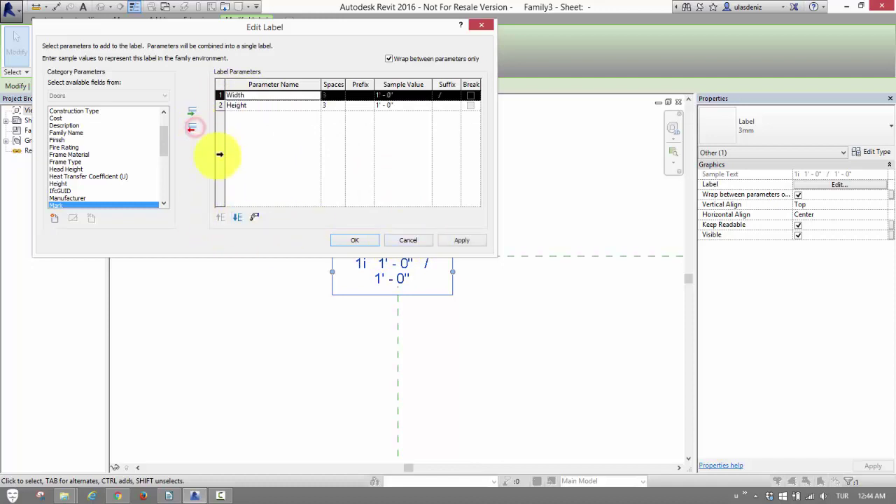
left_click(56, 118)
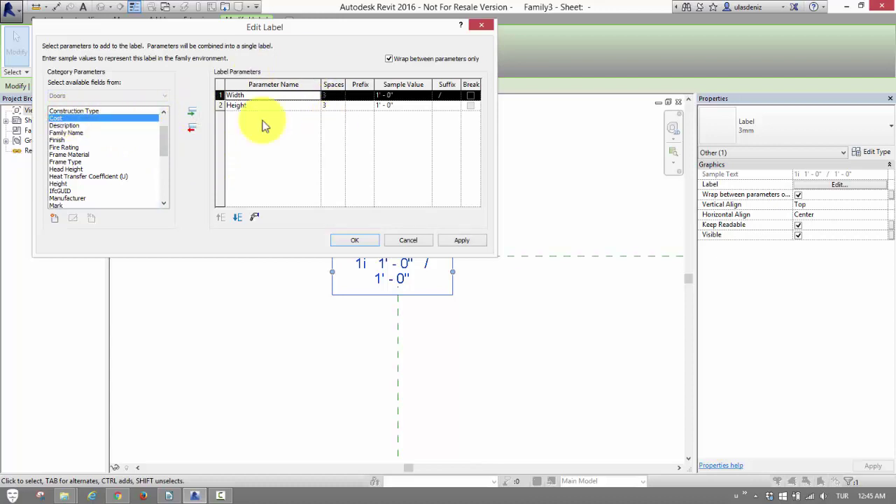
left_click(190, 128)
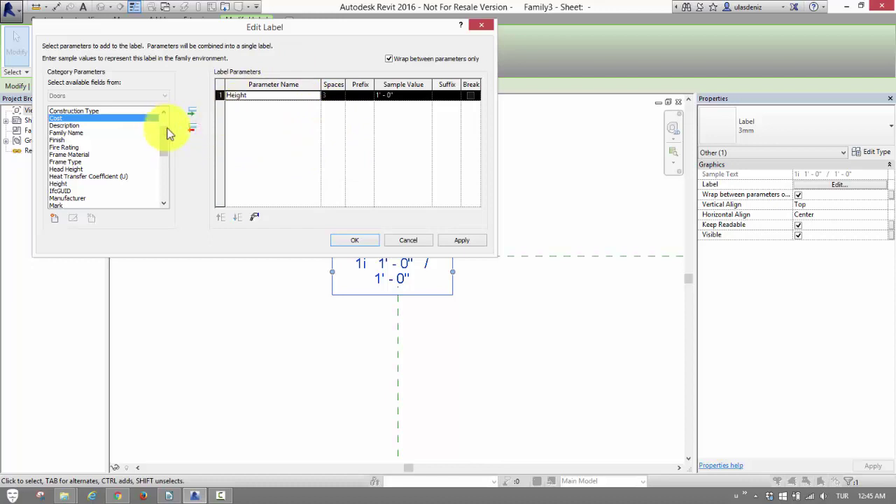
left_click_drag(166, 137, 167, 203)
left_click(60, 198)
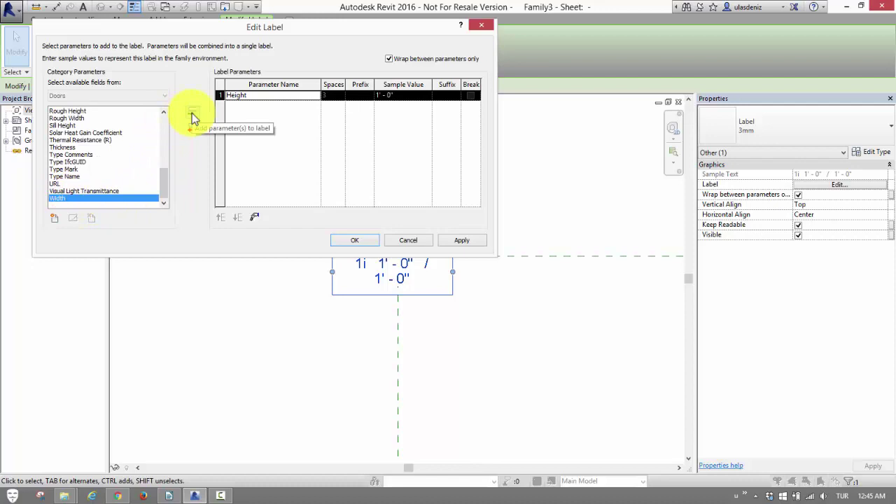
left_click(192, 113)
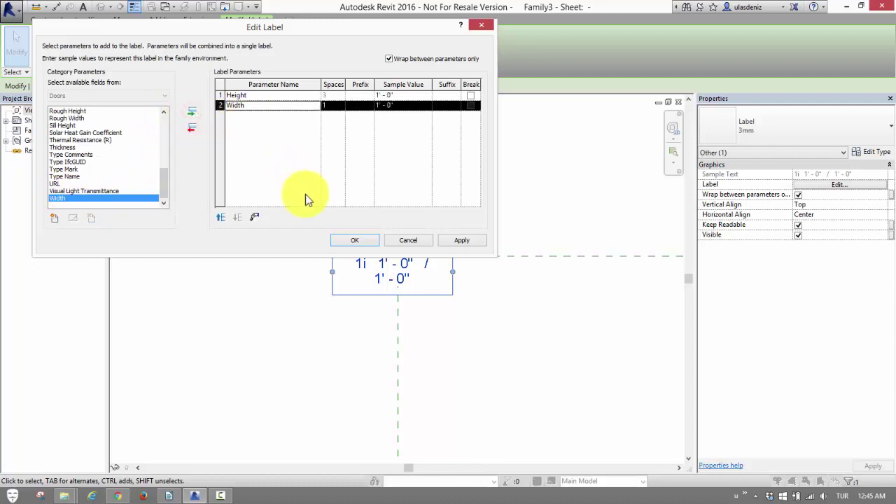
left_click(407, 106)
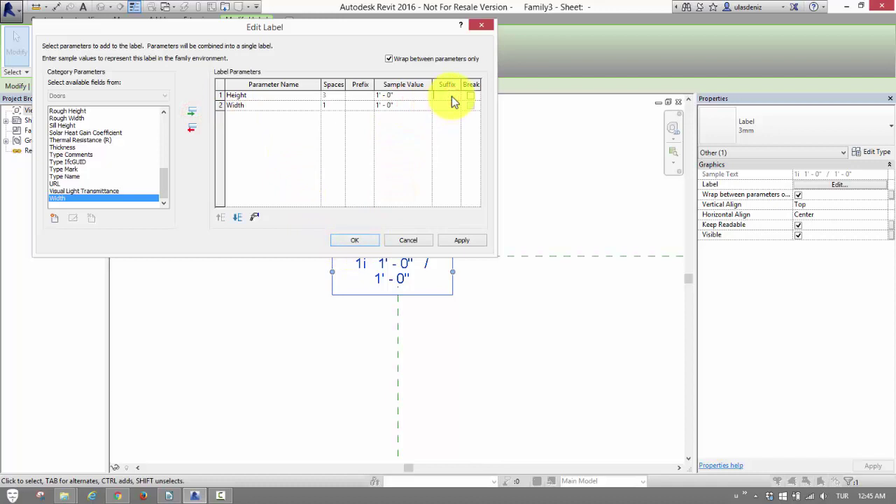
left_click(452, 96)
- Confirm the label, now reading 1' - 0" / 1' - 0" on one line
left_click(361, 240)
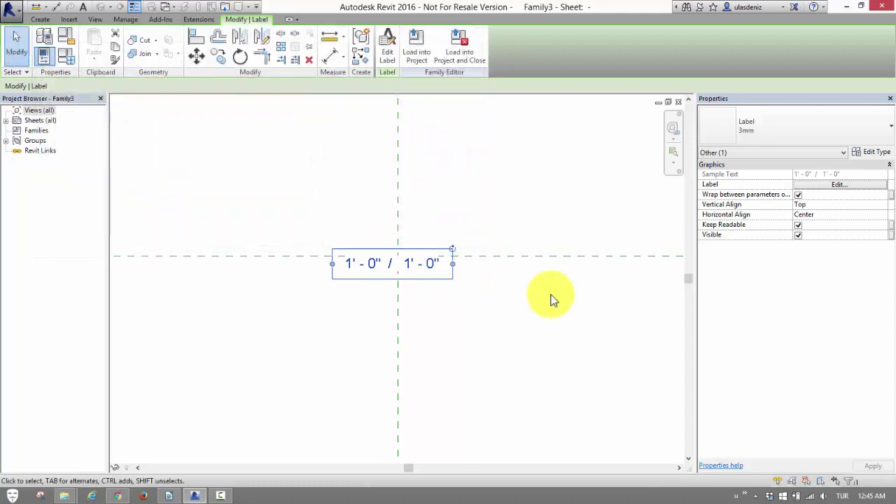
left_click(500, 299)
left_click(385, 264)
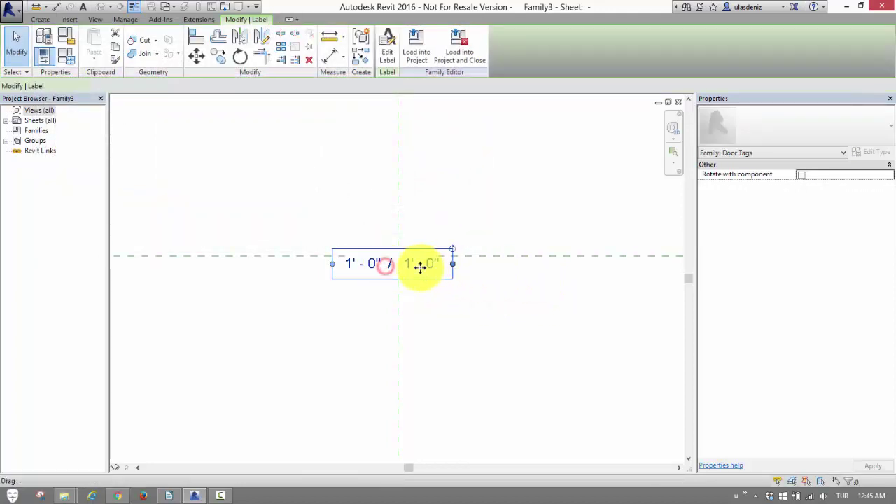
left_click(483, 314)
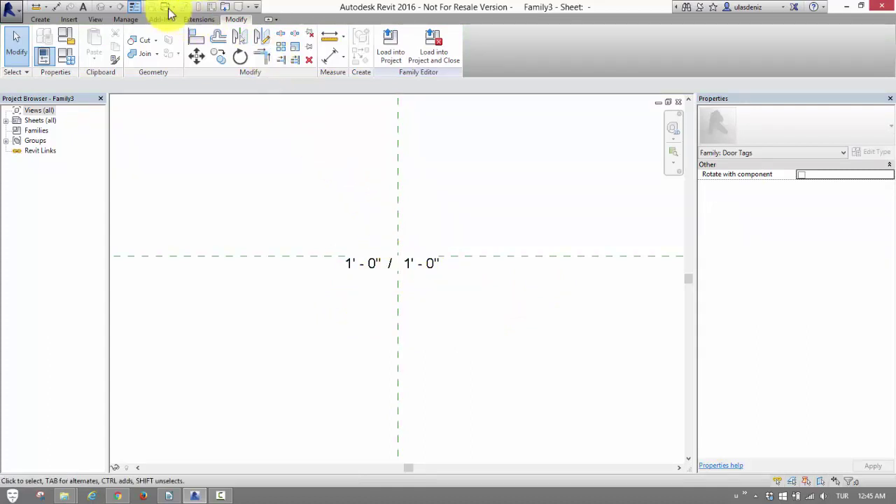
- Place a Y.K text note above the label and nudge it into position
left_click(40, 20)
left_click(421, 42)
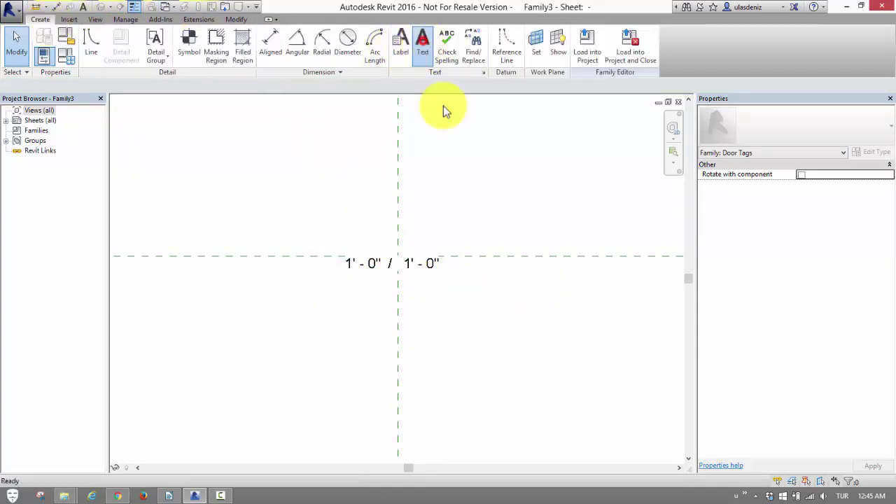
left_click(371, 230)
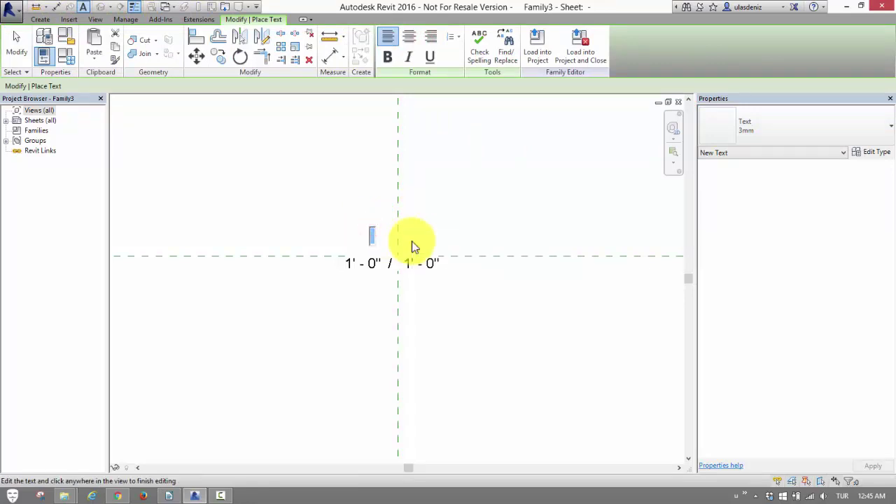
type("Y")
type(".K.")
left_click(588, 224)
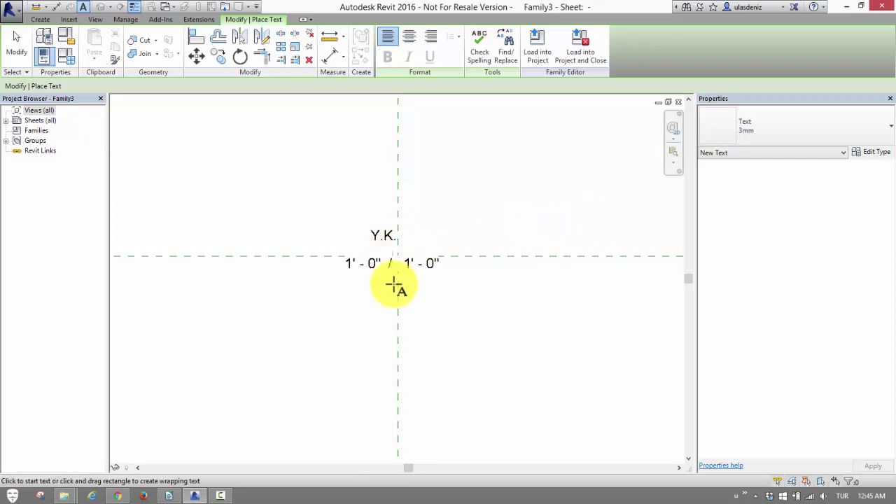
key("Escape")
left_click_drag(380, 234, 399, 247)
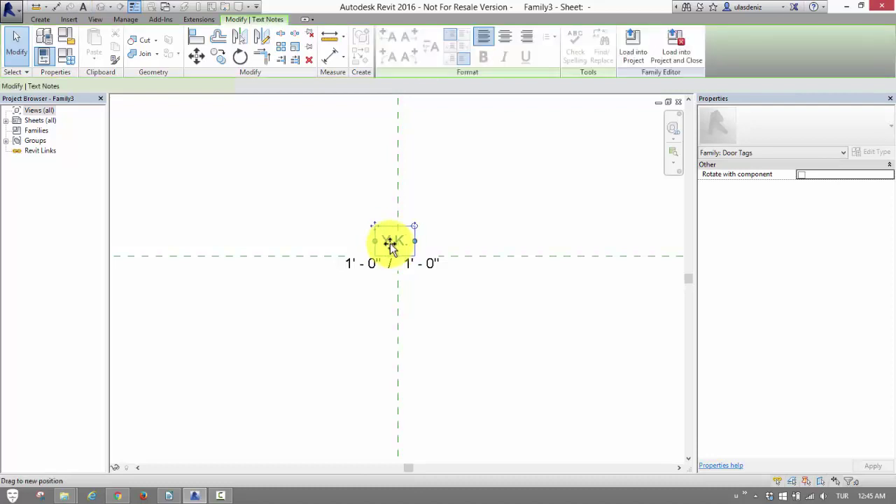
left_click(444, 218)
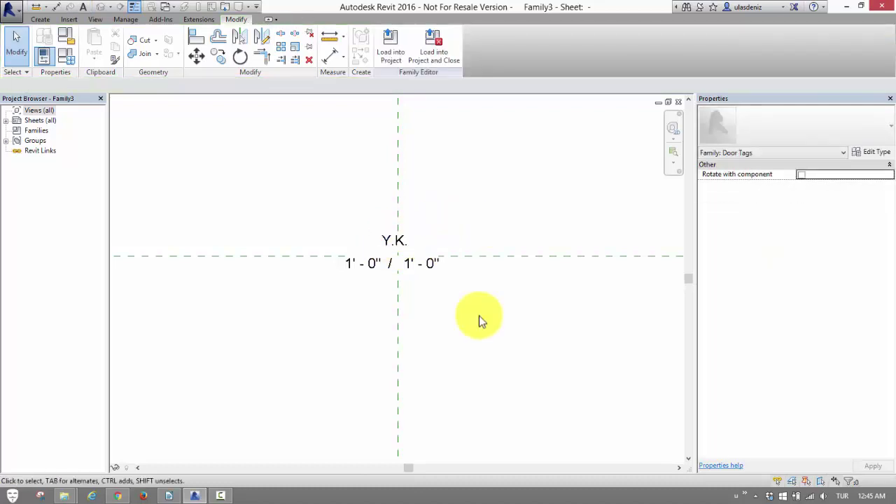
- Save the door tag family under the name 'Kapı poz' and load it into Project2
left_click(10, 8)
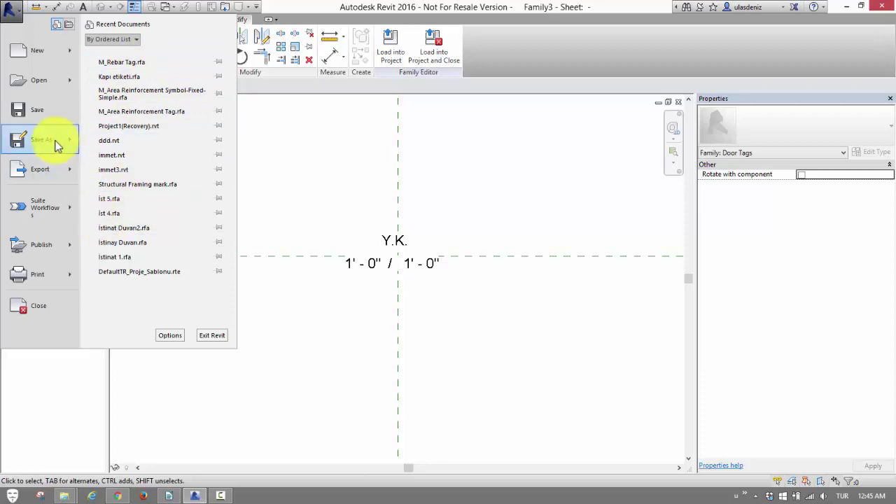
mouse_move(44, 140)
left_click(200, 99)
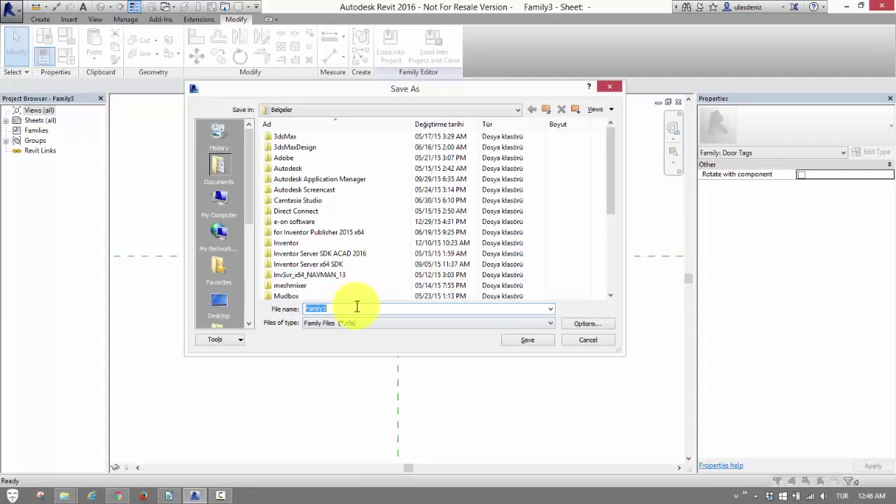
type("Kap")
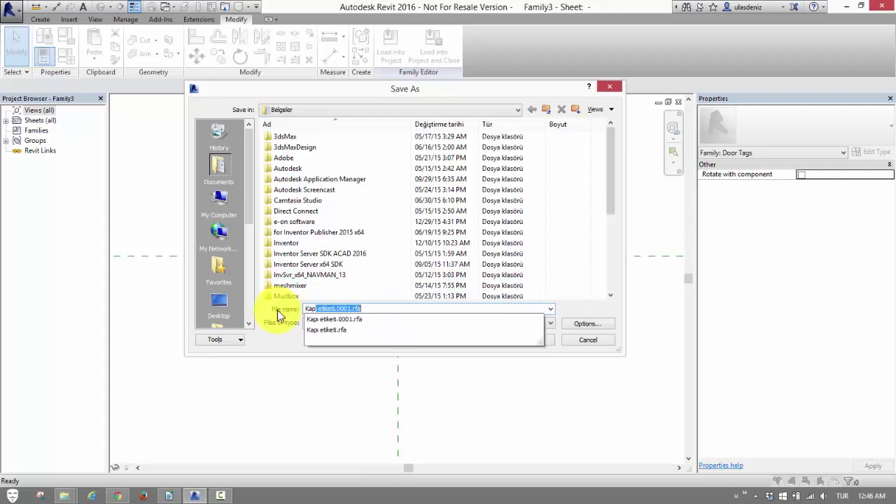
type("ı pos")
key("BackSpace")
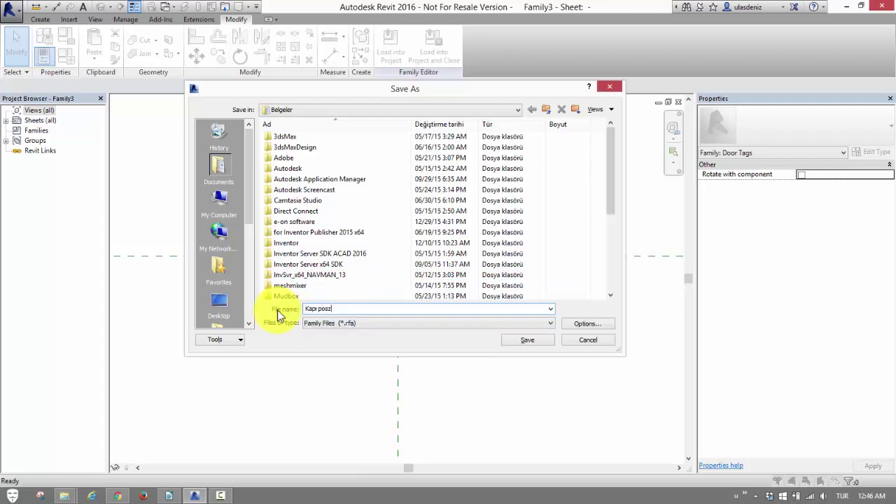
type("z")
left_click(536, 342)
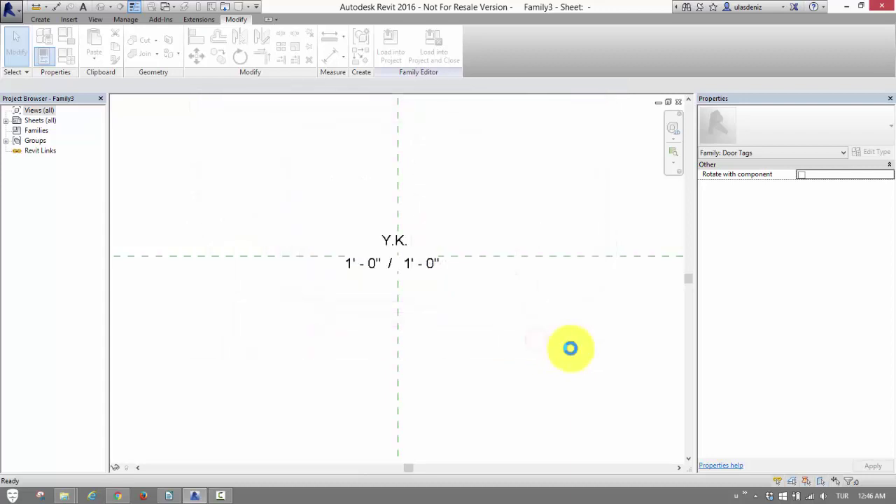
left_click(384, 48)
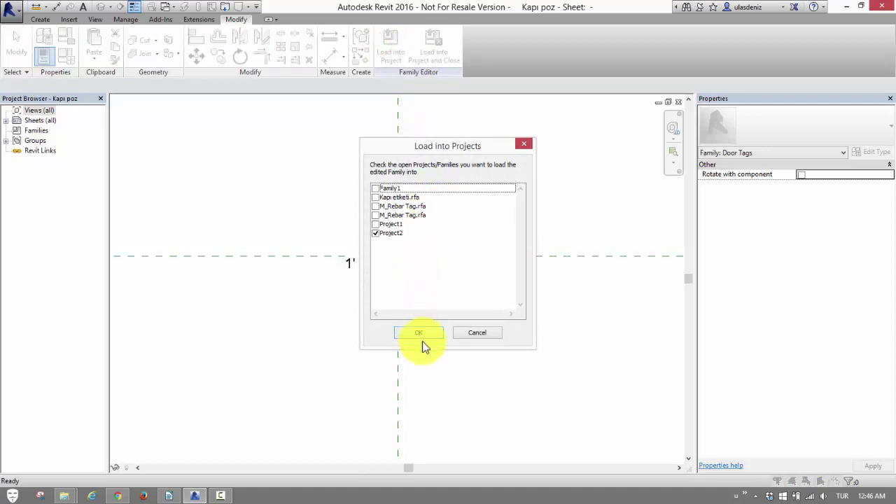
left_click(421, 333)
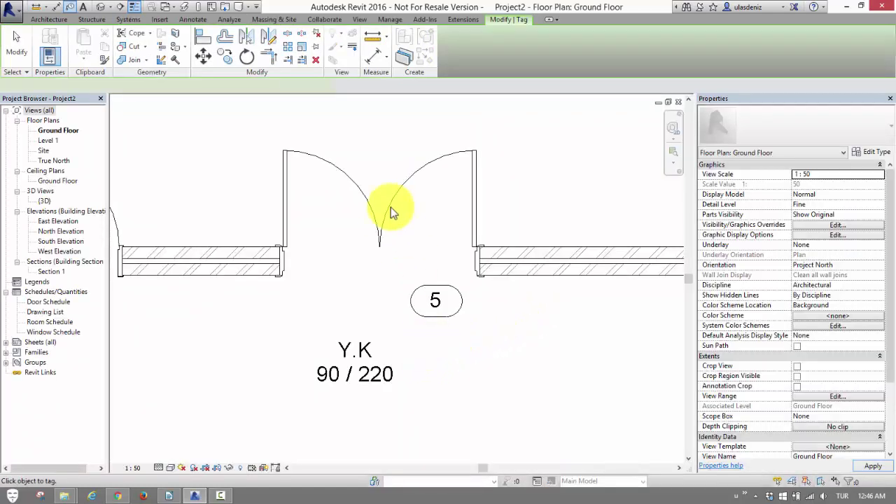
- Tag the double door, then switch the existing 5 tag to the Kapı poz type
left_click(379, 183)
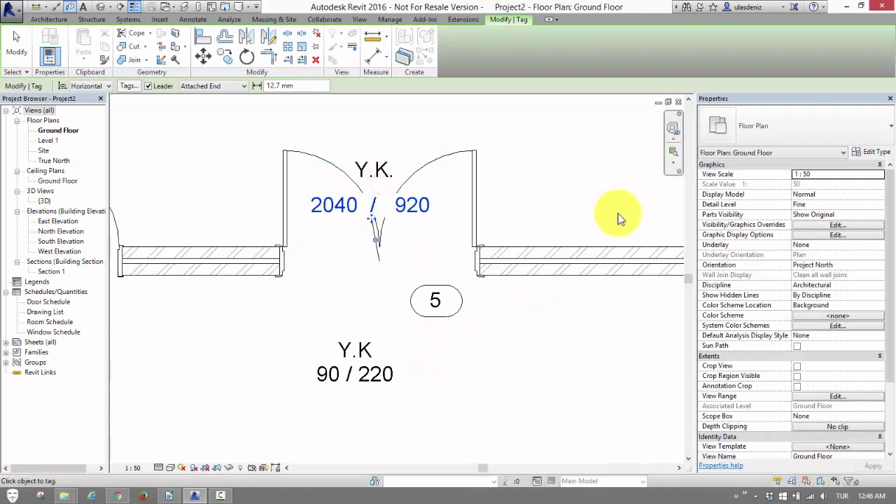
key("Escape")
left_click(356, 379)
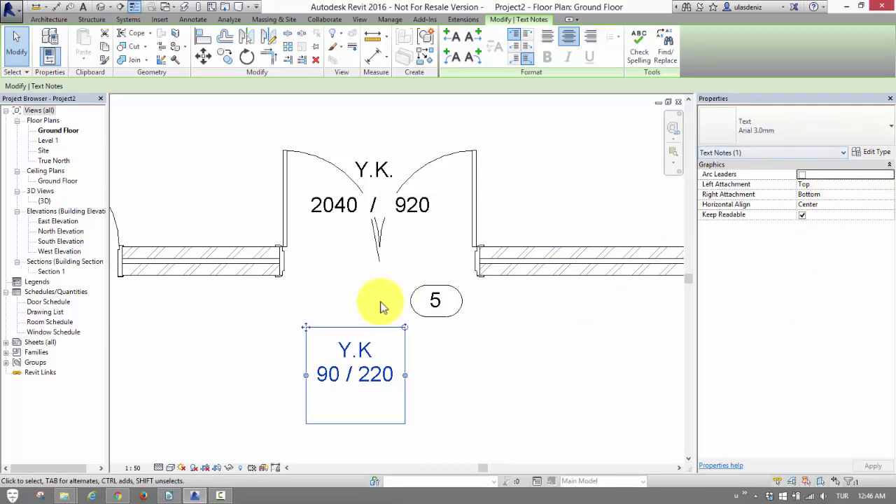
left_click(435, 310)
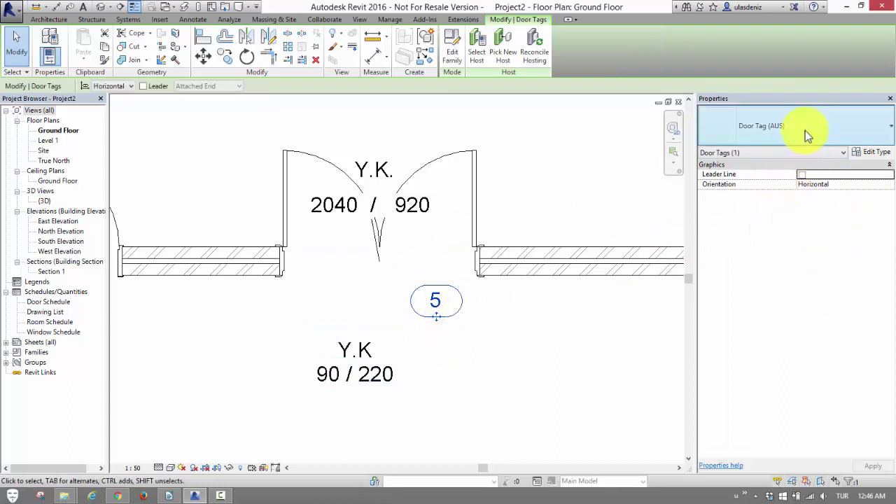
left_click(805, 131)
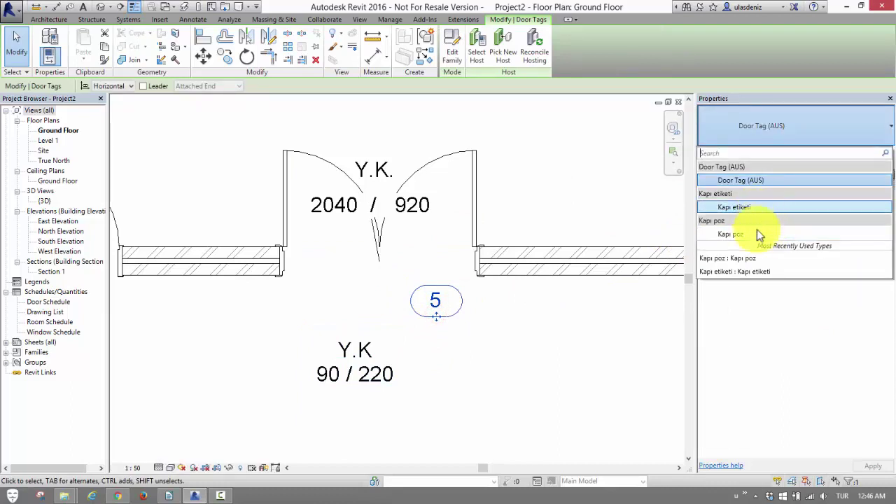
left_click(757, 236)
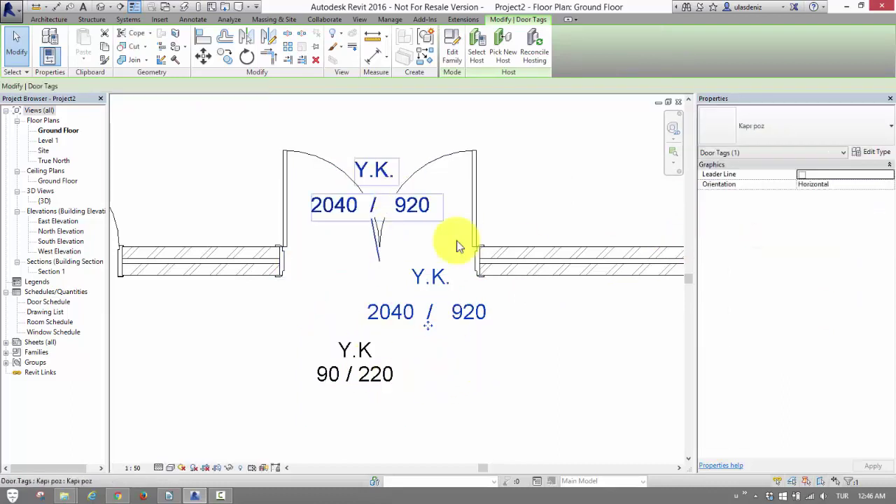
left_click(570, 374)
- Delete the duplicate lower door tag, keeping the upper Kapı poz tag
left_click(475, 321)
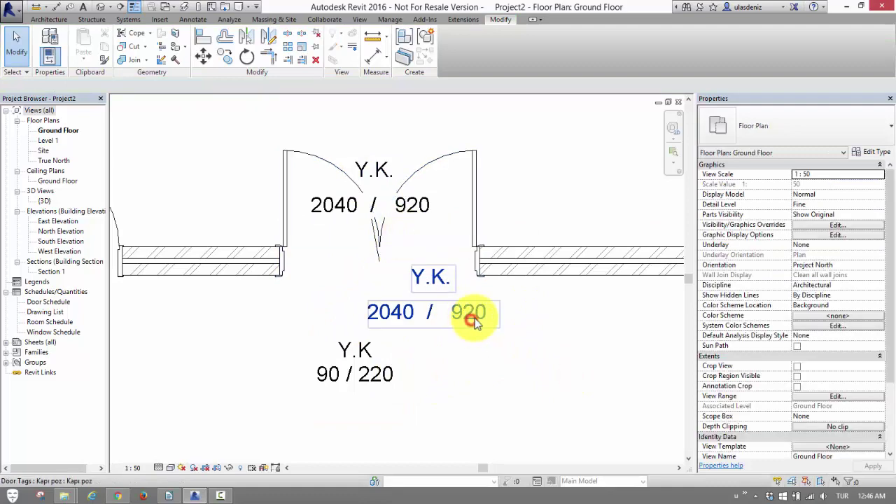
key("Delete")
left_click(373, 168)
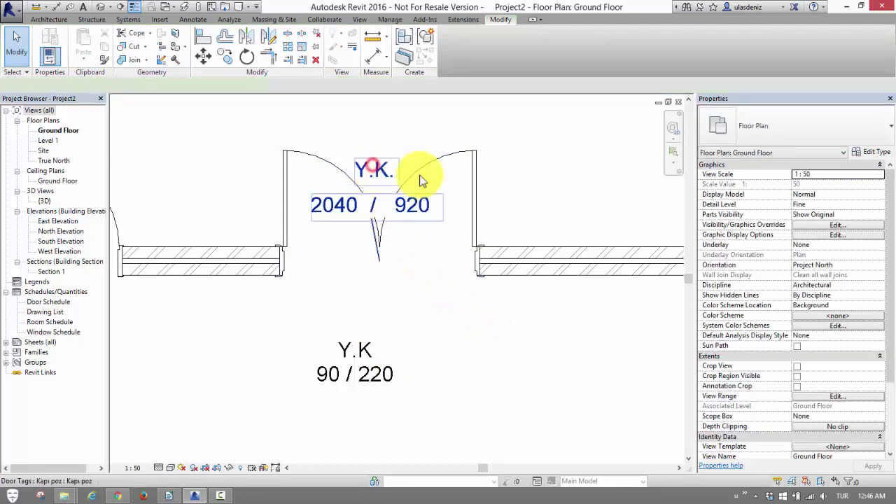
left_click(492, 379)
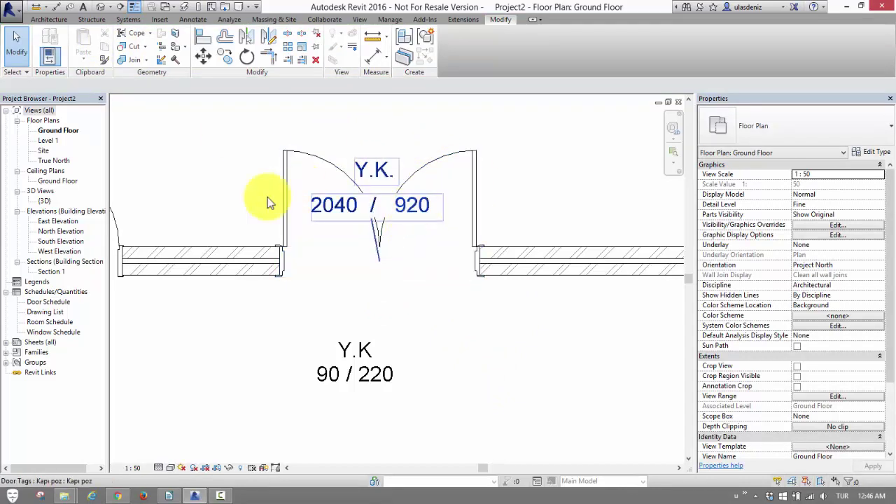
- Select the 2040 / 920 door tag on the Ground Floor plan
left_click(413, 209)
left_click(482, 369)
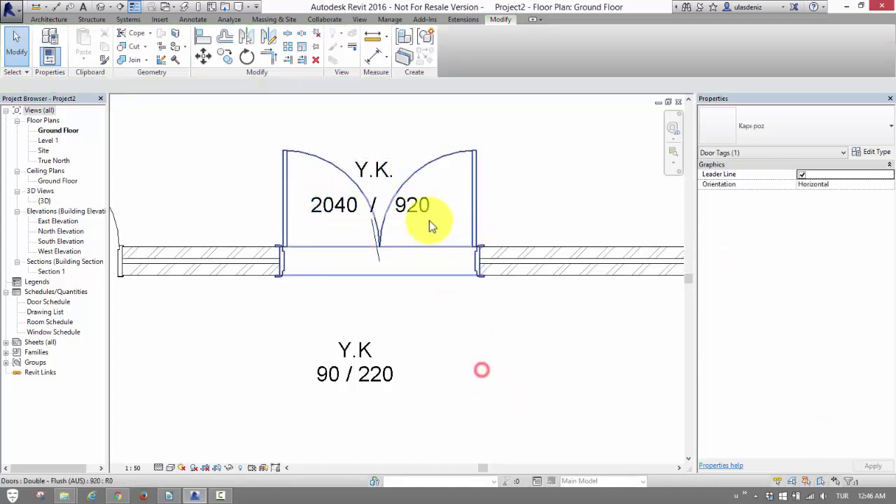
left_click(412, 207)
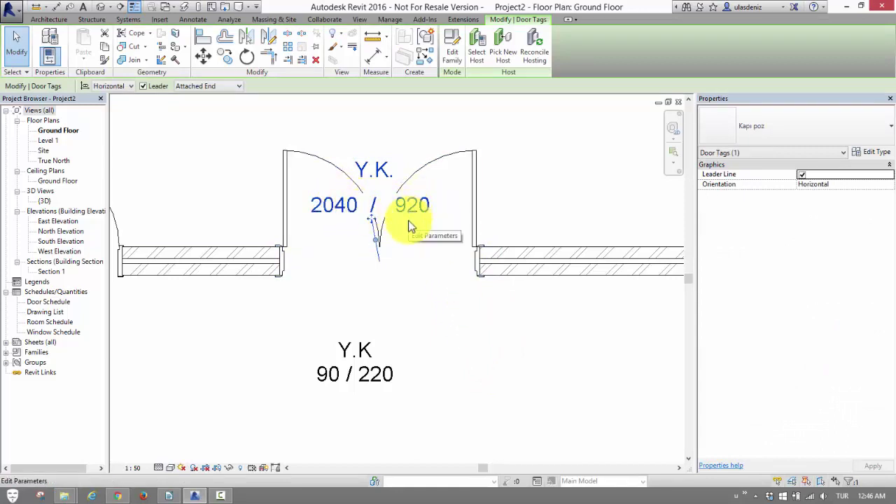
left_click(451, 373)
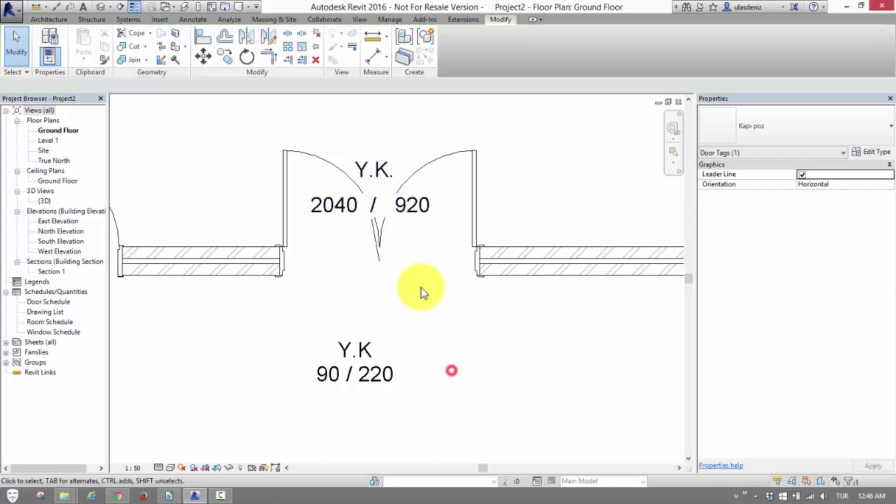
left_click(416, 210)
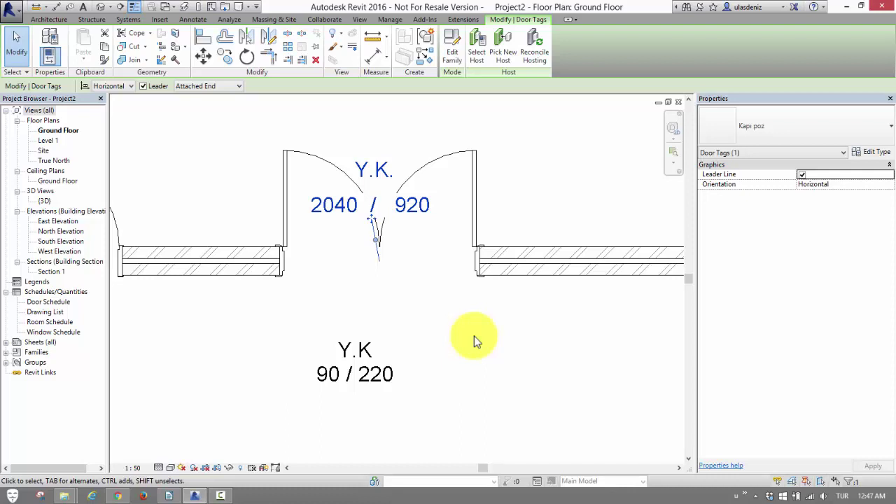
- Check the tag's type properties unchanged, then open the Kapı poz tag family for editing
left_click(877, 152)
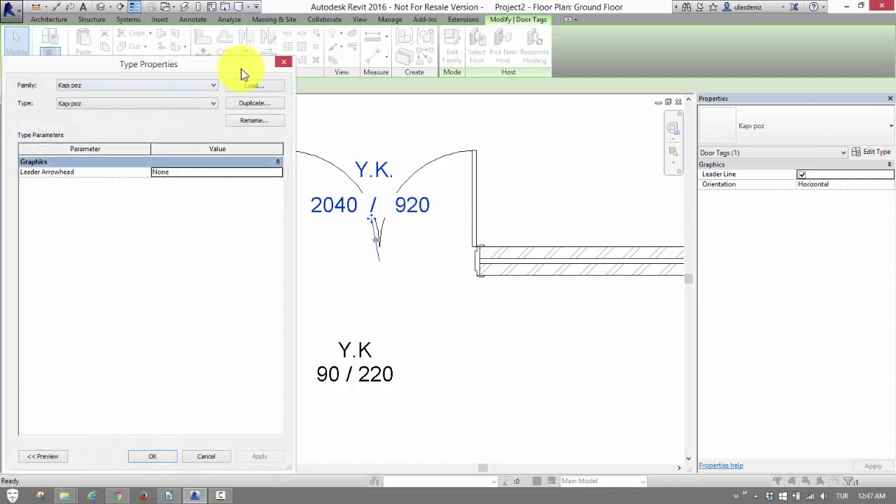
left_click(284, 64)
left_click(577, 422)
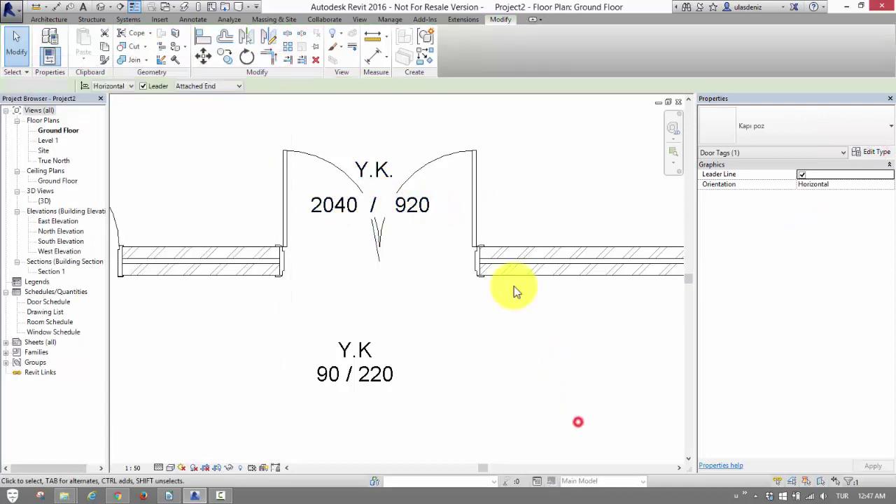
left_click(380, 170)
left_click(451, 48)
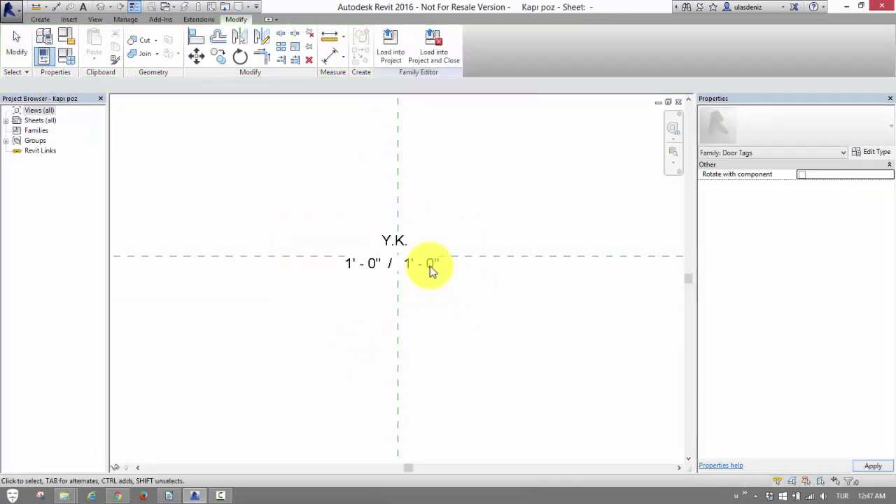
- Copy the 1' - 0" / 1' - 0" label from its corner to a spot below the original
left_click(416, 275)
middle_click_drag(458, 316, 489, 294)
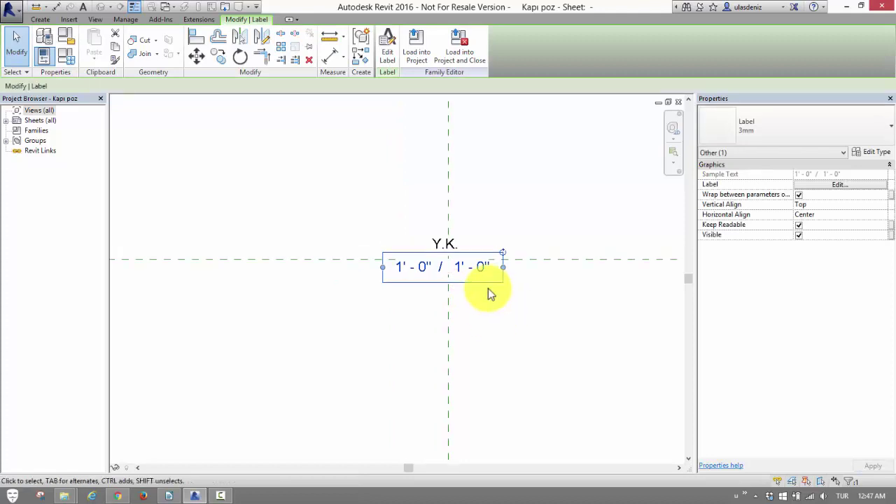
scroll(488, 287, "up", 1)
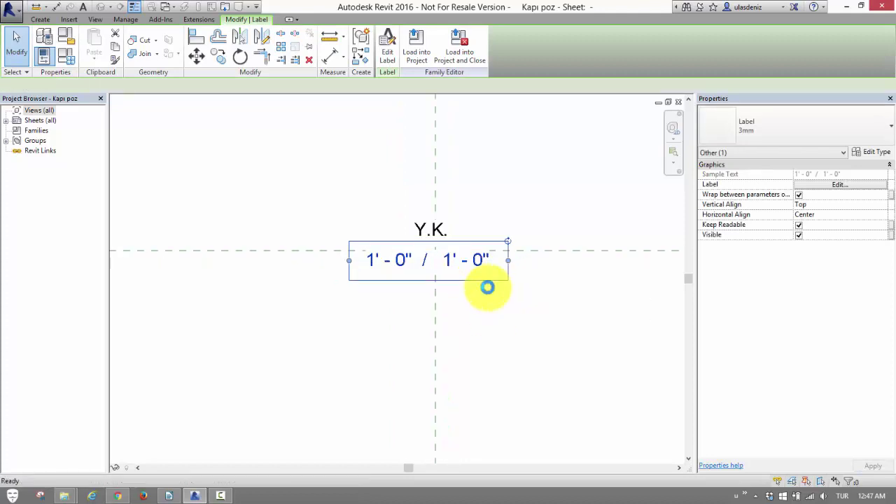
key("m")
key("v")
left_click(349, 280)
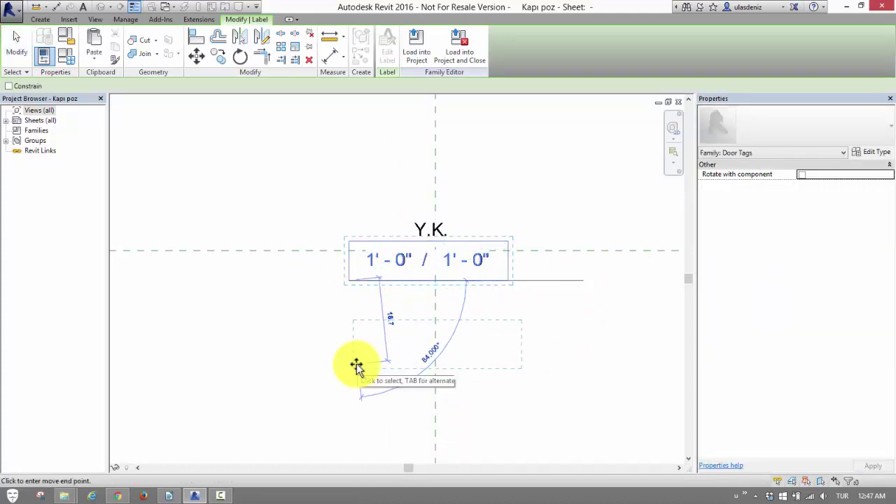
left_click(350, 364)
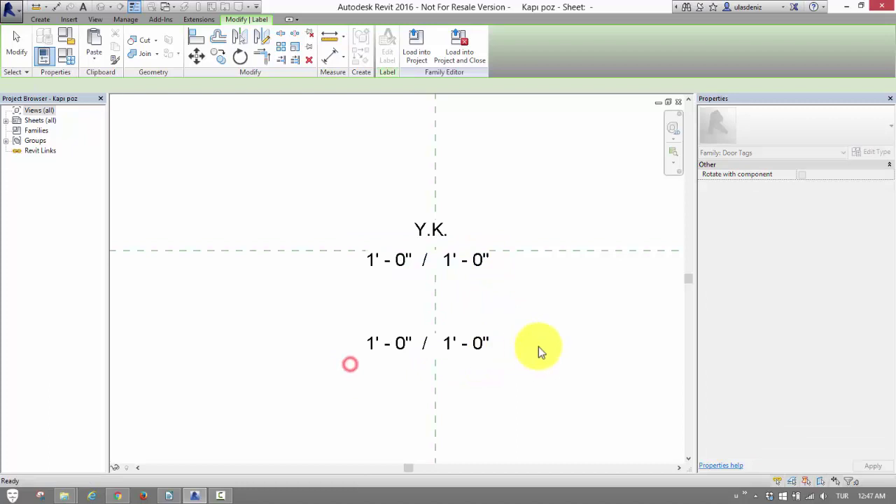
left_click(486, 344)
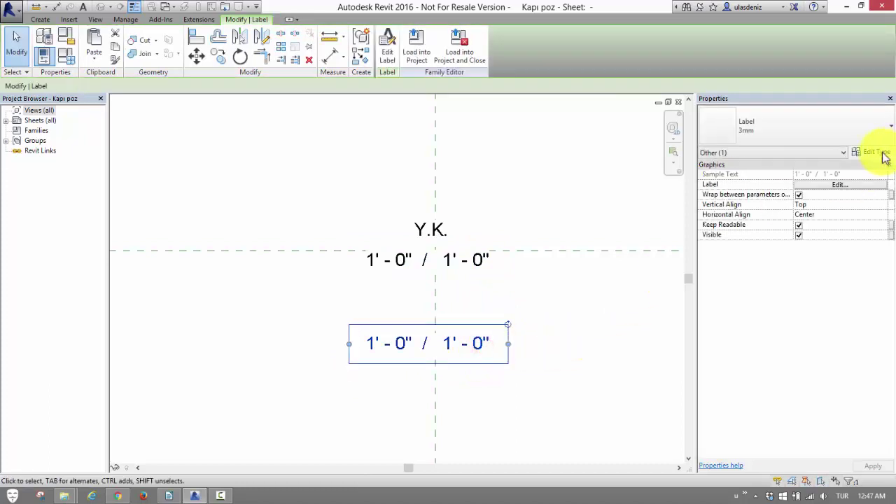
- Reorder the lower label's parameters so Width comes before Height
left_click(839, 183)
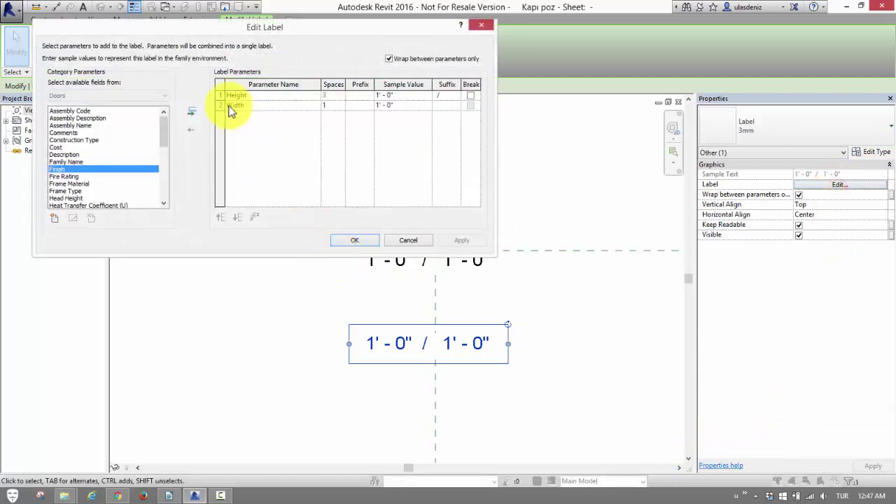
left_click(231, 106)
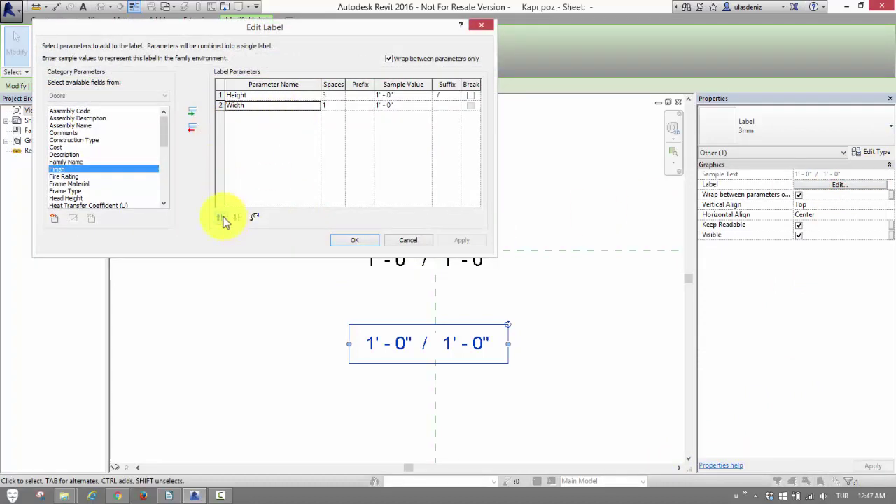
left_click(223, 218)
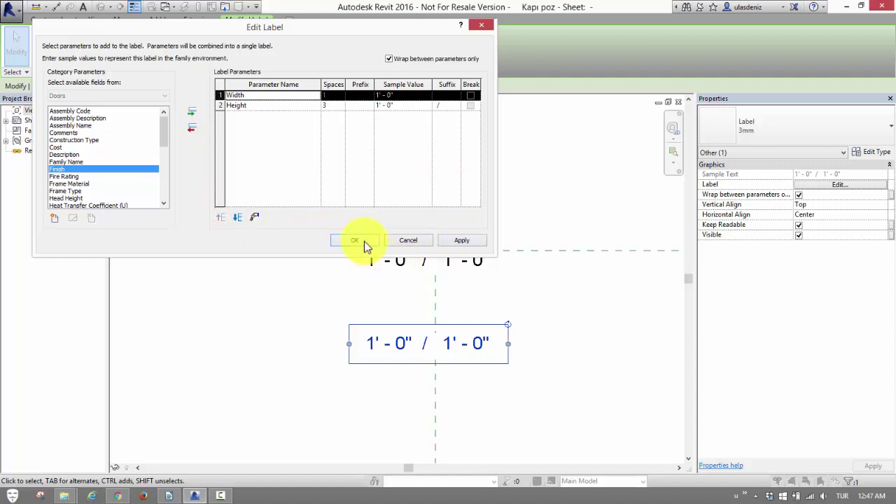
left_click(356, 240)
left_click(566, 353)
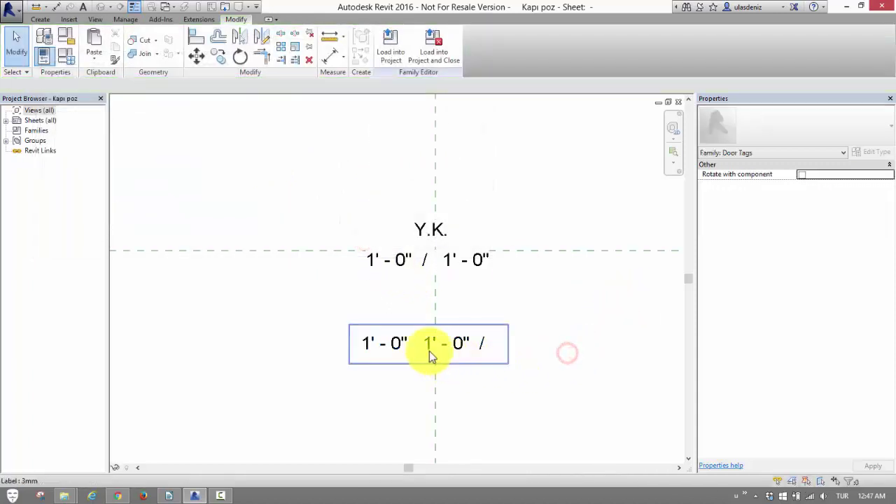
- Move the reordered lower label up directly beneath the original label
left_click(430, 351)
left_click(549, 326)
left_click(434, 347)
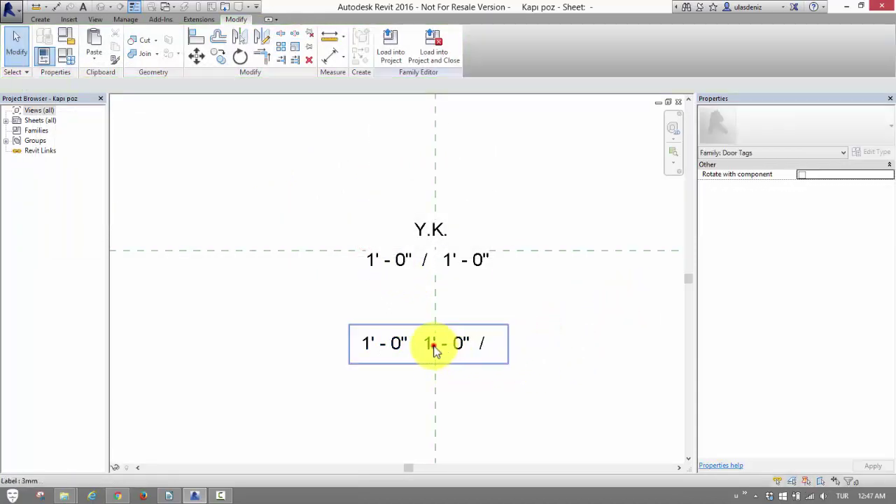
left_click_drag(434, 346, 438, 297)
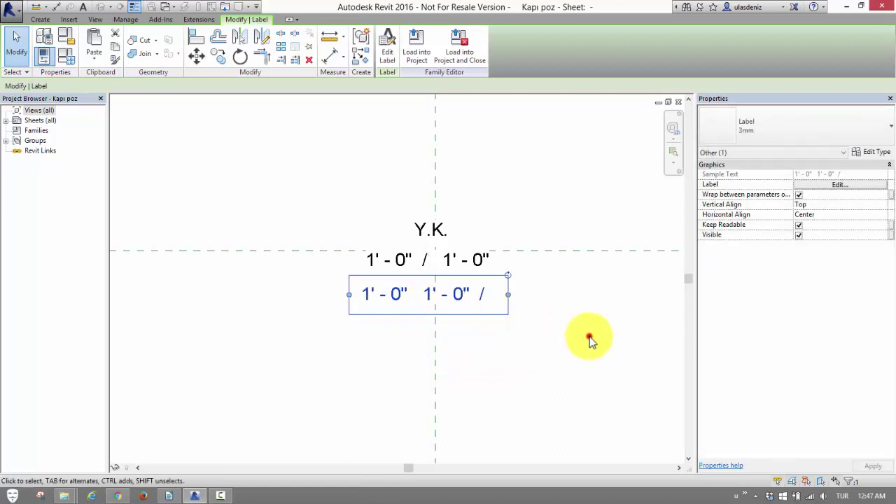
left_click(591, 341)
- Compare the original label with the moved copy by selecting each in turn
left_click(470, 267)
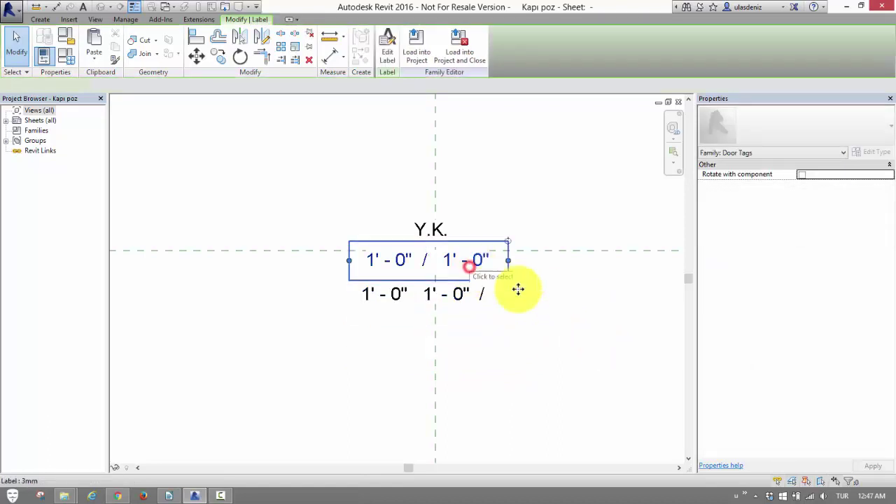
left_click(539, 303)
left_click(462, 265)
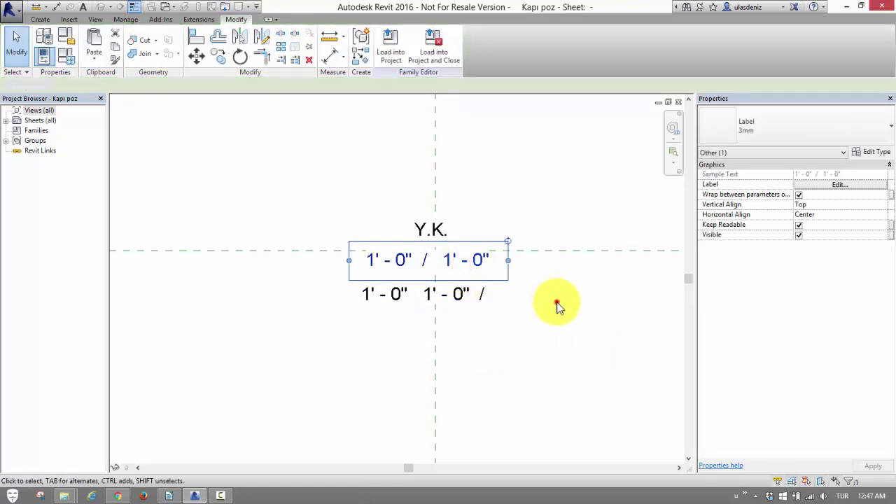
left_click(556, 302)
left_click(462, 265)
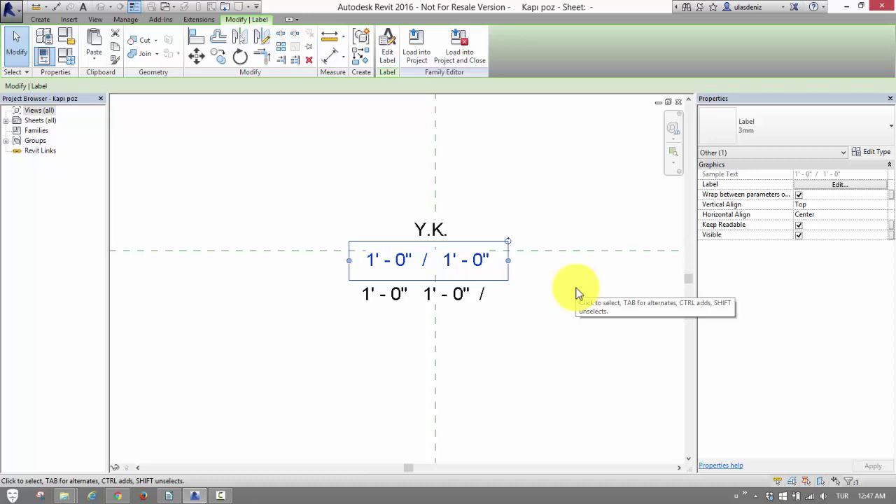
left_click(542, 299)
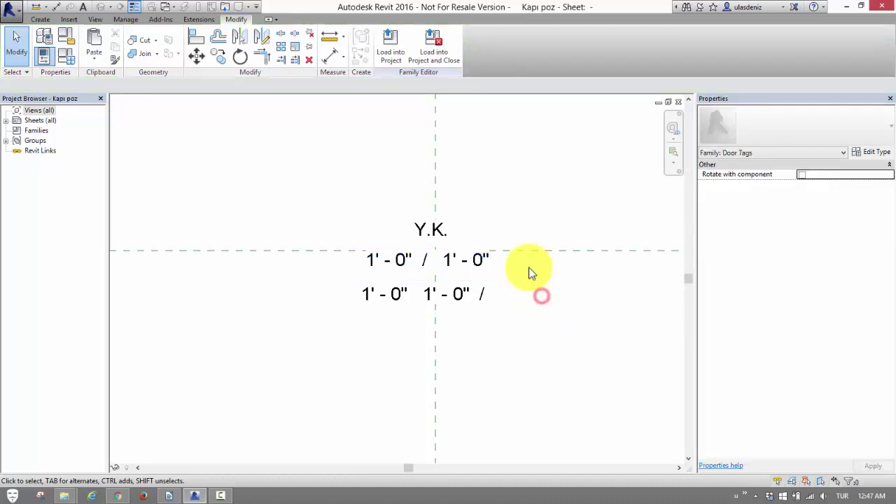
left_click(471, 261)
left_click(600, 302)
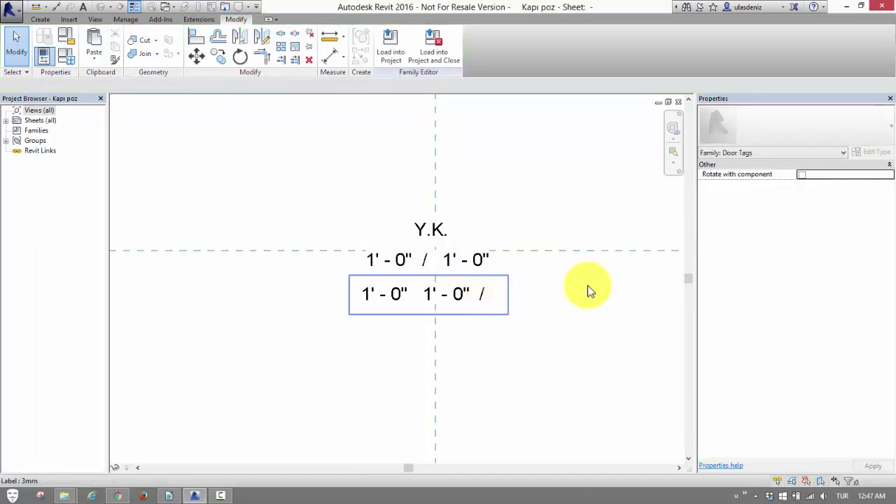
left_click(471, 296)
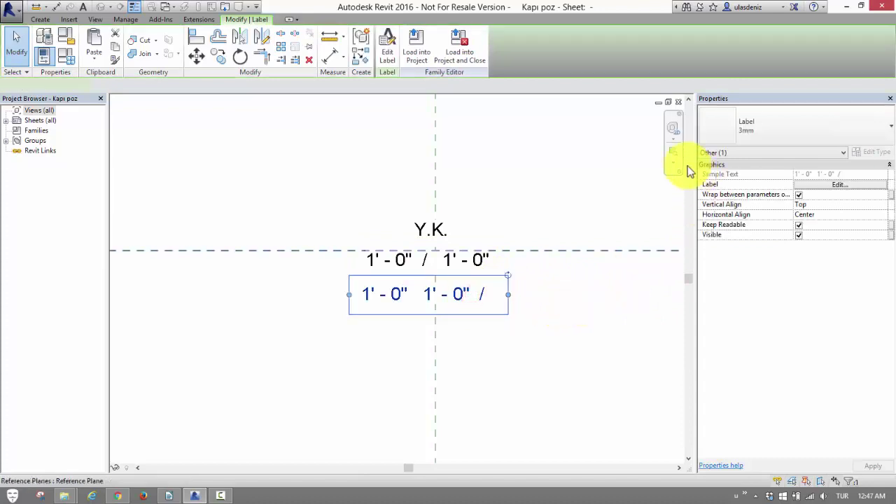
- Add "/" as the suffix of the lower label's Width parameter
left_click(870, 184)
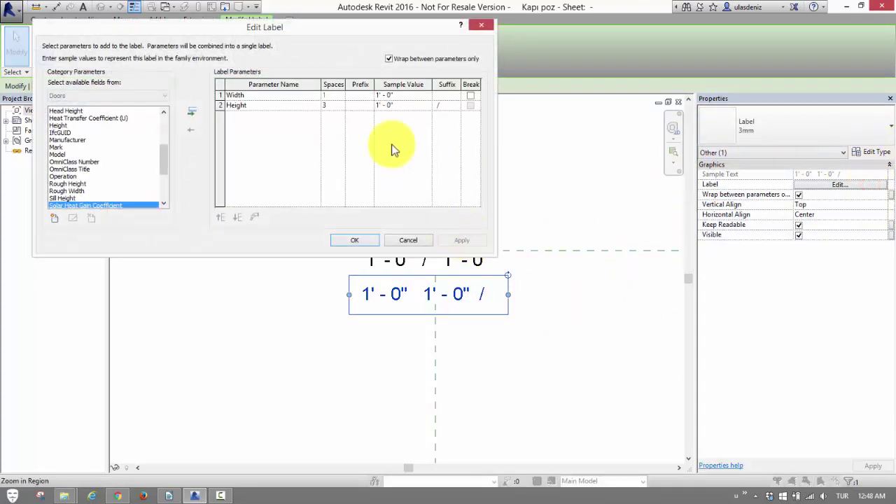
left_click(441, 97)
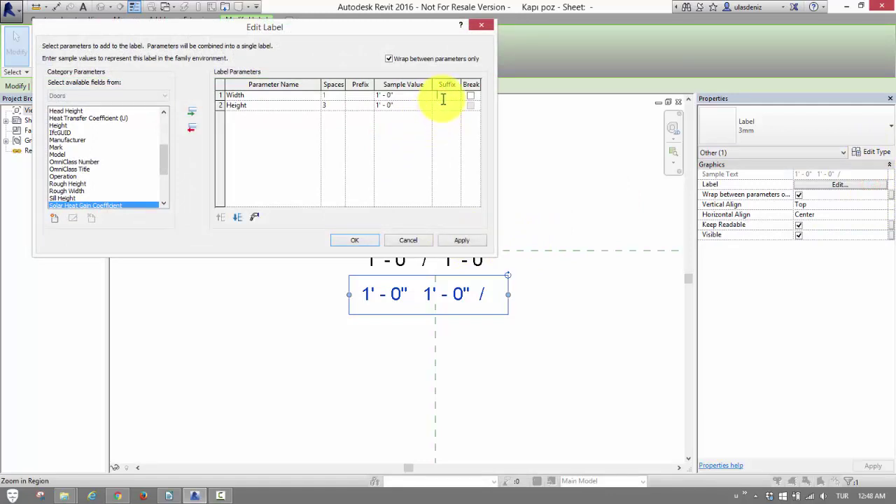
type("/")
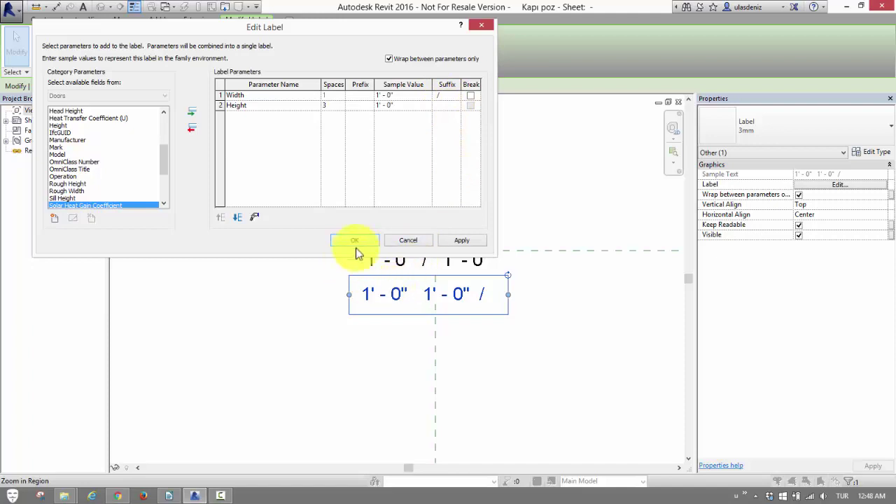
left_click(359, 240)
left_click(602, 317)
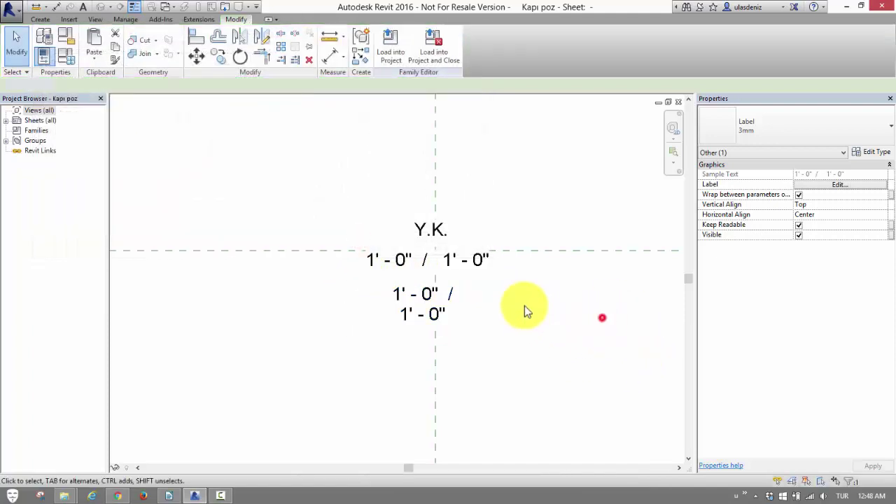
- Widen the lower label so its text fits on one line
left_click(446, 296)
left_click_drag(509, 306, 524, 305)
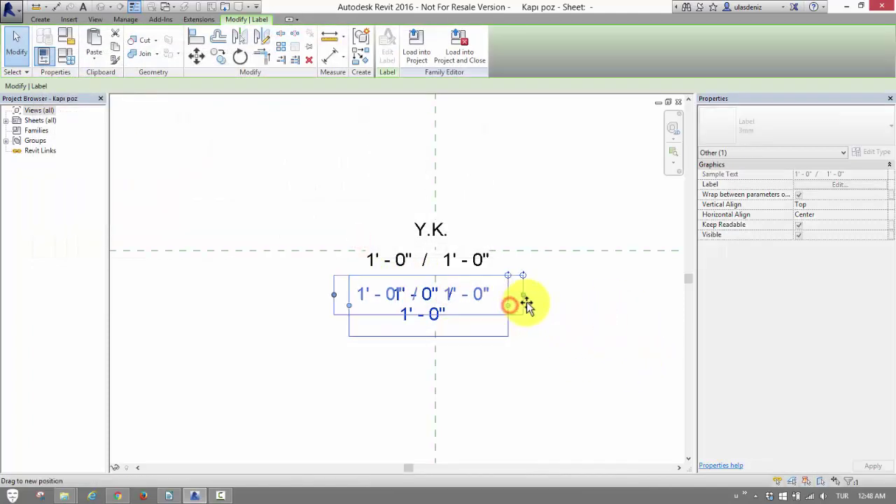
left_click(595, 311)
left_click(467, 297)
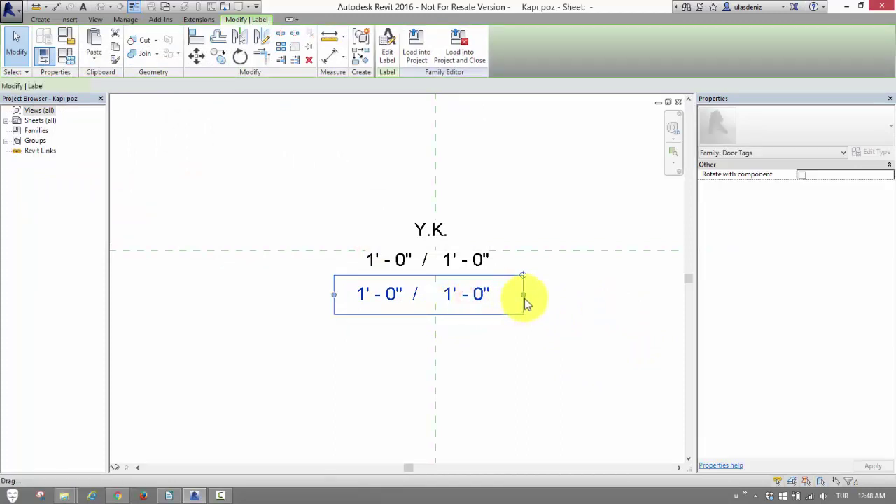
left_click(524, 294)
left_click(546, 326)
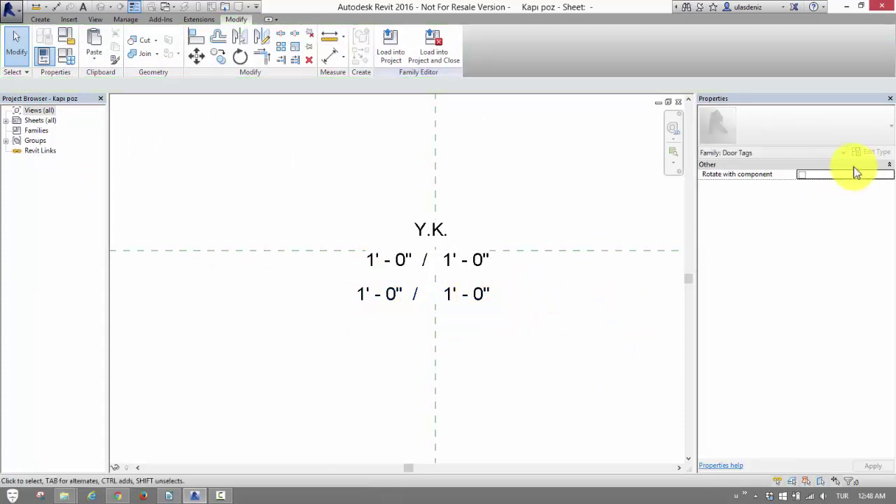
left_click(387, 281)
- Reduce the spacing before Height in the lower label to 1
left_click(848, 184)
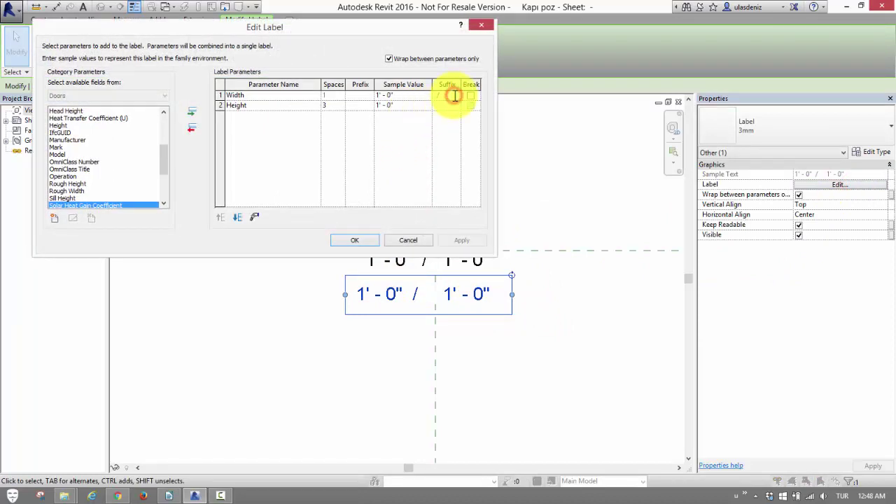
left_click(341, 105)
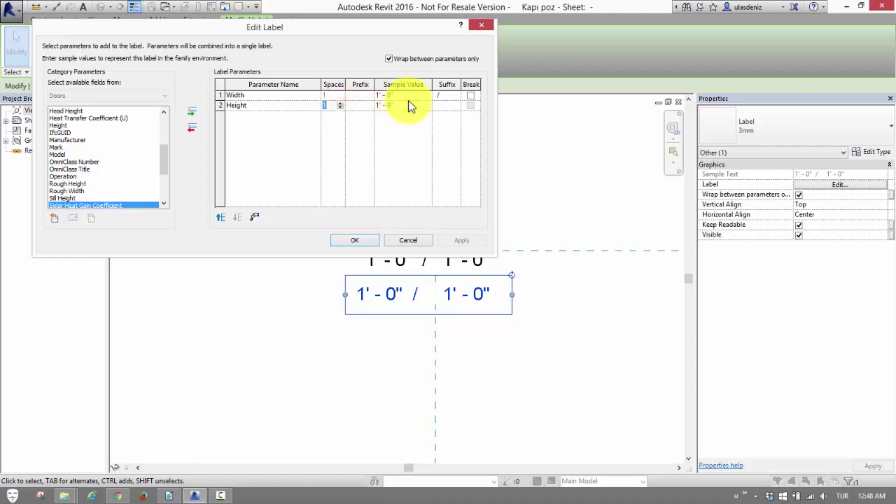
left_click(449, 97)
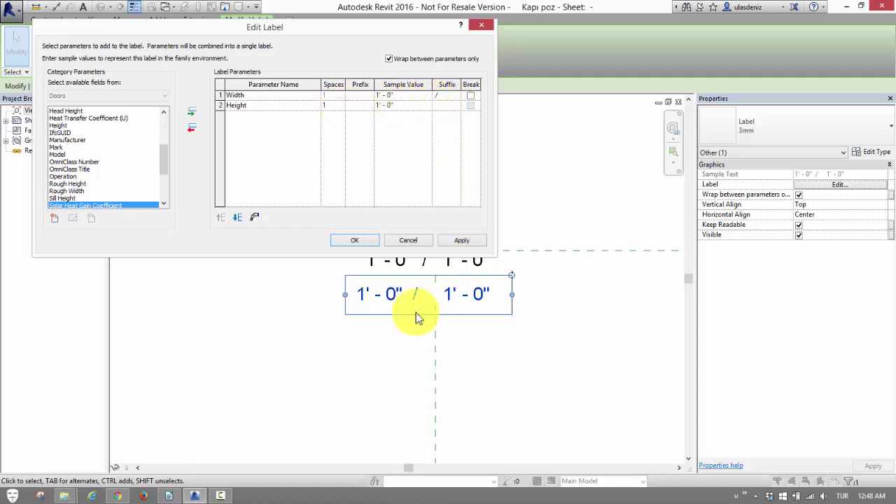
left_click(366, 239)
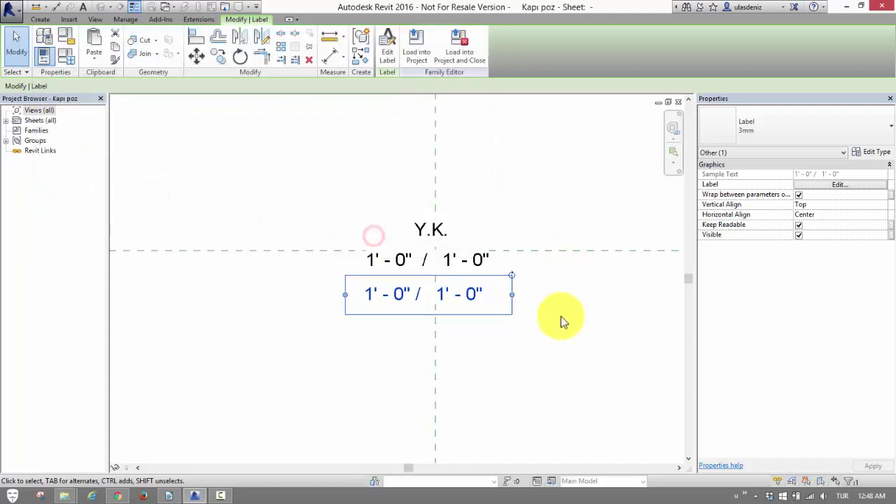
left_click(580, 327)
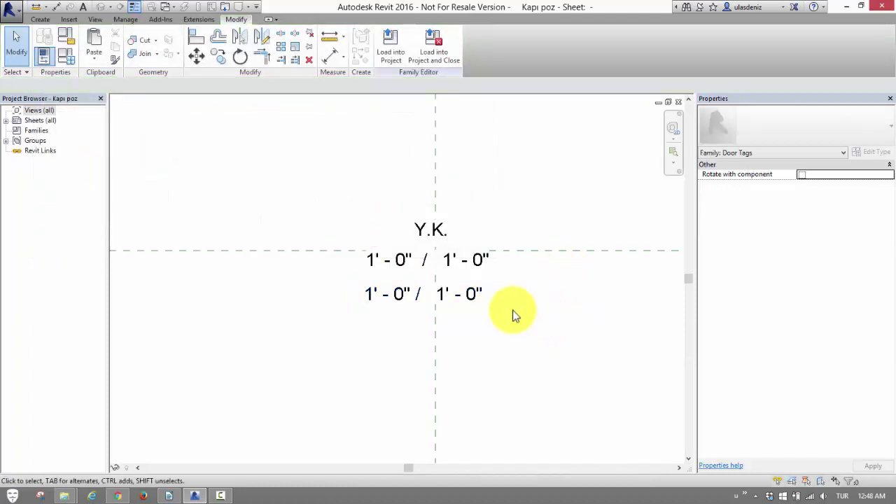
left_click(458, 301)
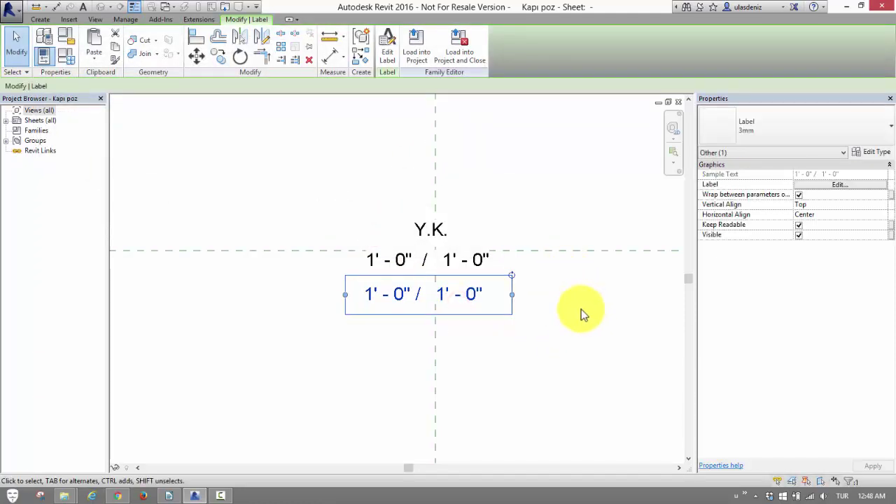
- Try the lower label's Visible setting, toggling it off and back on
left_click(892, 241)
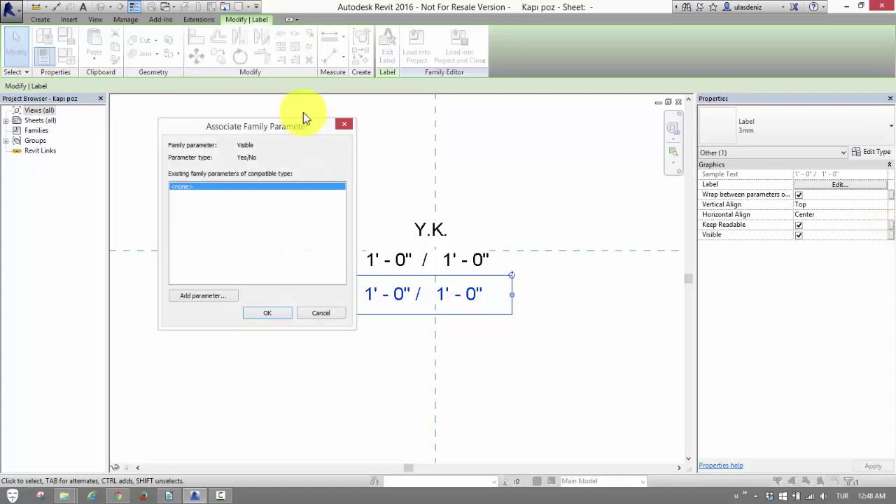
left_click(345, 124)
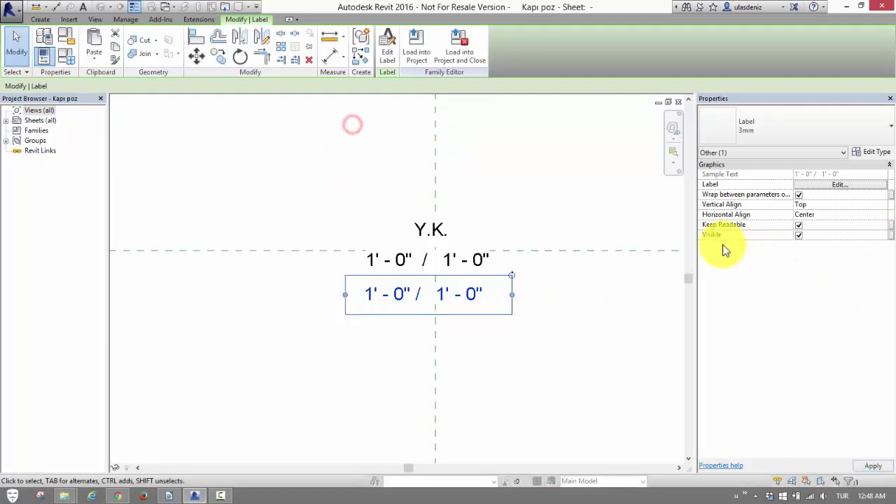
left_click(799, 235)
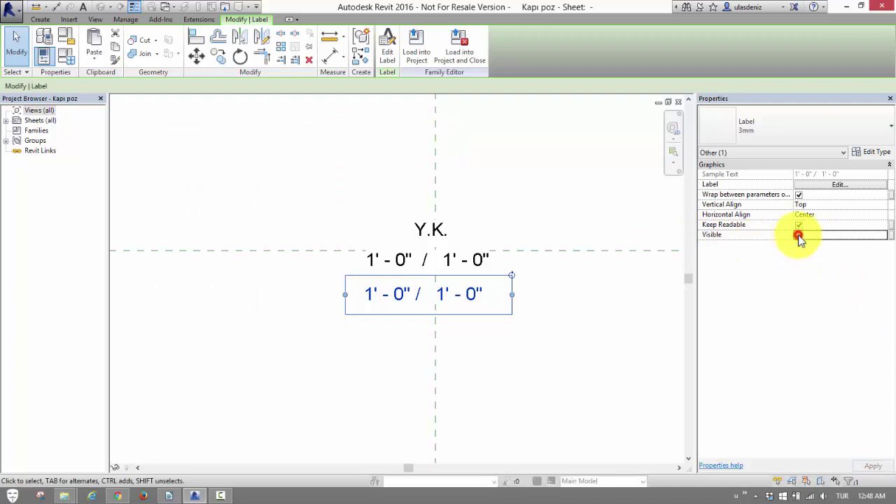
left_click(651, 340)
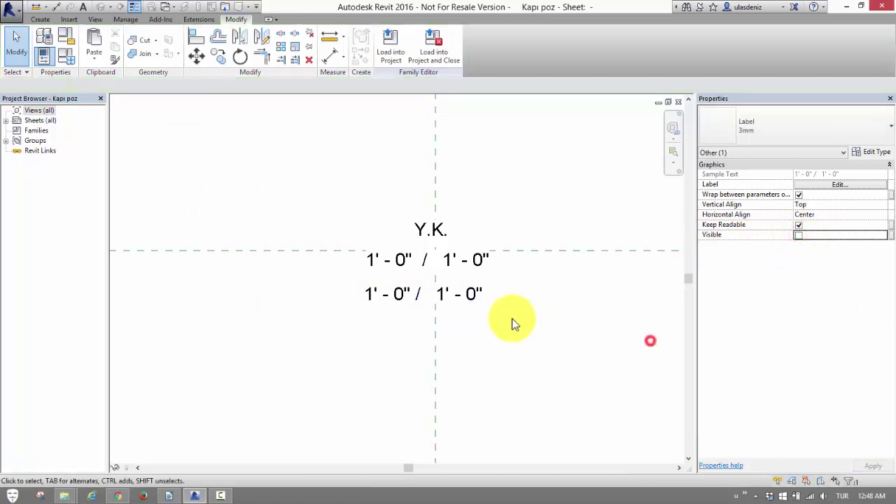
left_click(477, 297)
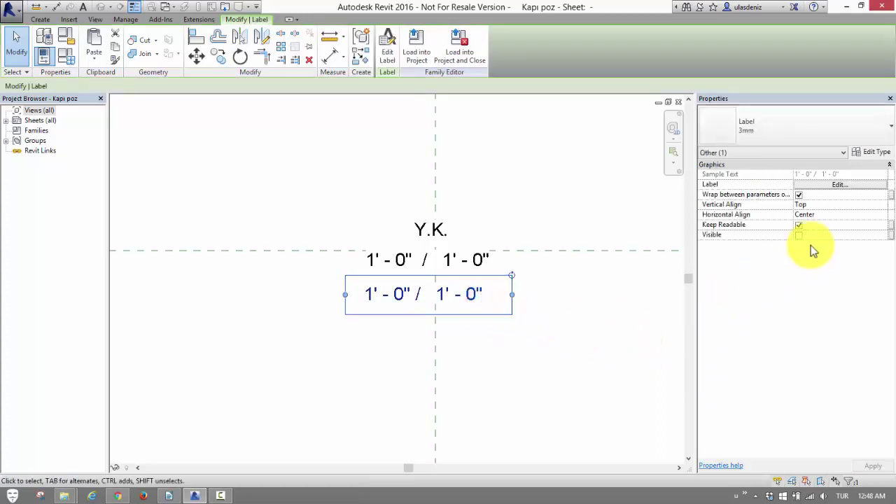
left_click(799, 235)
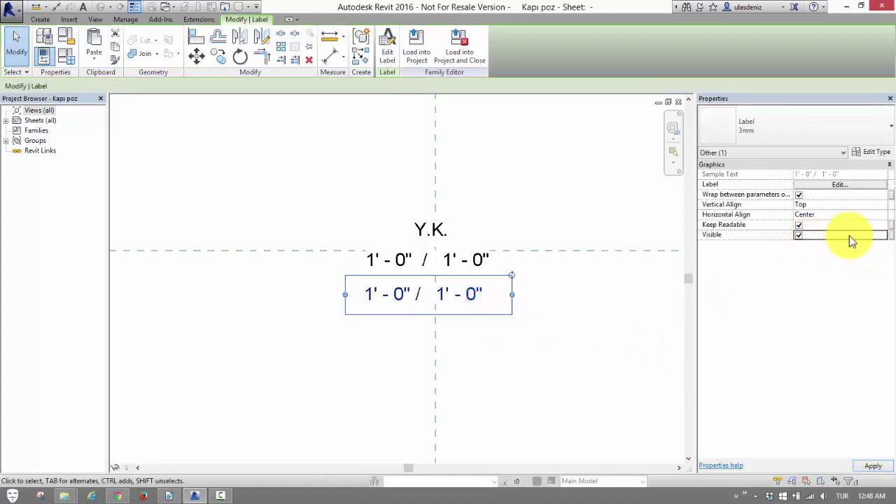
- Link the lower label's visibility to a new Yes/No type parameter named W-H
left_click(892, 237)
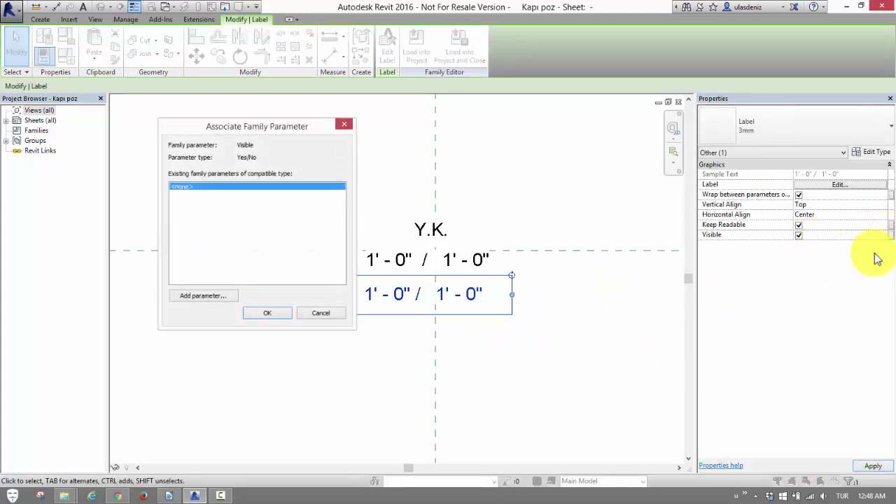
left_click(210, 295)
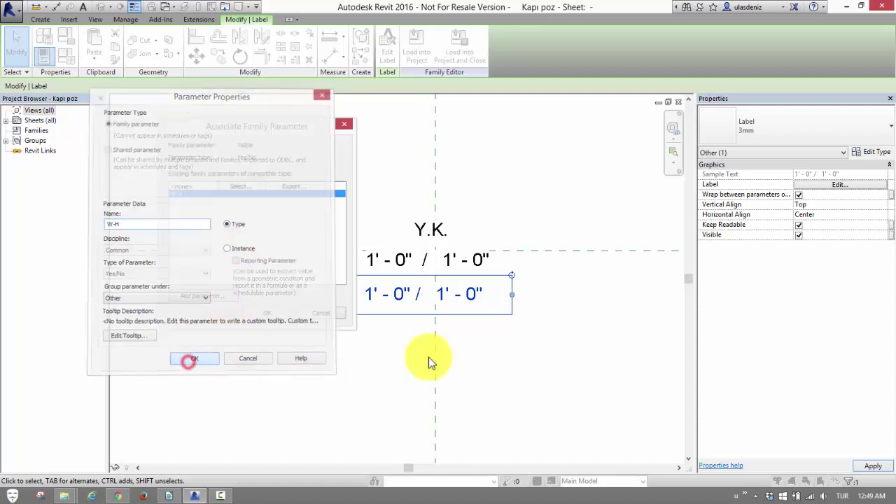
left_click(269, 313)
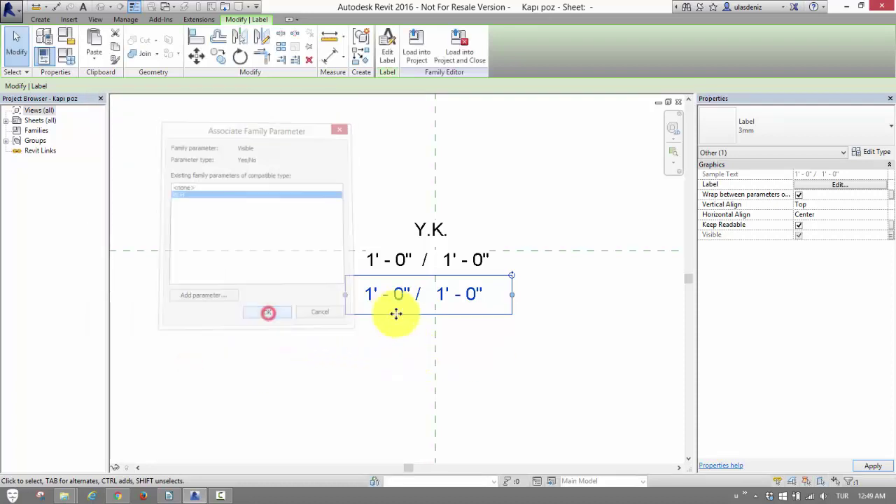
left_click(422, 260)
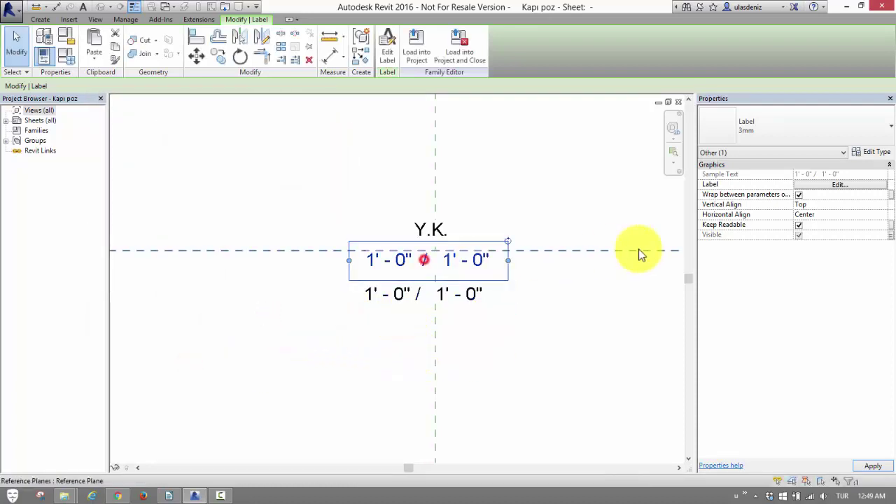
- Link the upper label's visibility to a new parameter named H-W
left_click(892, 236)
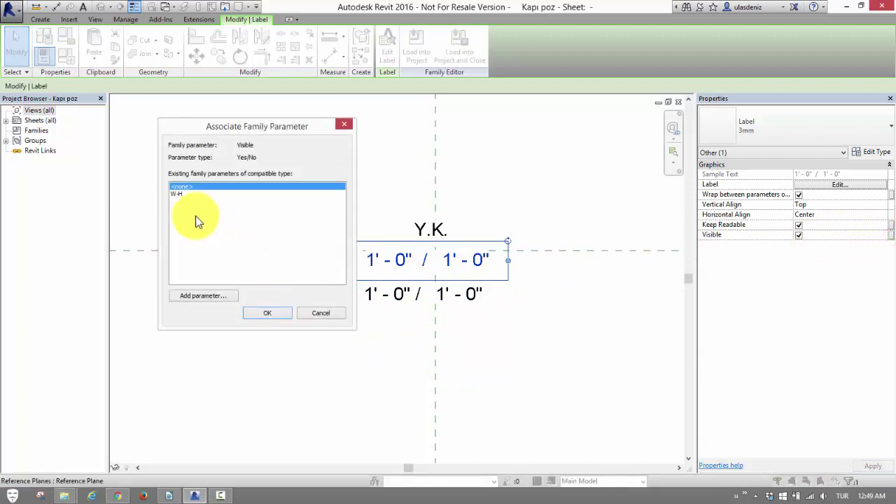
left_click(202, 296)
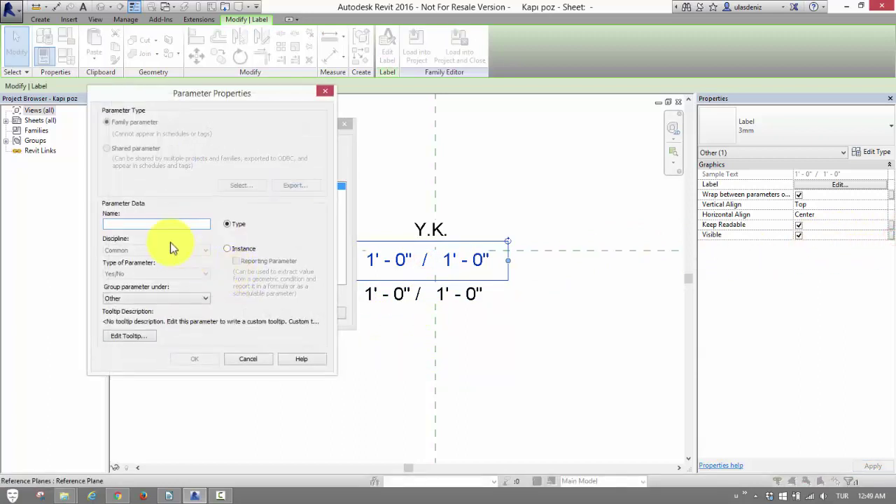
type("H-")
type("W")
left_click(195, 358)
left_click(267, 313)
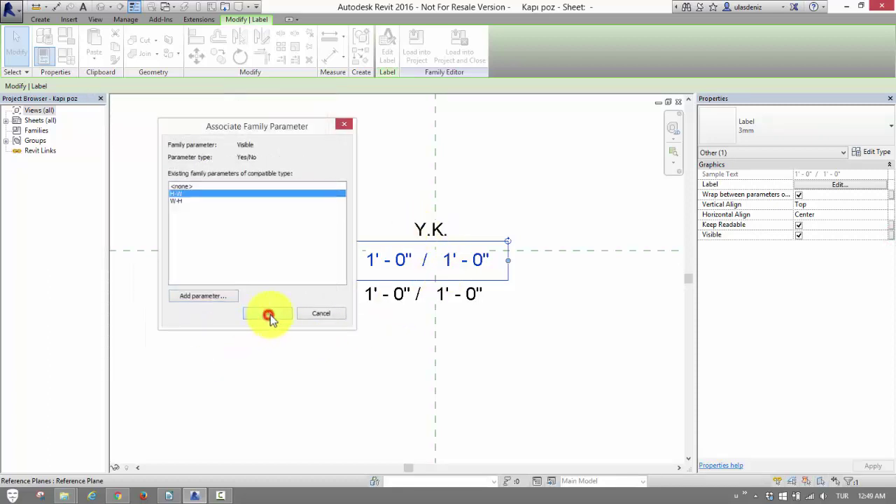
- Link the Y.K. text note's visibility to a new parameter named Y.K
left_click(437, 231)
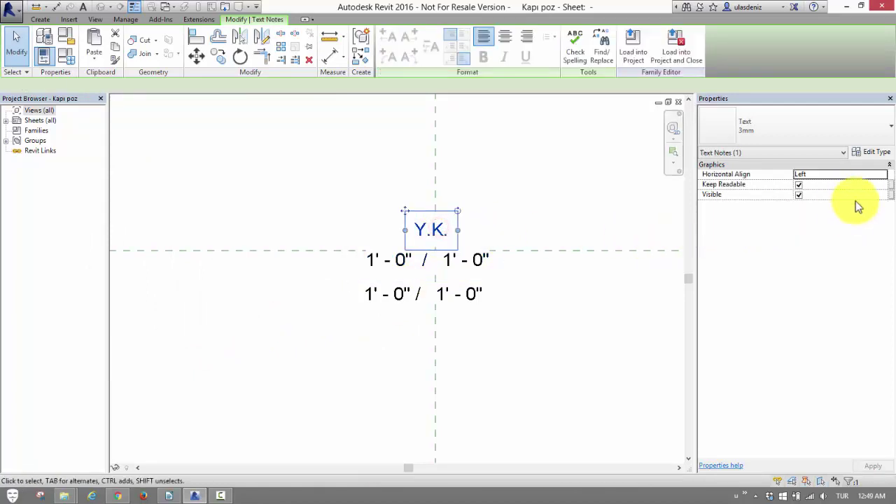
left_click(891, 194)
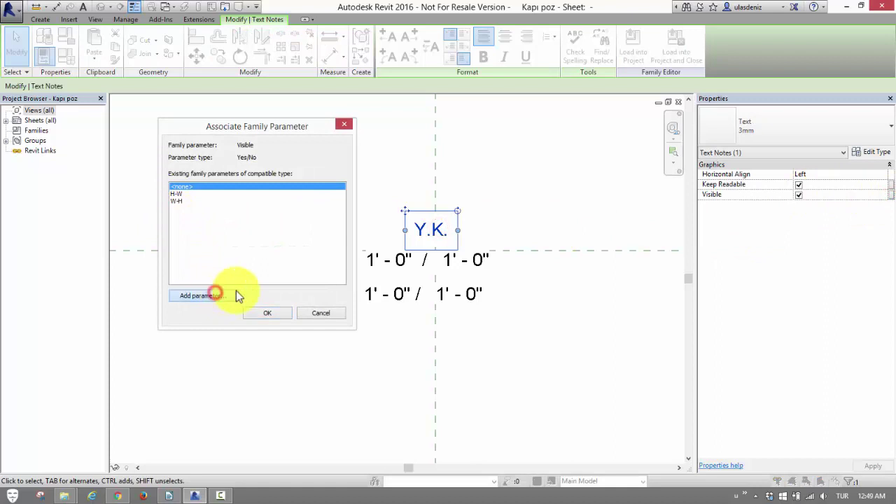
left_click(216, 295)
type("Tı")
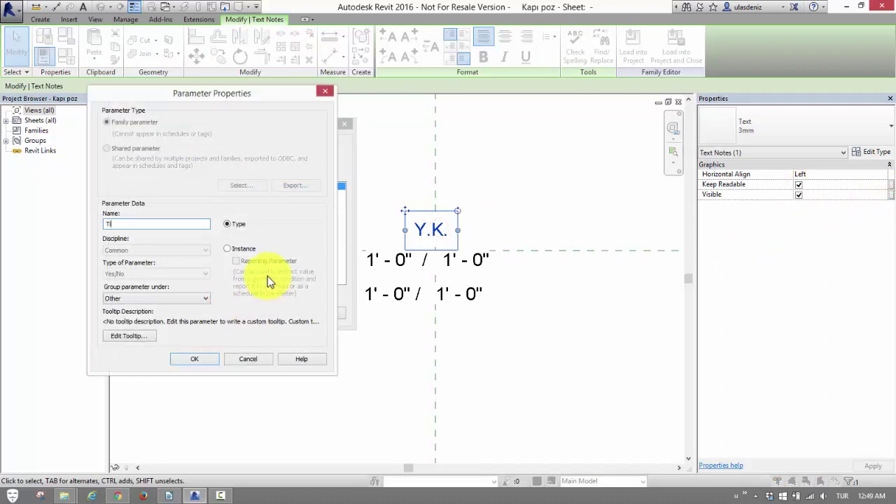
key("BackSpace")
type("Y")
left_click(211, 359)
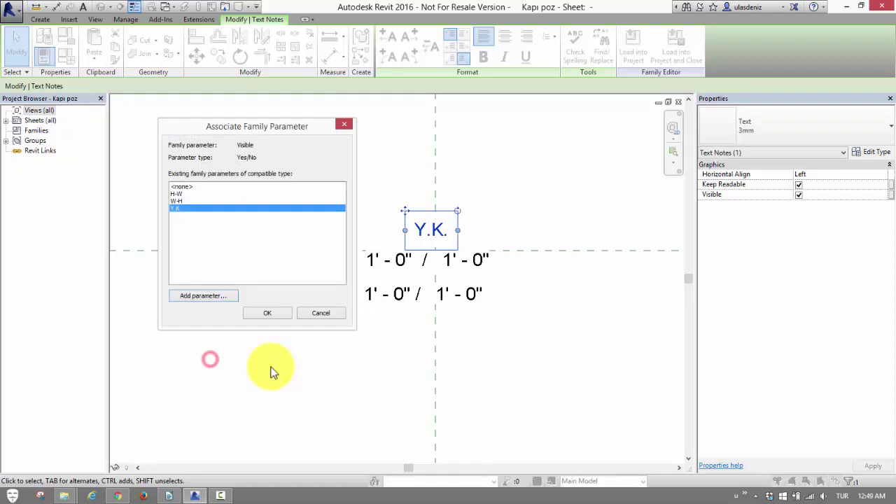
left_click(267, 314)
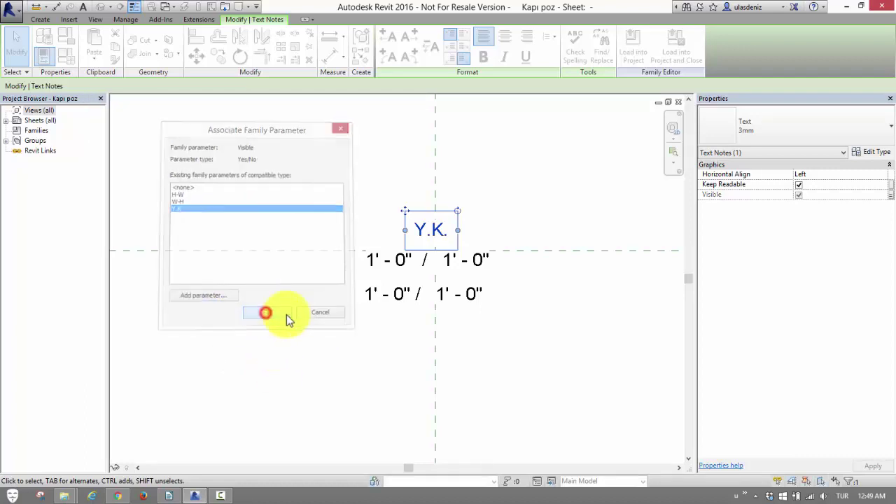
- Reload the edited tag family into Project2, overwriting the existing version
left_click(480, 397)
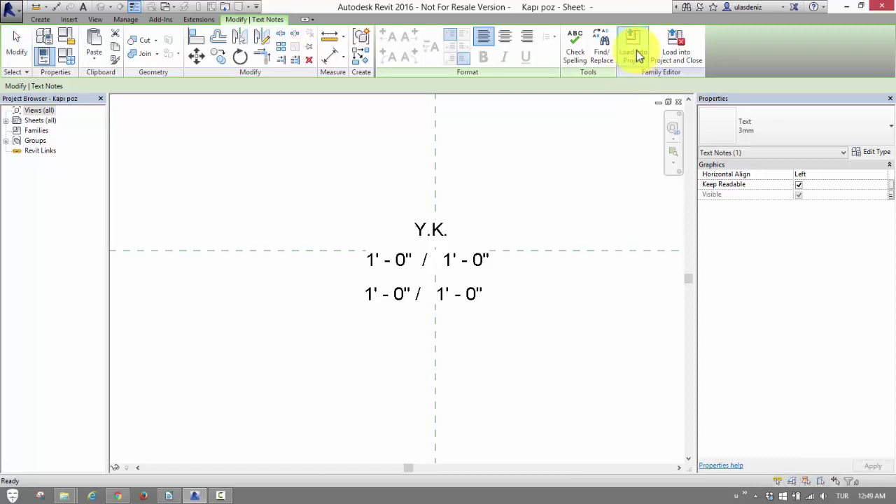
left_click(389, 45)
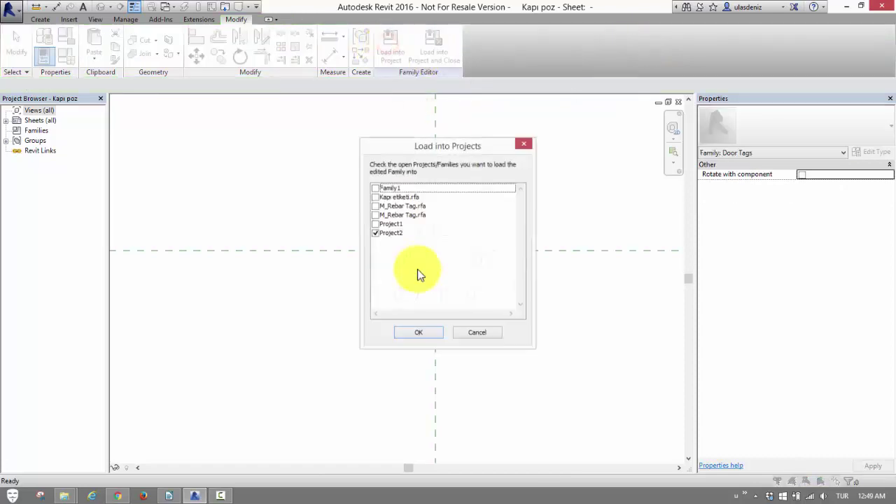
left_click(421, 336)
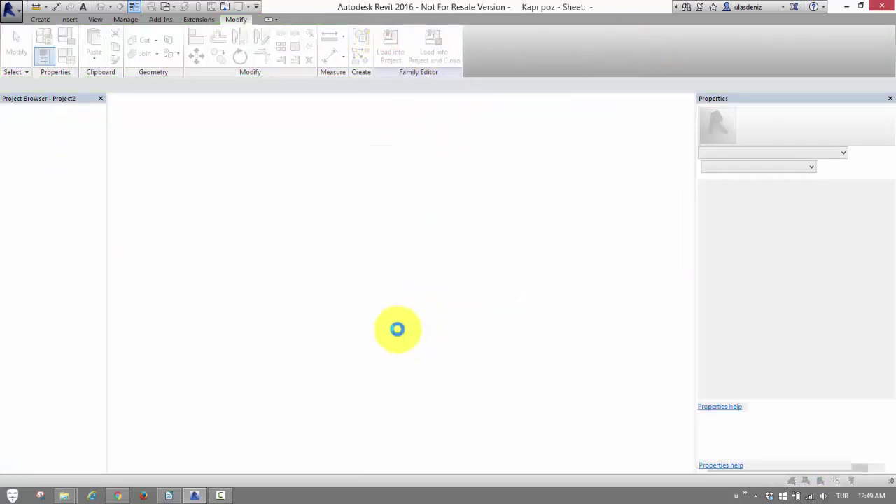
left_click(392, 215)
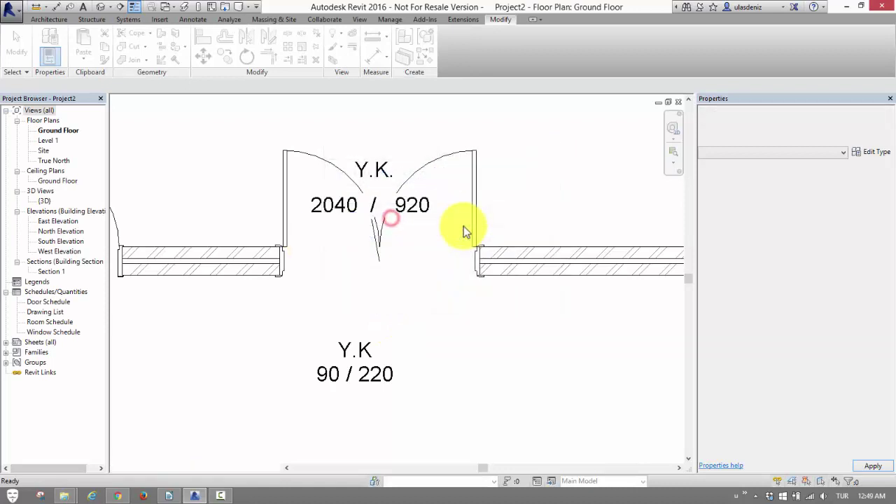
- Uncheck H-W in the 920 door tag's type settings and apply
left_click(373, 169)
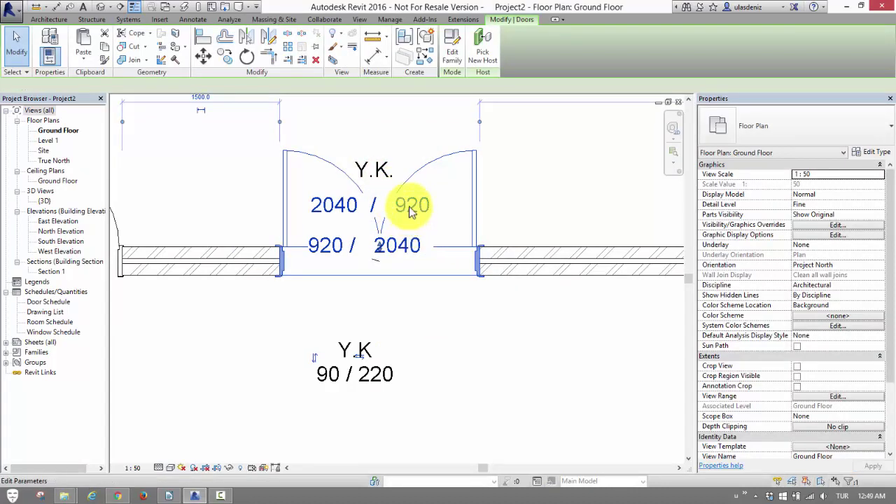
left_click(419, 129)
left_click(428, 208)
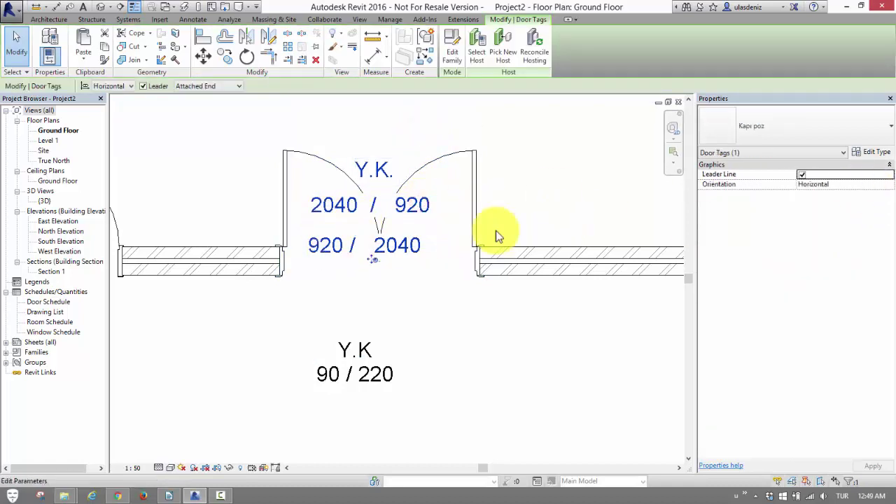
left_click(881, 152)
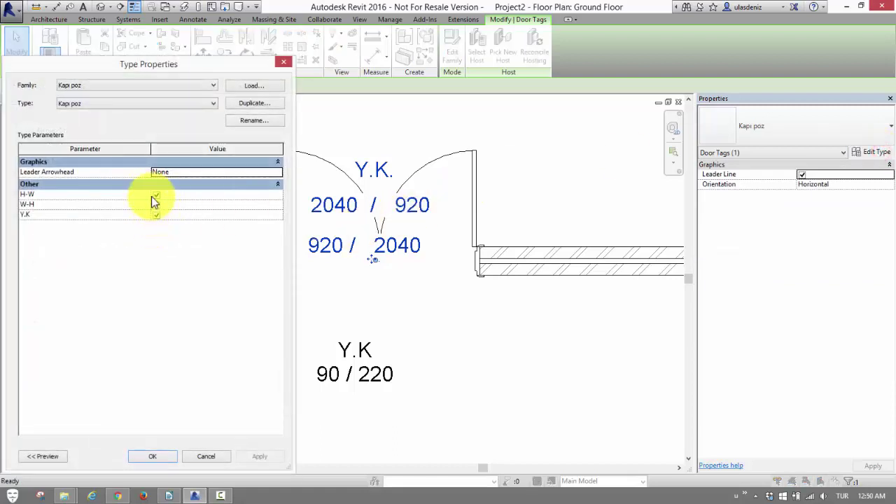
left_click(156, 195)
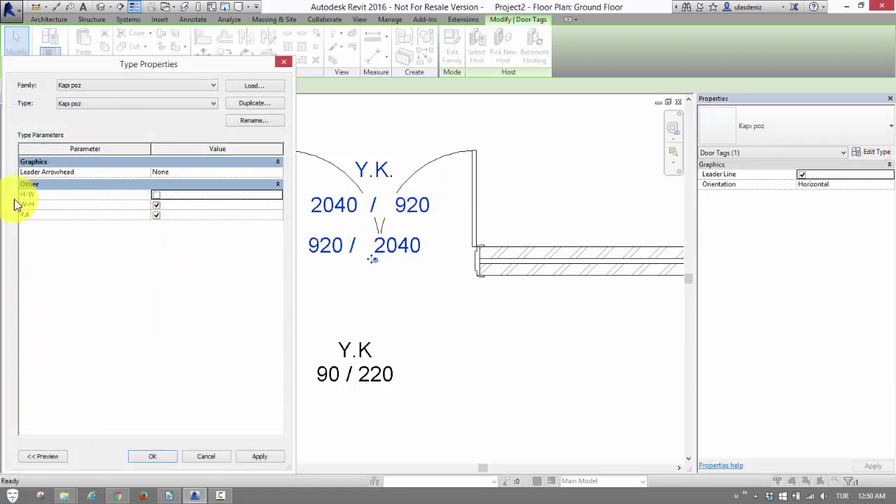
left_click(262, 458)
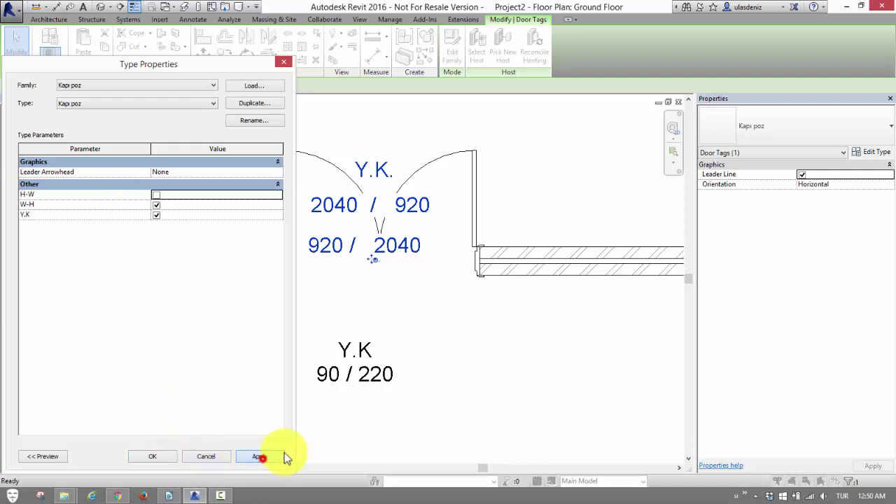
left_click(157, 457)
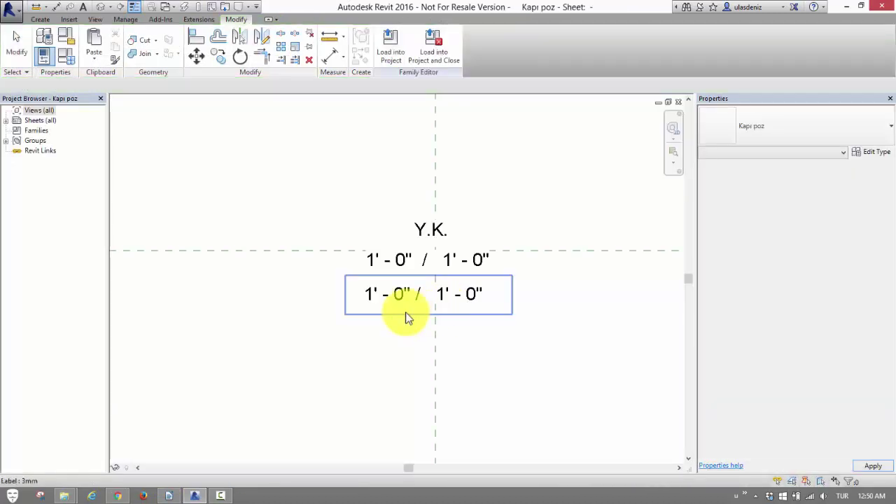
- Move one dimension label up onto the other and fine-tune its position
left_click(415, 299)
left_click_drag(418, 299, 424, 271)
scroll(470, 280, "up", 1)
scroll(466, 264, "up", 2)
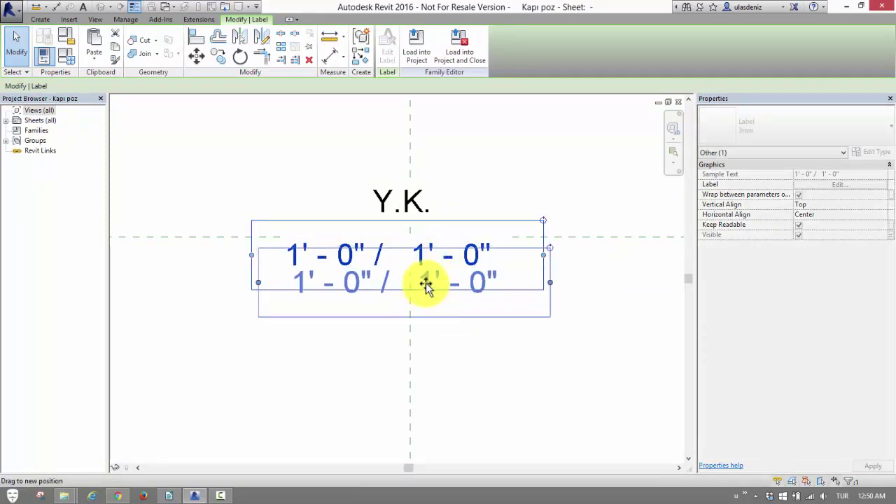
left_click_drag(428, 276, 426, 288)
left_click(526, 360)
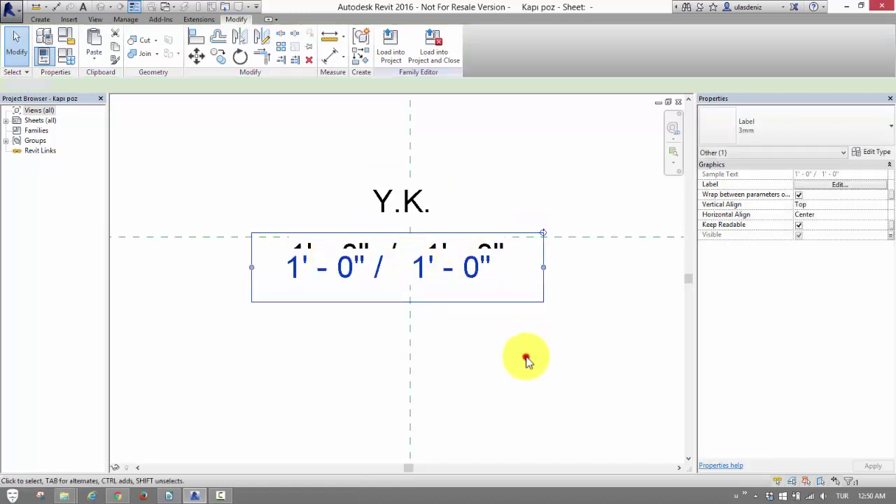
left_click_drag(466, 262, 482, 262)
- Set the label type's background to transparent
left_click(874, 152)
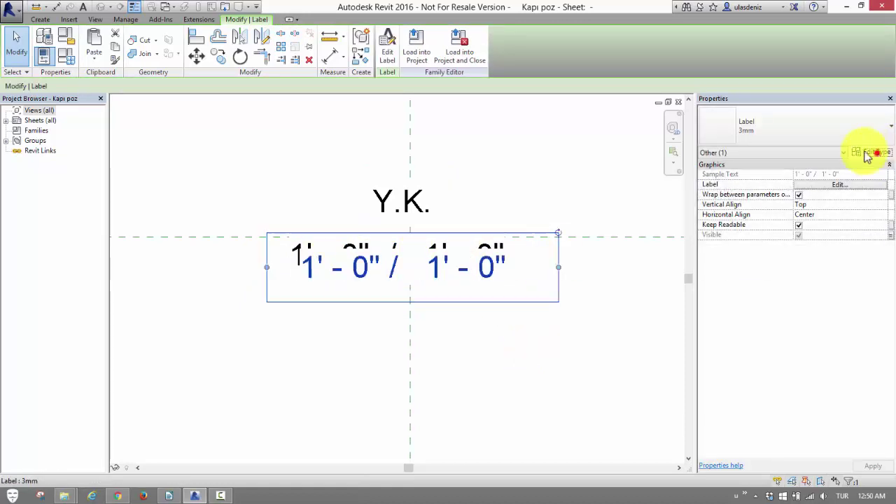
left_click(201, 192)
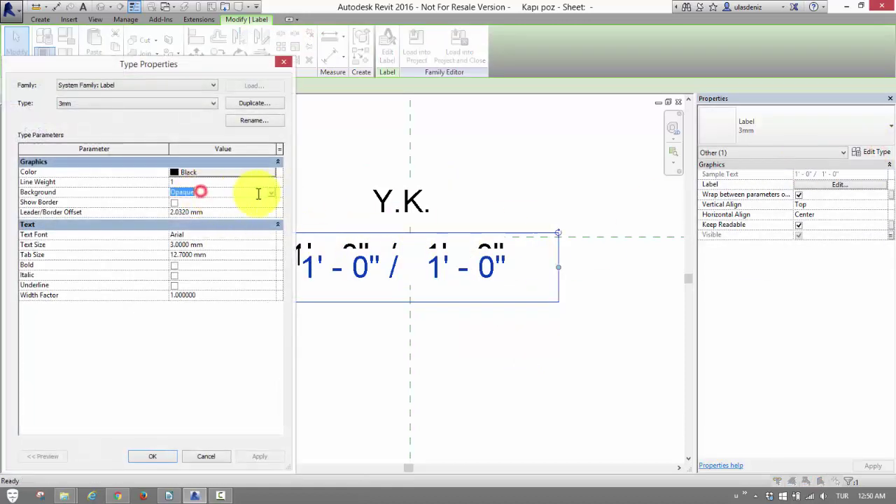
left_click(271, 193)
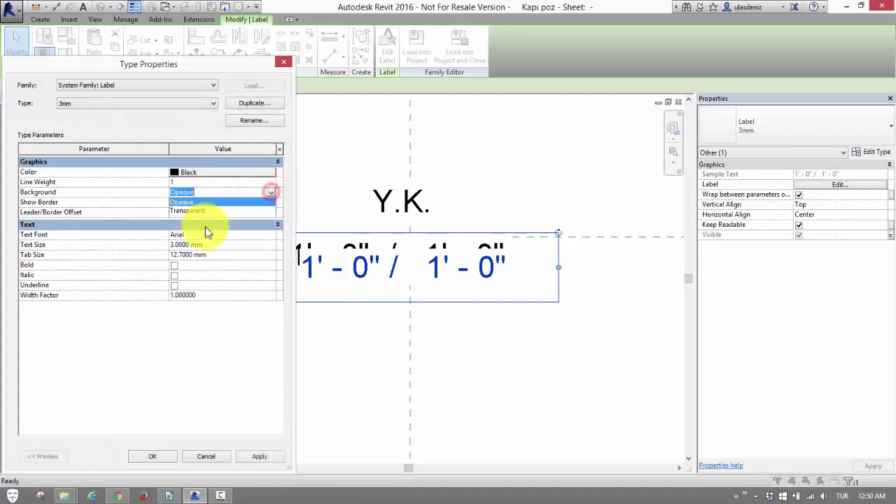
left_click(145, 456)
- Stack the second dimension label onto the upper one and start loading into Project2
left_click(531, 311)
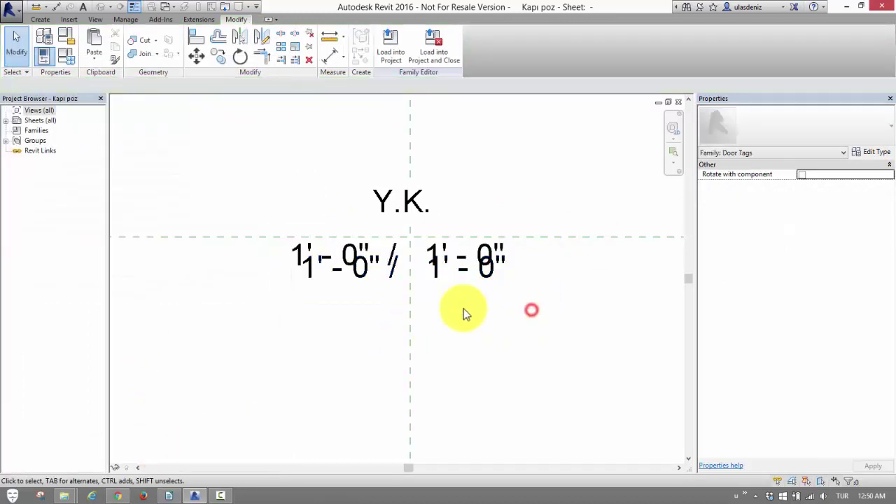
left_click(390, 280)
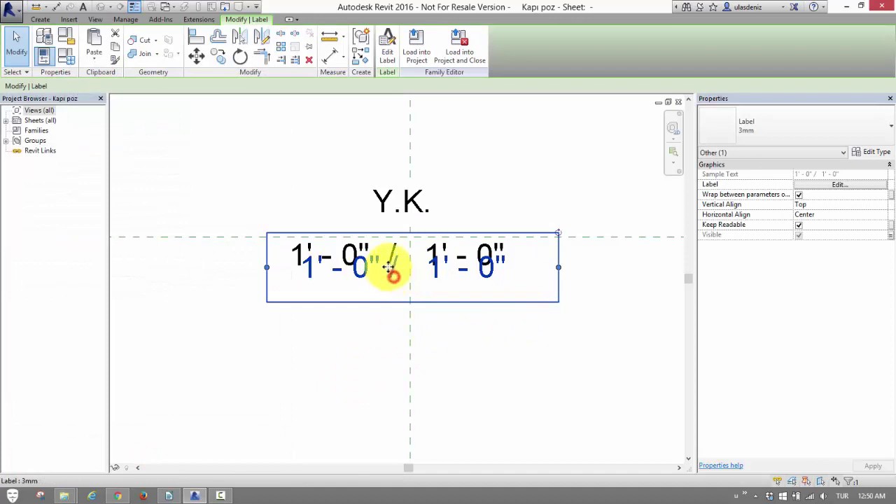
left_click_drag(390, 270, 386, 257)
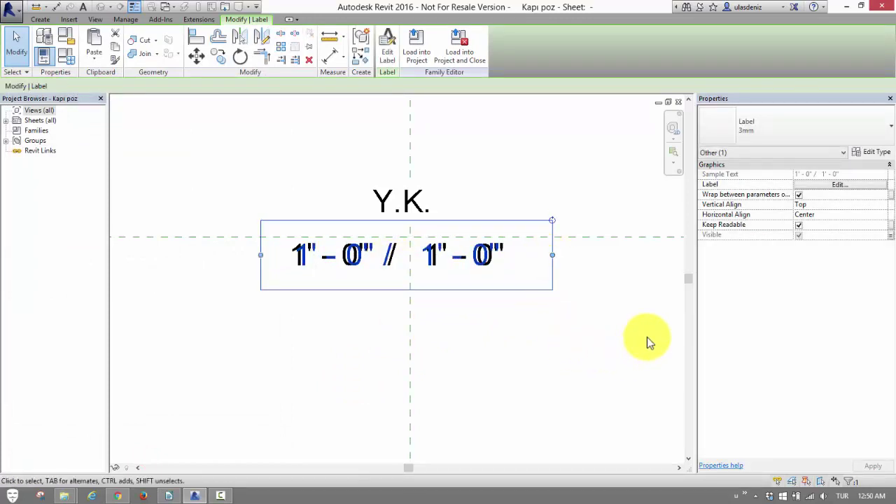
left_click(575, 354)
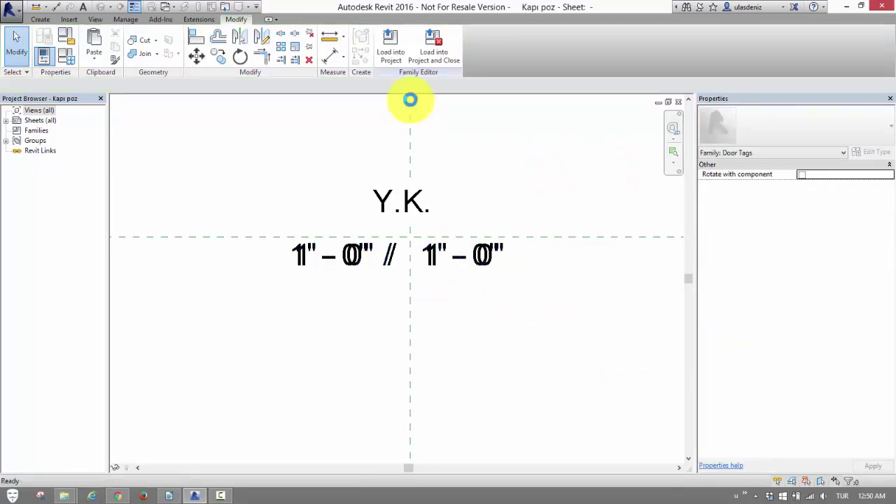
left_click(391, 51)
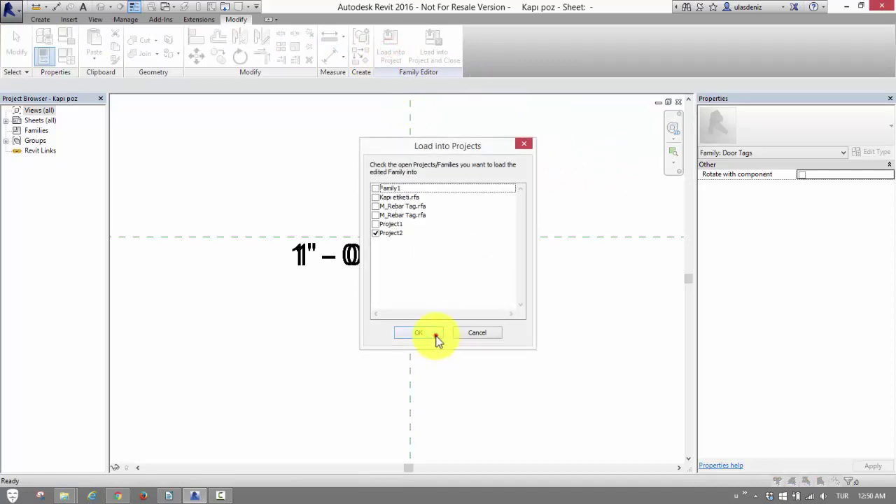
- Load the door tag into Project2, overwriting the existing version, and move the tag lower over the double door
left_click(432, 334)
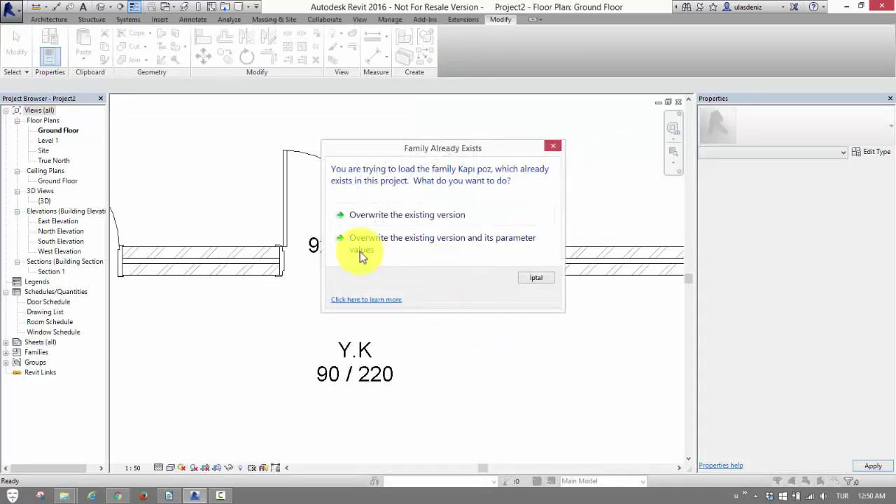
left_click(413, 222)
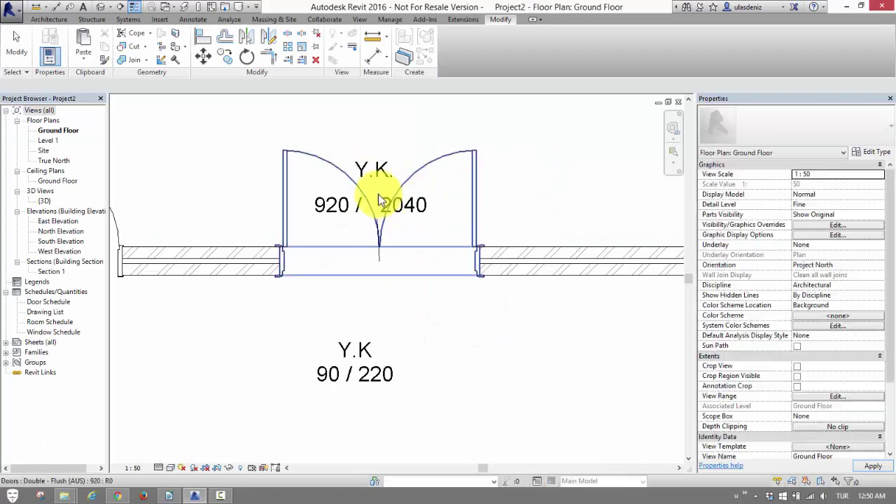
left_click(371, 175)
left_click_drag(371, 175, 385, 235)
left_click(425, 300)
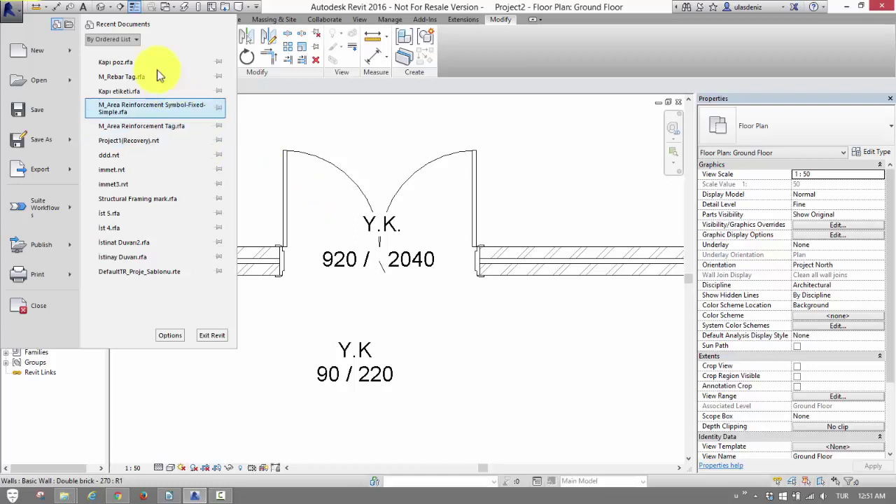
- Open M_Rebar Tag.rfa from recent documents and stack its four labels onto the top label
left_click(178, 79)
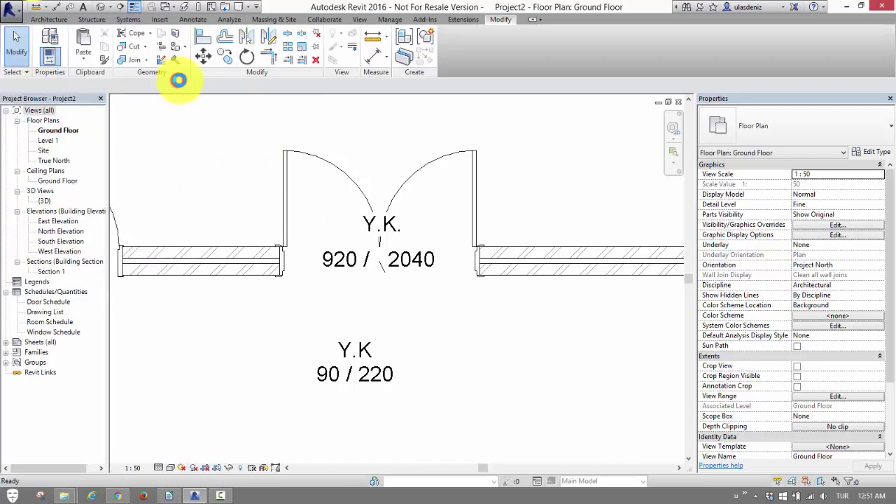
left_click(517, 274)
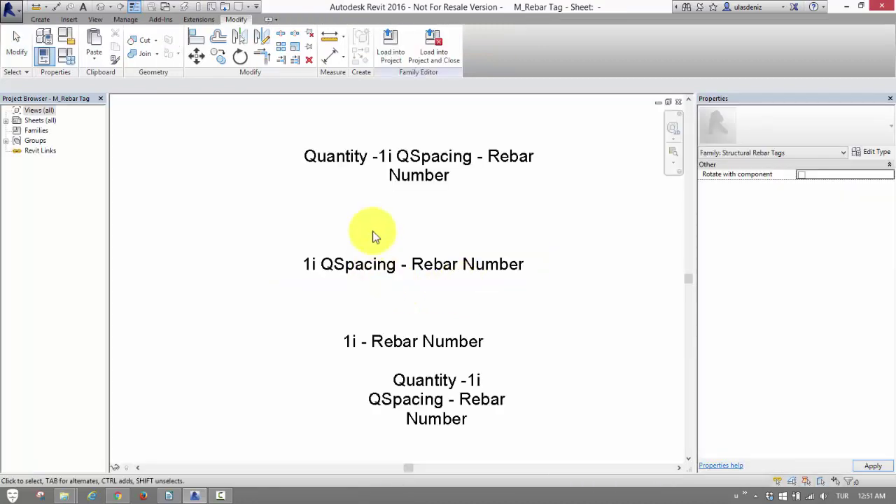
scroll(414, 252, "down", 2)
left_click_drag(423, 291, 406, 218)
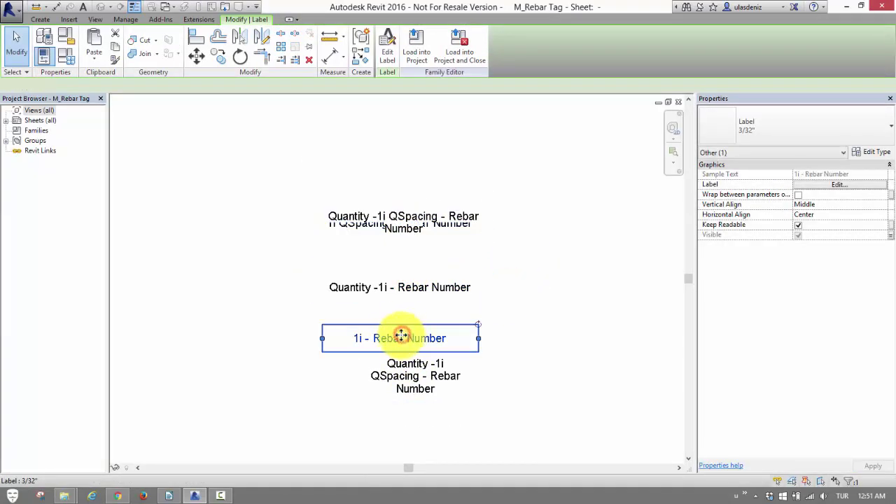
left_click_drag(404, 339, 406, 231)
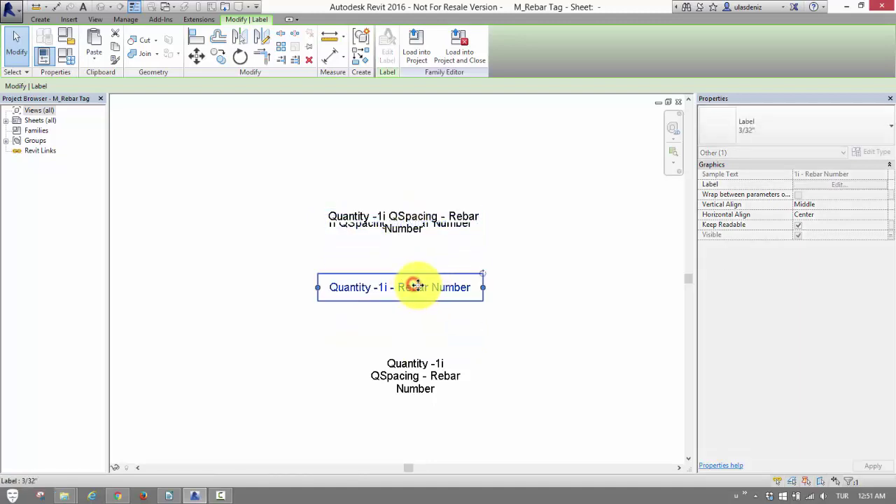
left_click_drag(415, 289, 410, 226)
left_click(417, 364)
left_click_drag(417, 365, 401, 225)
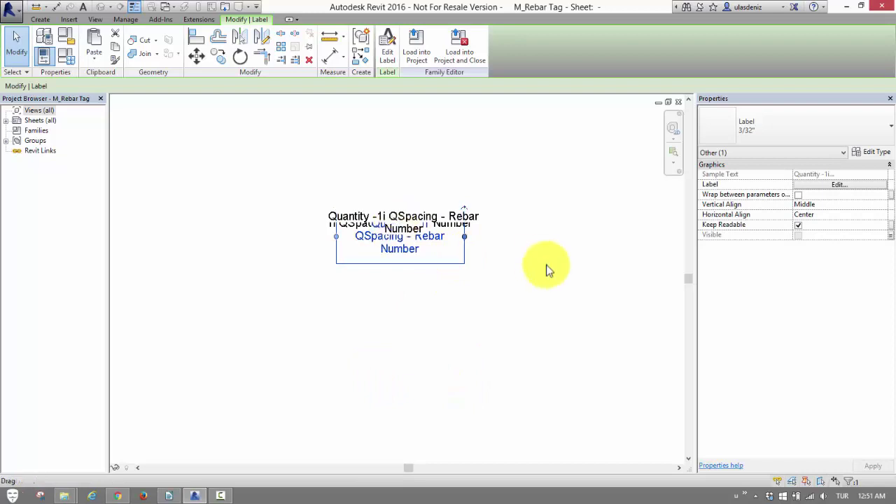
left_click(546, 264)
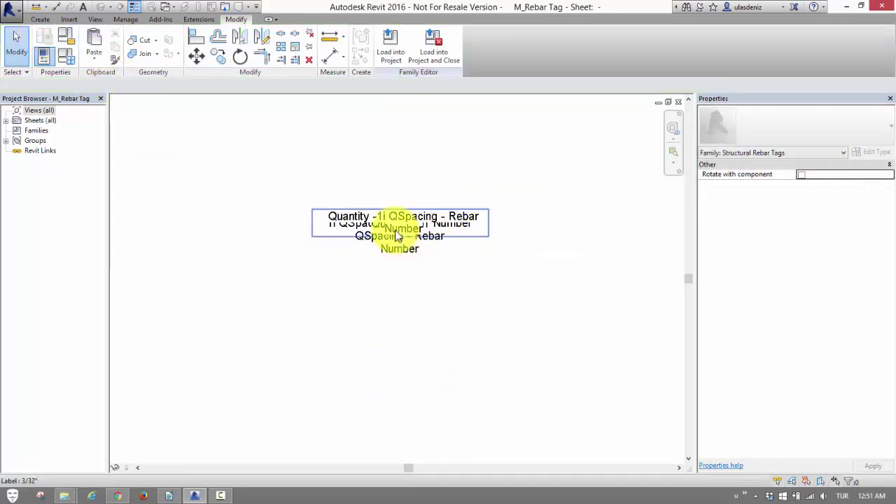
- Open the top rebar label's parameters in Edit Label
scroll(392, 223, "up", 3)
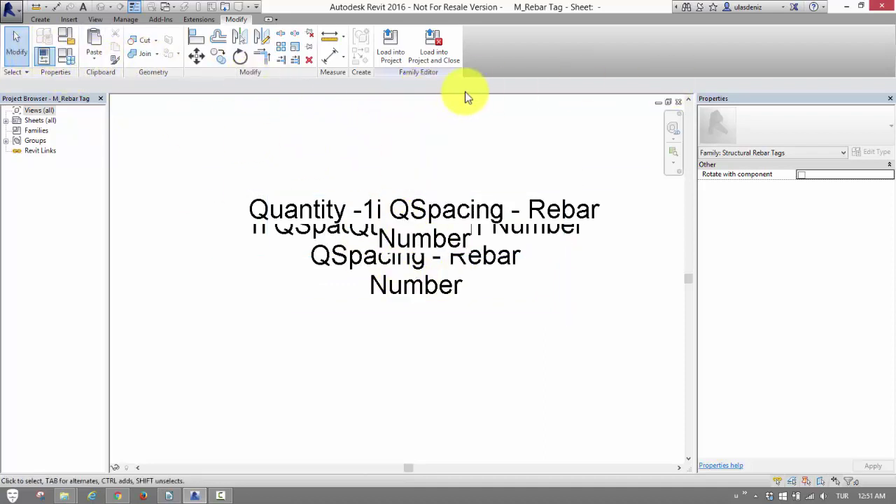
left_click(477, 205)
left_click(865, 184)
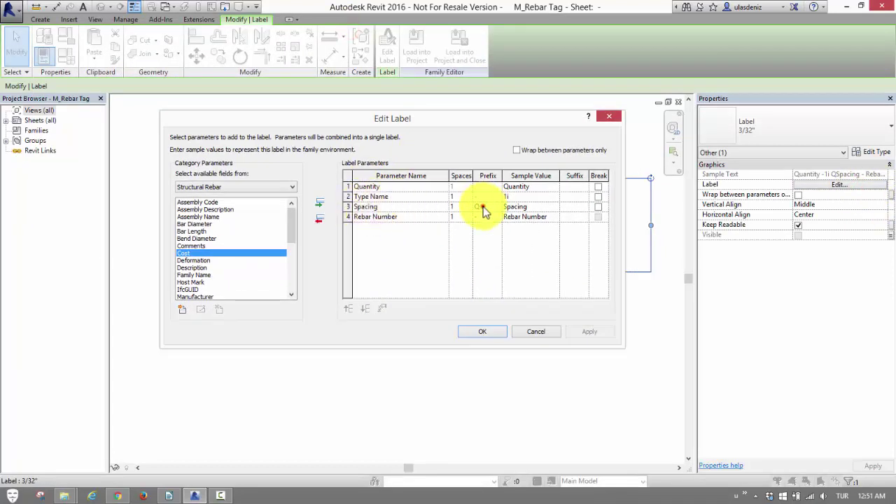
- Inspect the Spacing row's @ prefix and the Quantity and Spacing rows, then close Edit Label unchanged
left_click(483, 207)
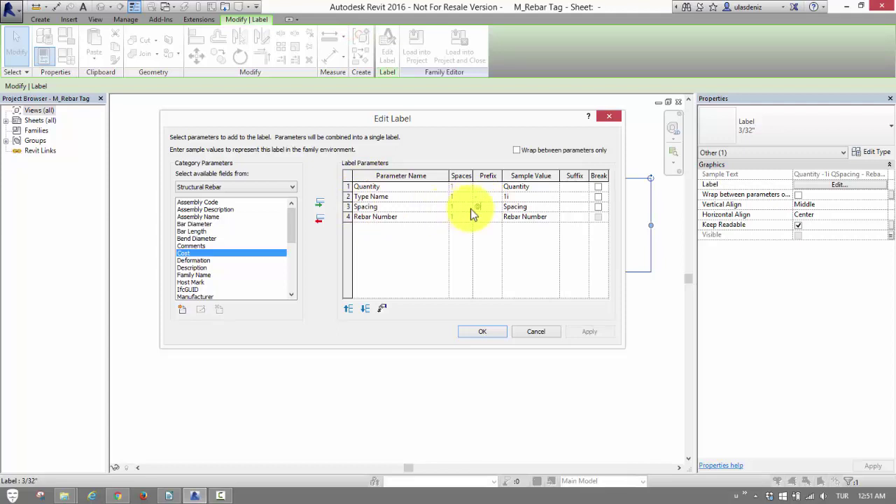
double_click(482, 205)
left_click_drag(544, 121, 510, 120)
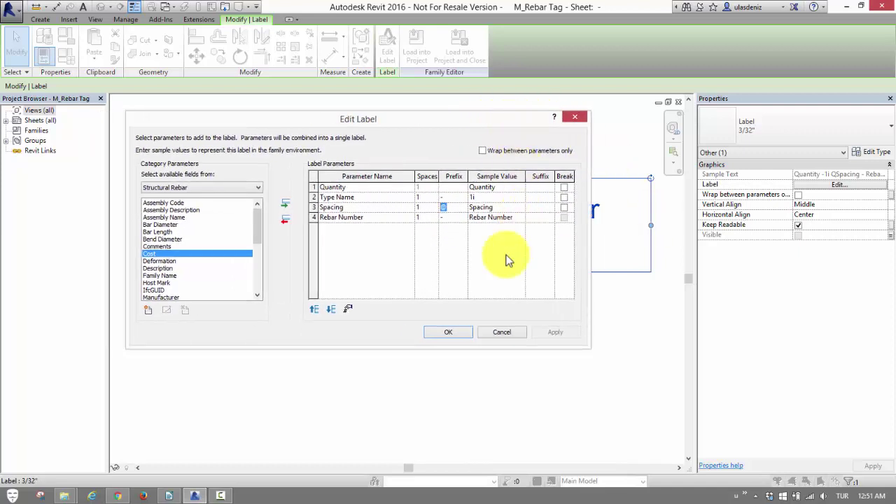
left_click(353, 253)
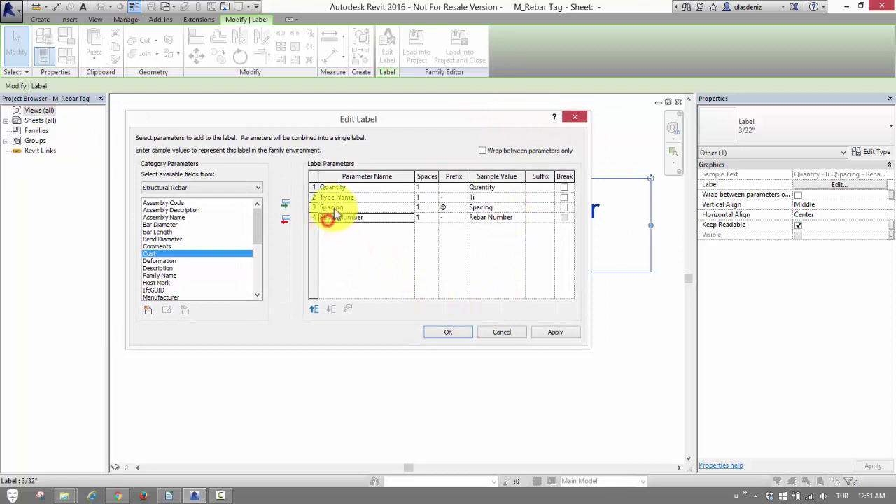
left_click(335, 207)
left_click(334, 188)
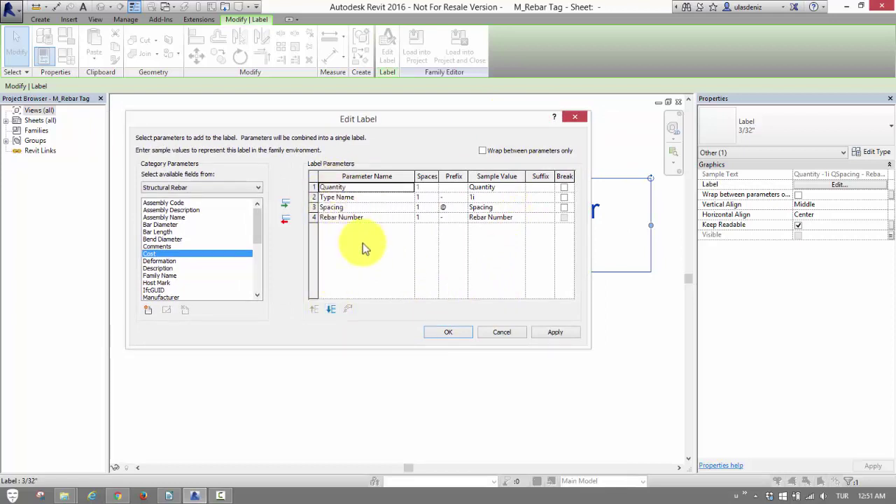
left_click(456, 270)
left_click(573, 119)
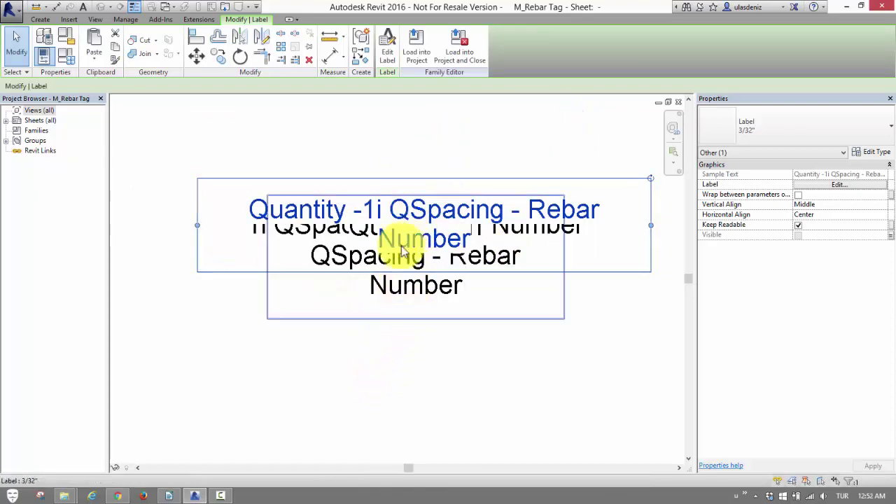
left_click(445, 145)
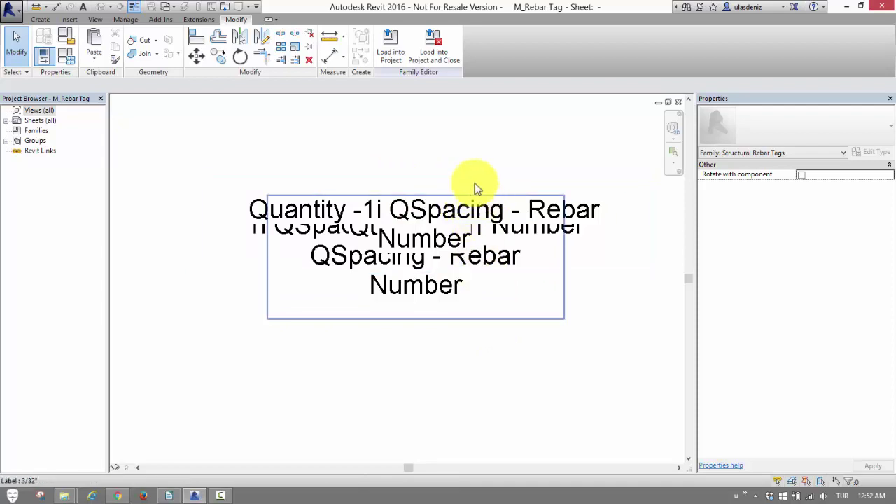
left_click(491, 210)
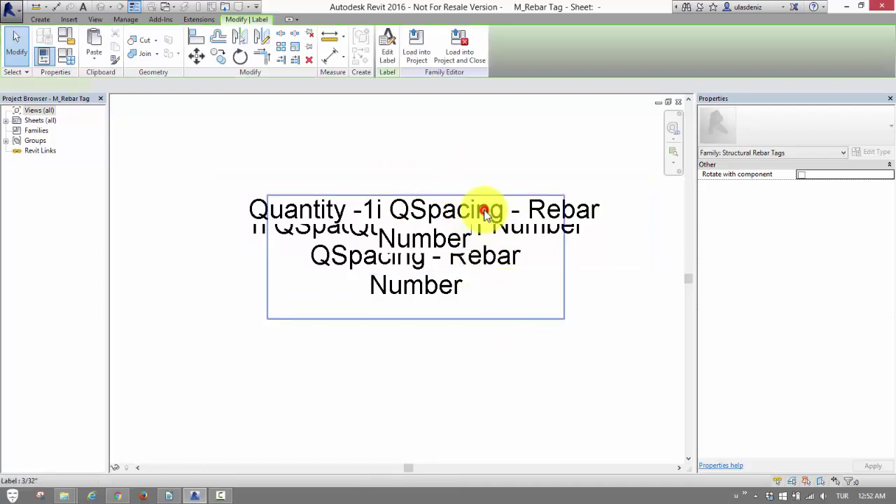
left_click(588, 372)
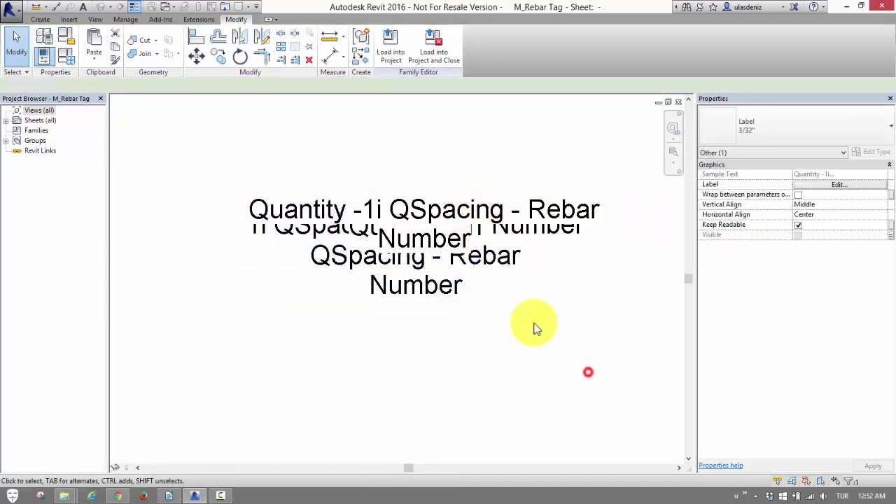
left_click(465, 255)
left_click(876, 152)
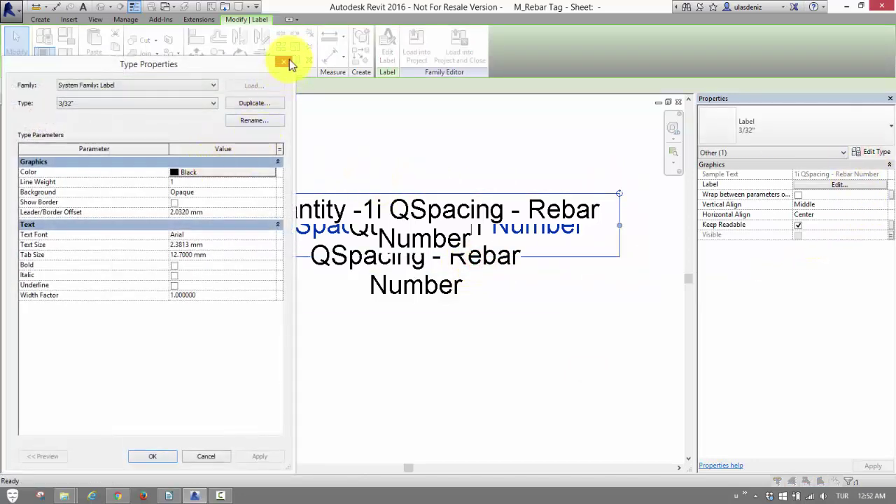
left_click_drag(195, 67, 387, 89)
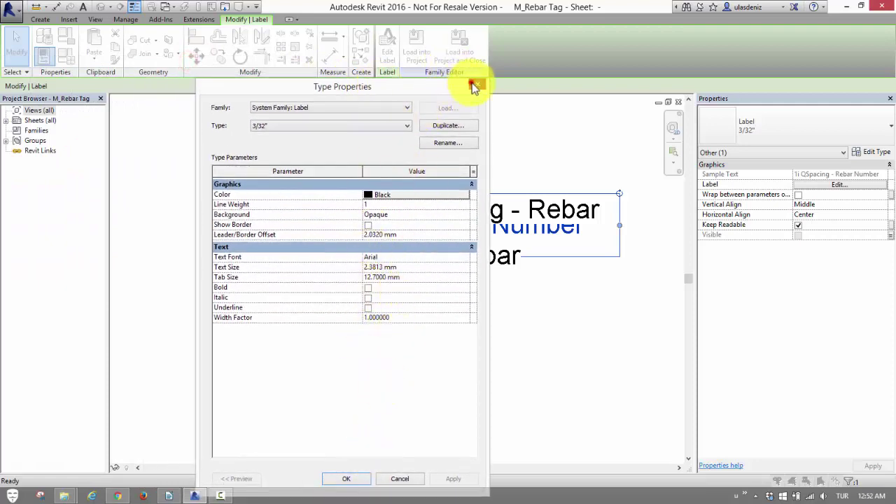
left_click(474, 86)
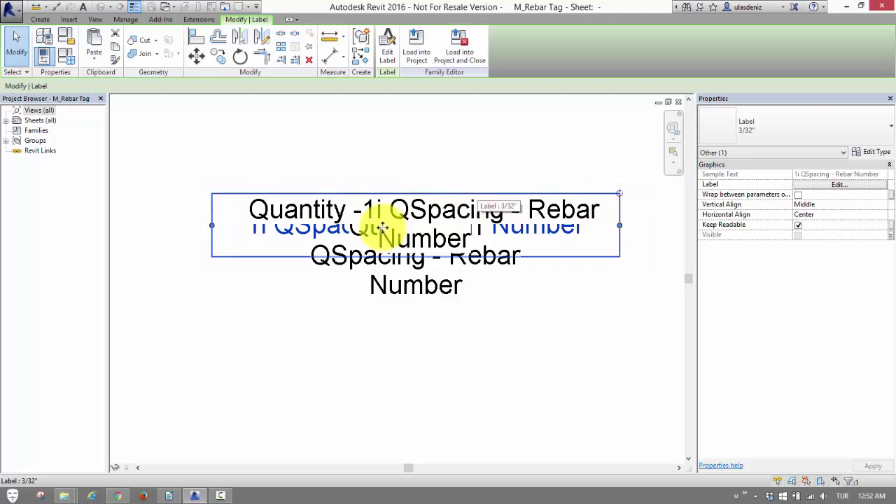
- In Edit Label, keep Structural Rebar as the parameter source and give Rebar Number a '-' prefix
left_click(839, 184)
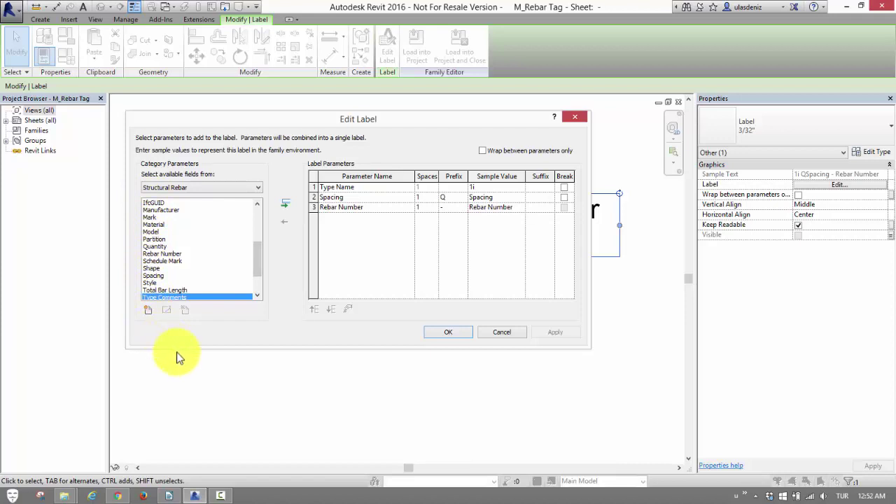
mouse_move(259, 279)
left_mouse_down()
mouse_move(248, 220)
mouse_move(251, 281)
mouse_move(331, 180)
left_mouse_up()
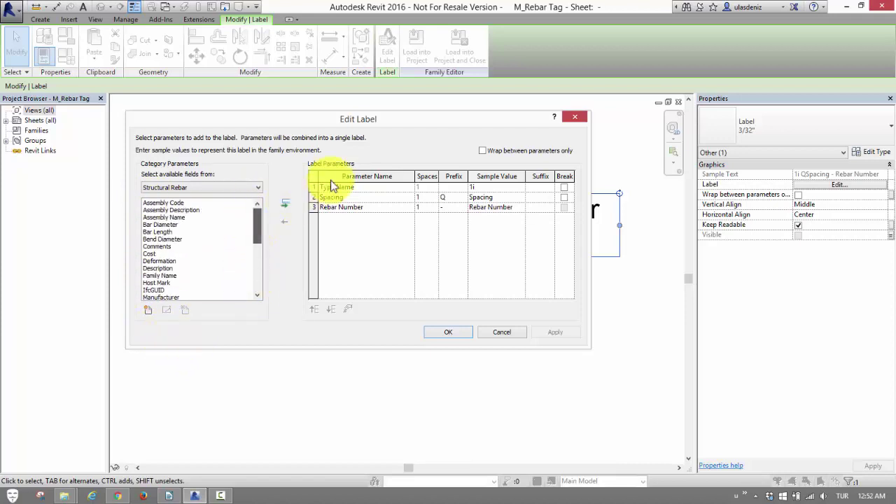
left_click(200, 188)
left_click(194, 199)
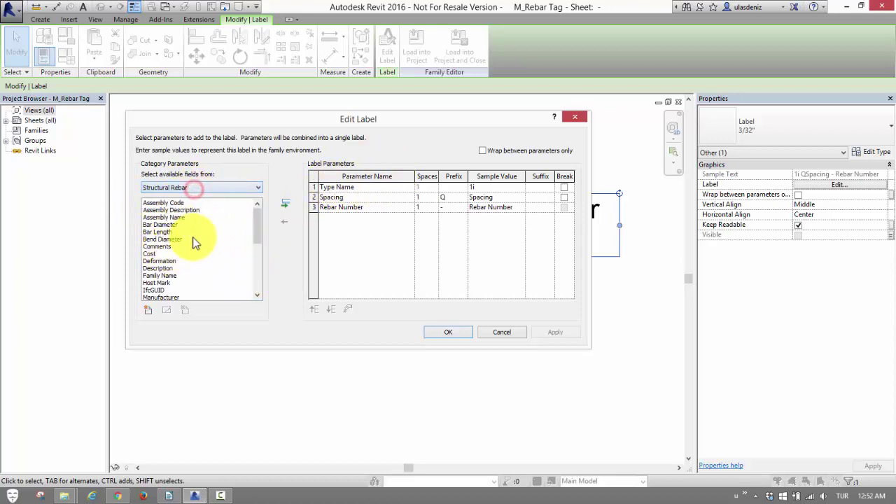
left_click_drag(257, 222, 226, 280)
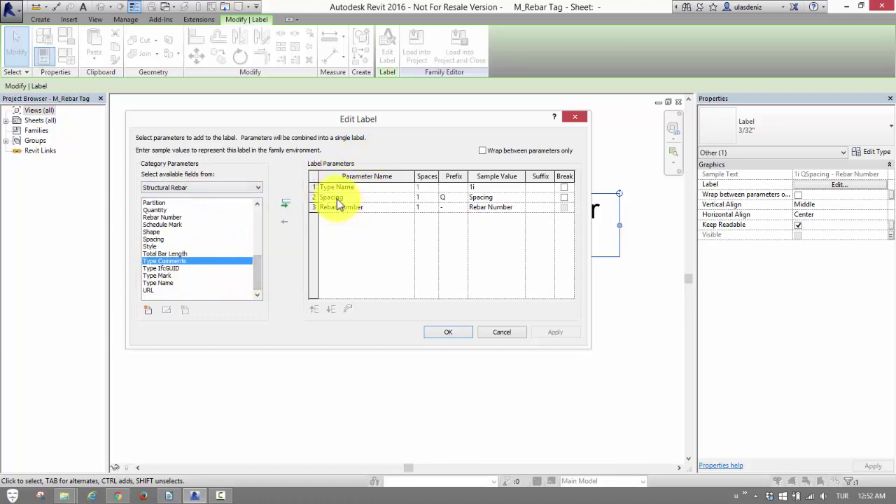
left_click(446, 205)
type("-")
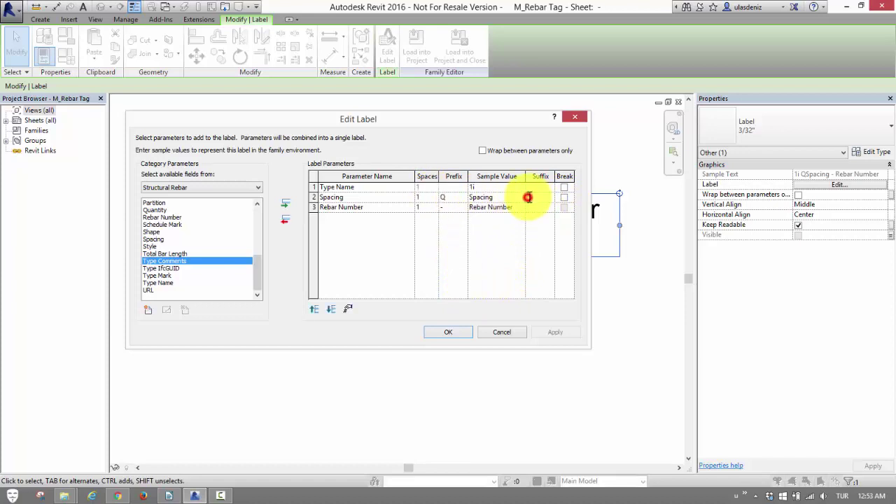
left_click(527, 198)
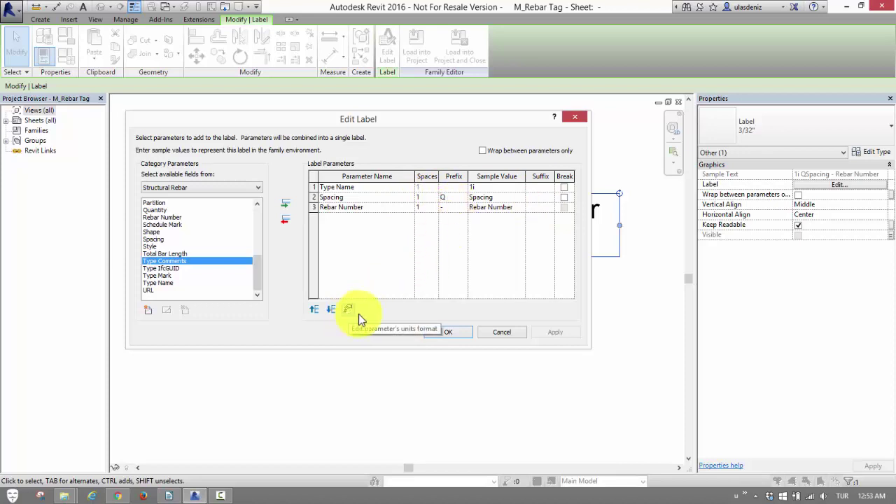
- Close the label editor and show the Recent Documents list
left_click(499, 199)
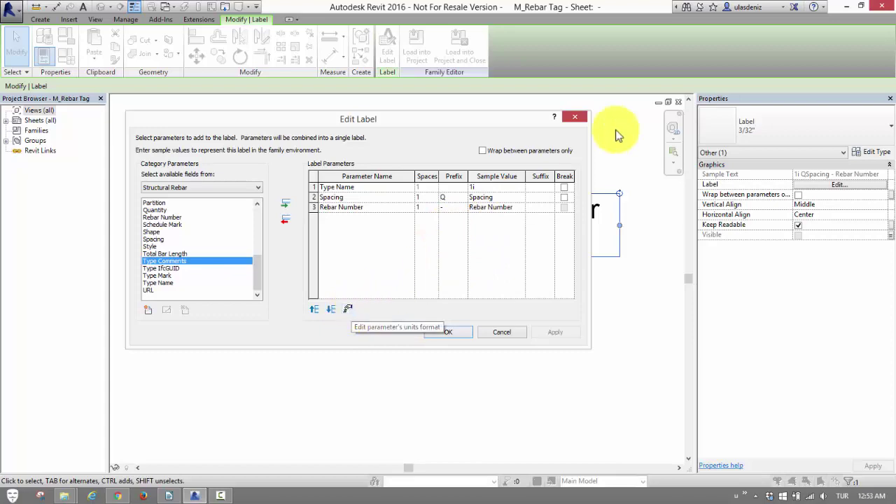
left_click(573, 119)
left_click(11, 10)
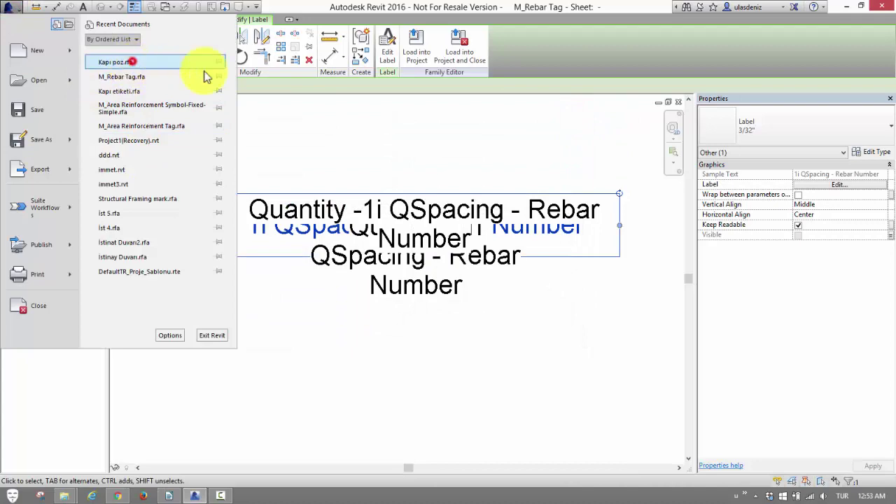
- Open Kapı poz.rfa and format the label's Height parameter in Centimeters instead of project settings
left_click(204, 64)
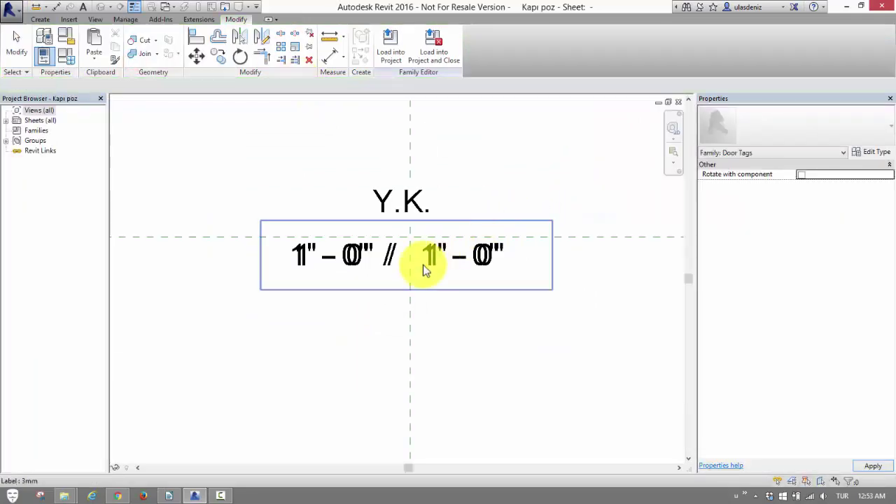
left_click(424, 267)
left_click(840, 185)
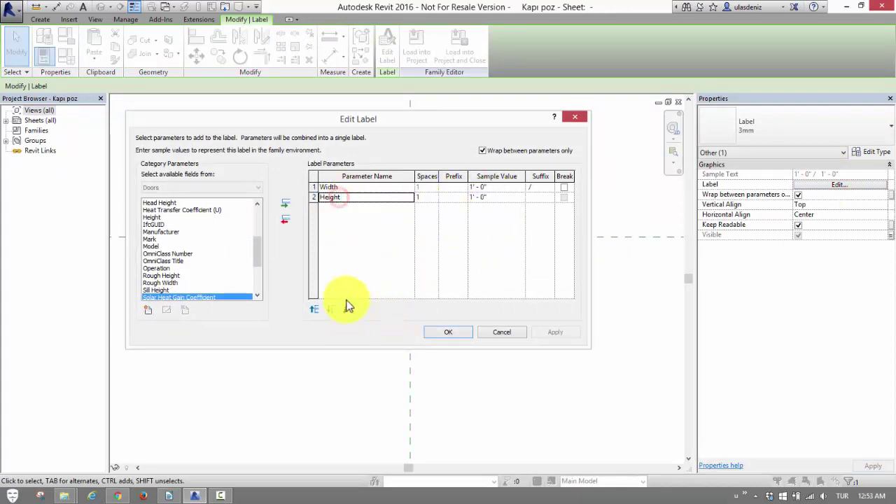
left_click(348, 309)
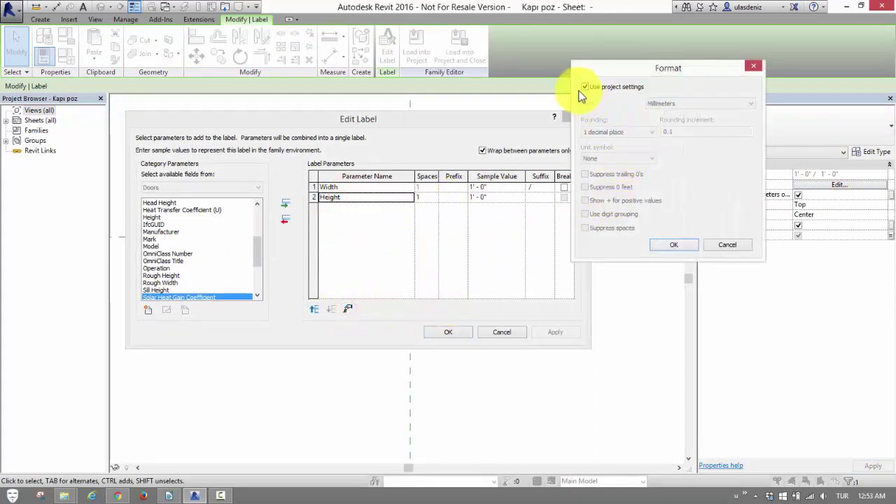
left_click(585, 86)
left_click(677, 103)
left_click(679, 103)
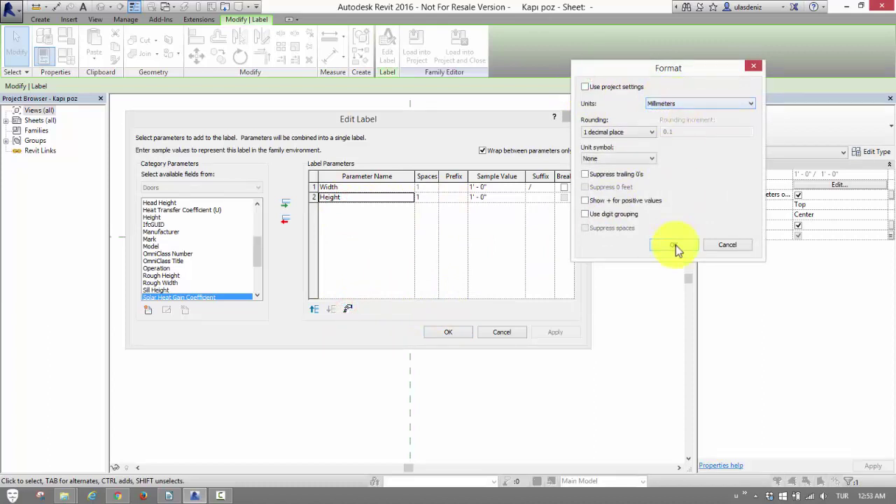
left_click(705, 109)
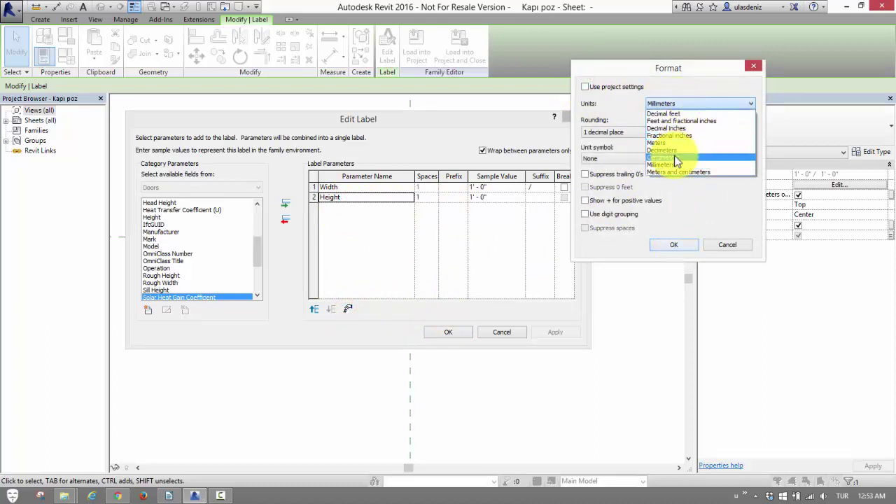
left_click(678, 161)
left_click(676, 245)
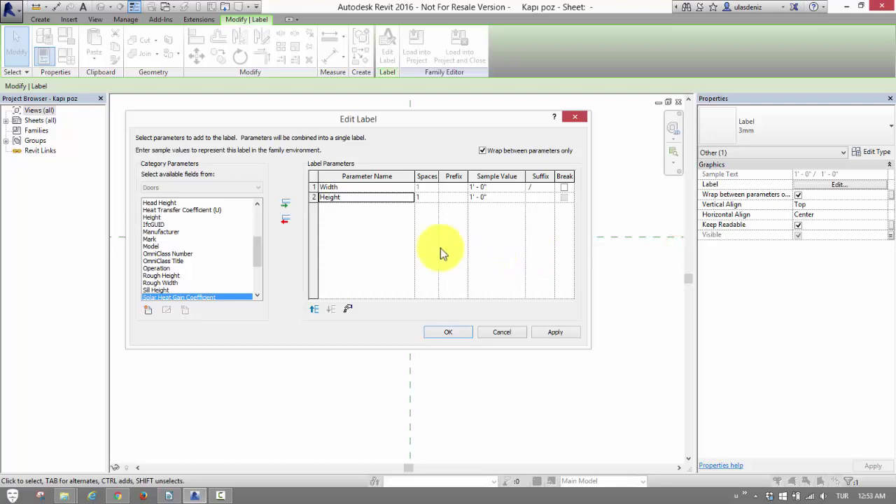
- Format the Width parameter in Centimeters too and apply the label changes
left_click(337, 187)
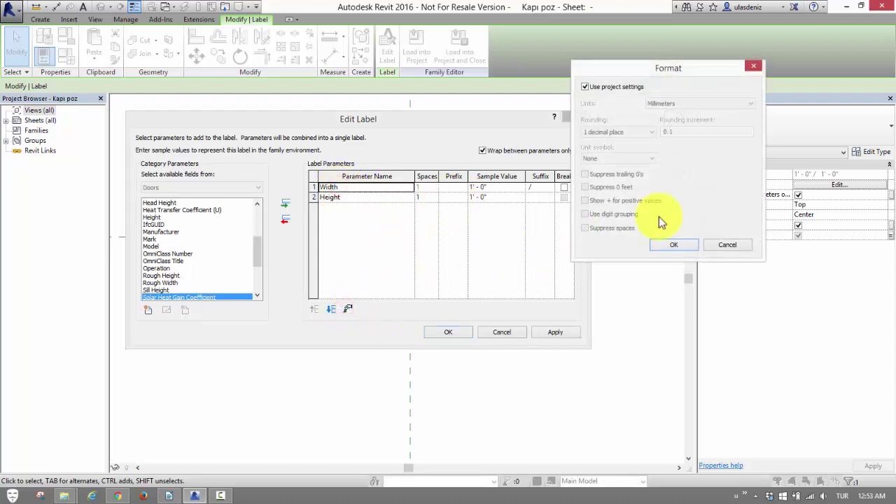
left_click(585, 86)
left_click(701, 103)
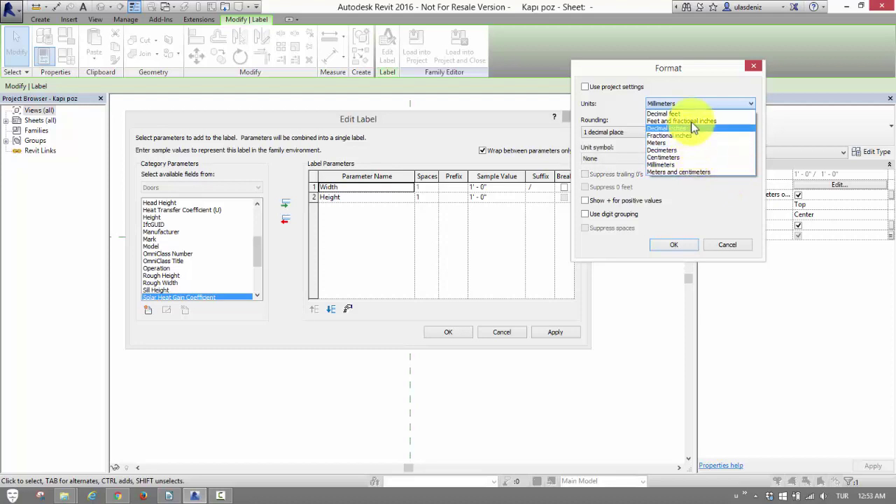
left_click(696, 158)
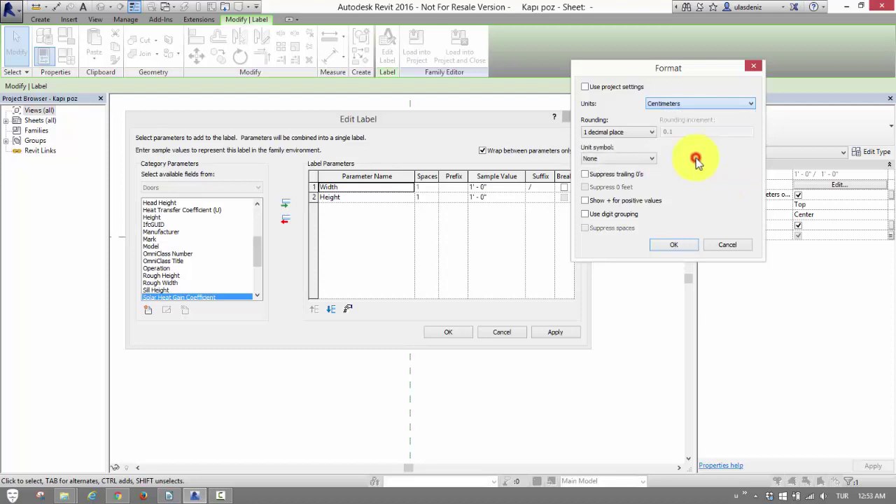
left_click(673, 246)
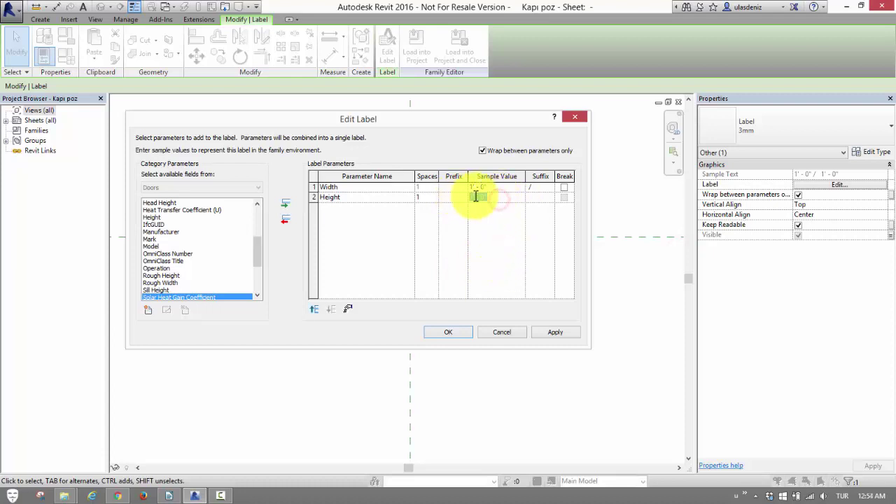
left_click(494, 236)
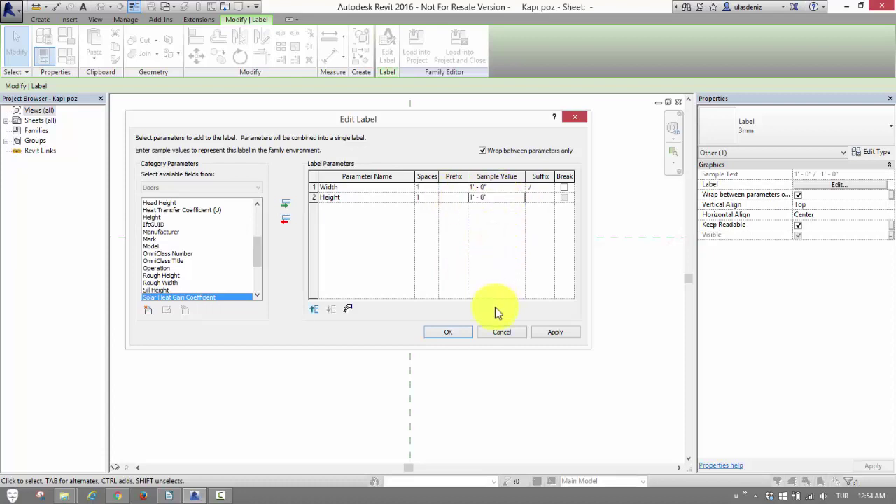
left_click(460, 333)
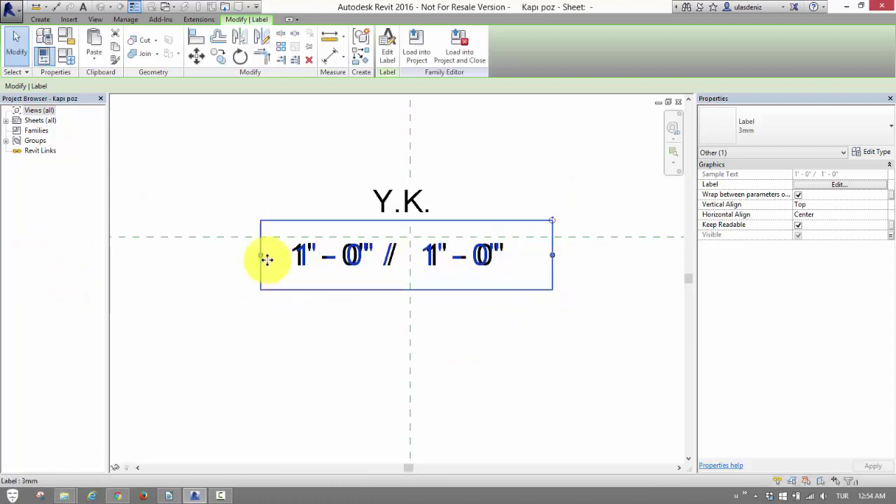
- Reopen M_Rebar Tag.rfa from Recent Documents, confirming the file-changed prompt
left_click(322, 195)
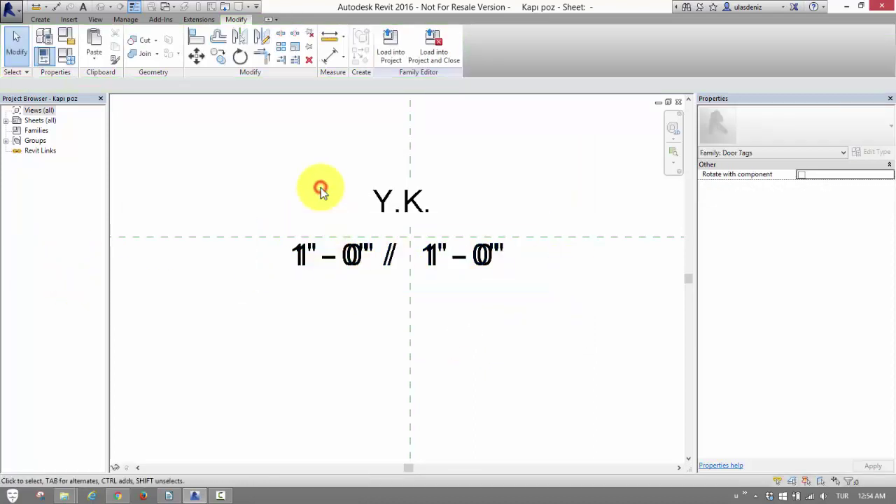
left_click(343, 247)
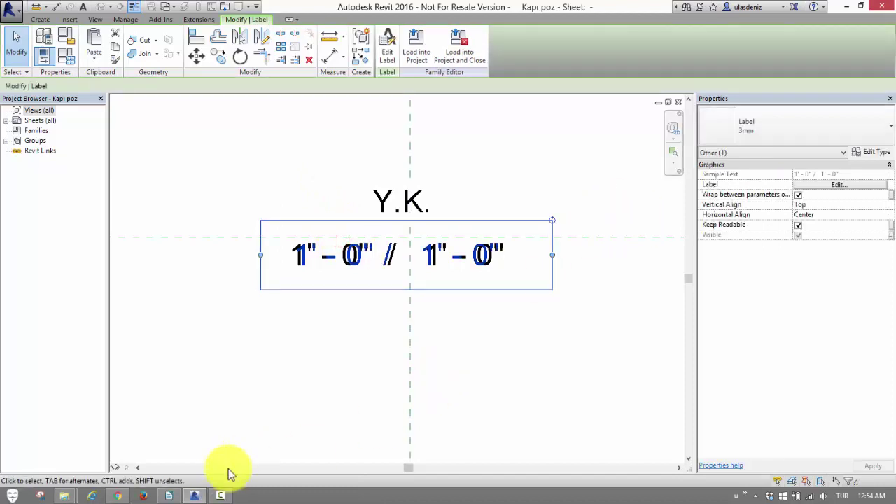
left_click(16, 9)
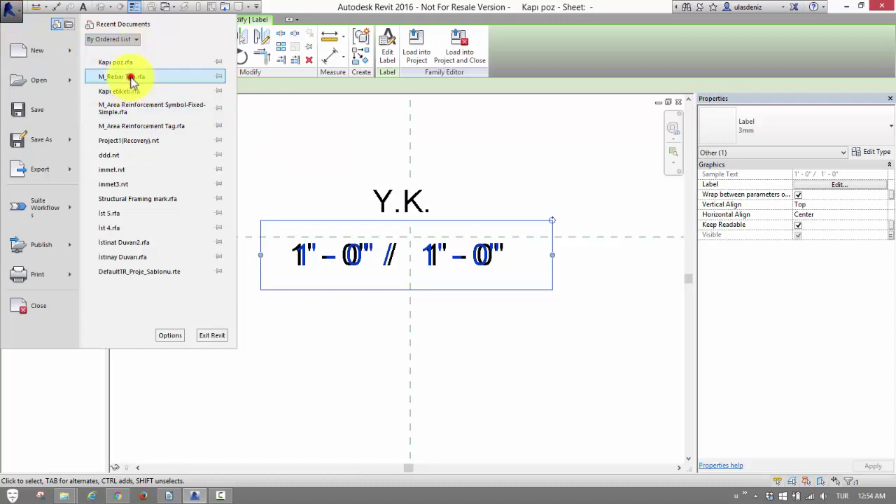
left_click(131, 79)
left_click(517, 269)
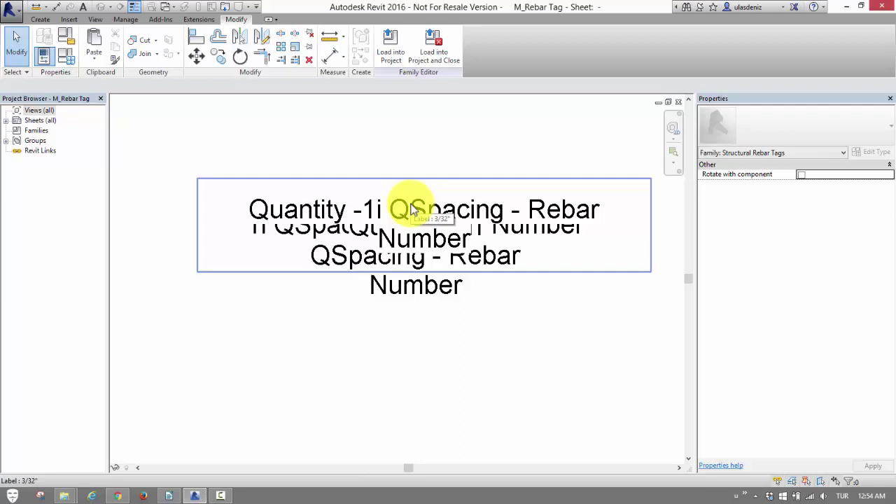
- Turn on 'Wrap between parameters only' for the rebar tag label
left_click(476, 181)
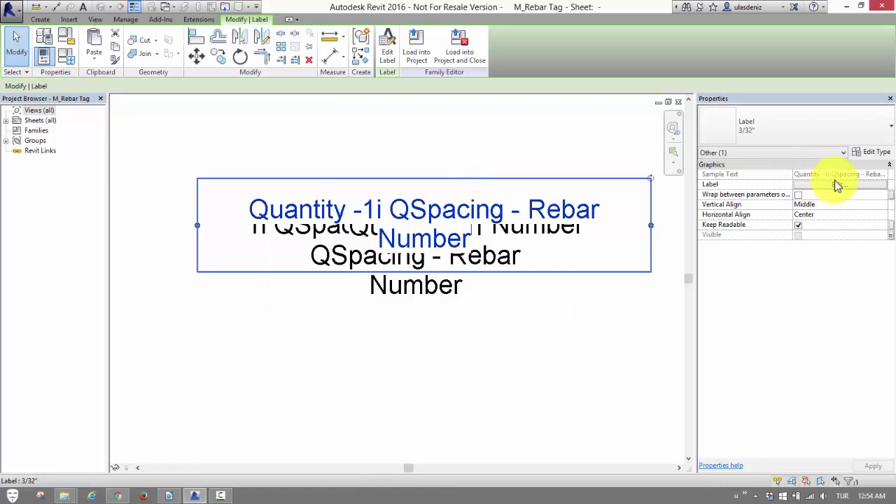
left_click(838, 184)
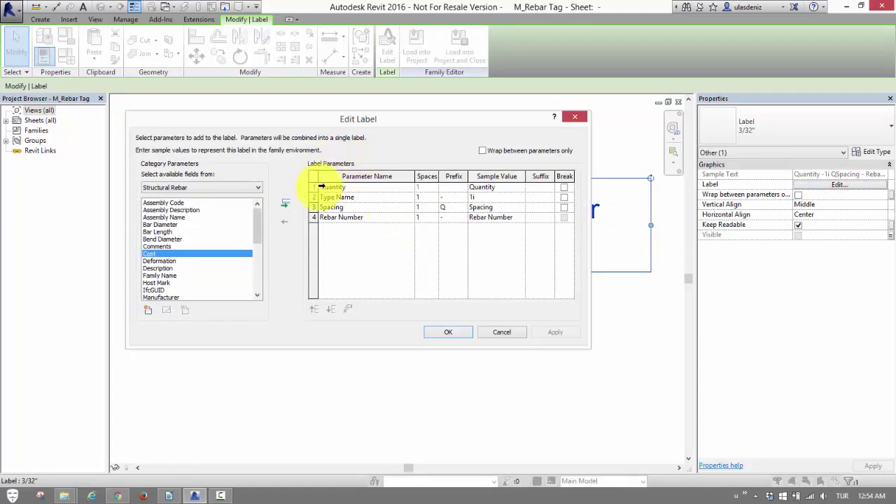
left_click_drag(357, 118, 315, 109)
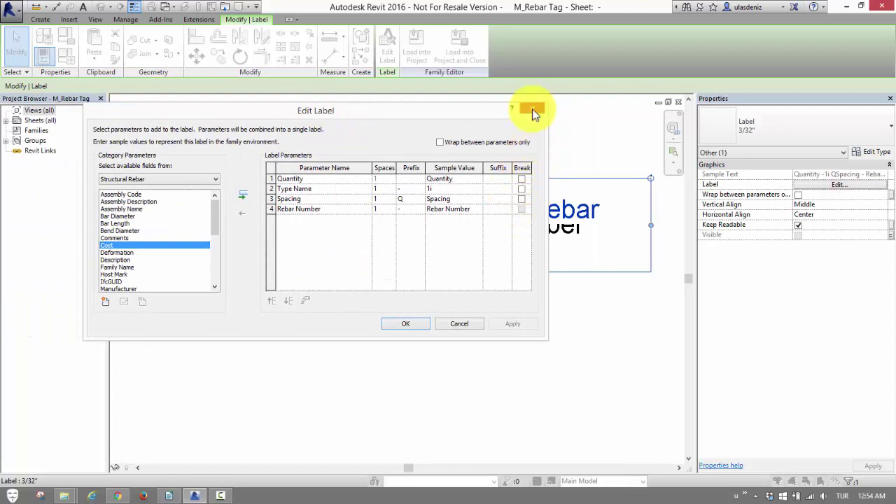
left_click(440, 142)
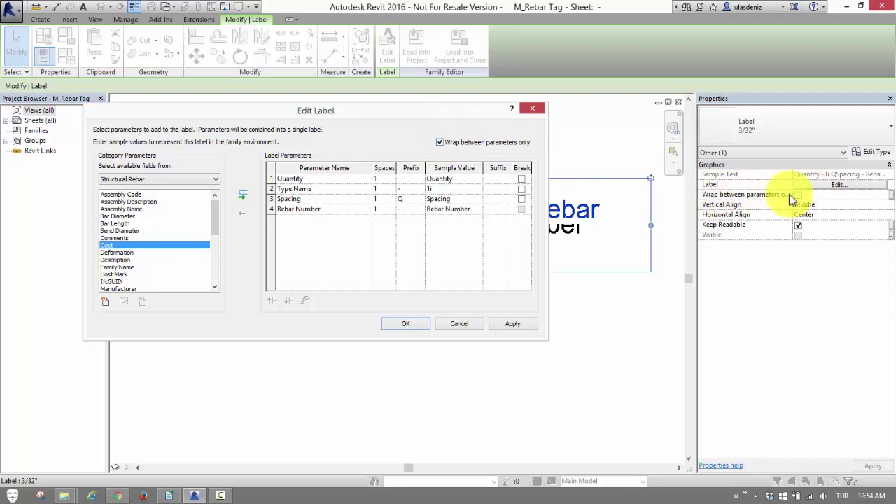
left_click(534, 111)
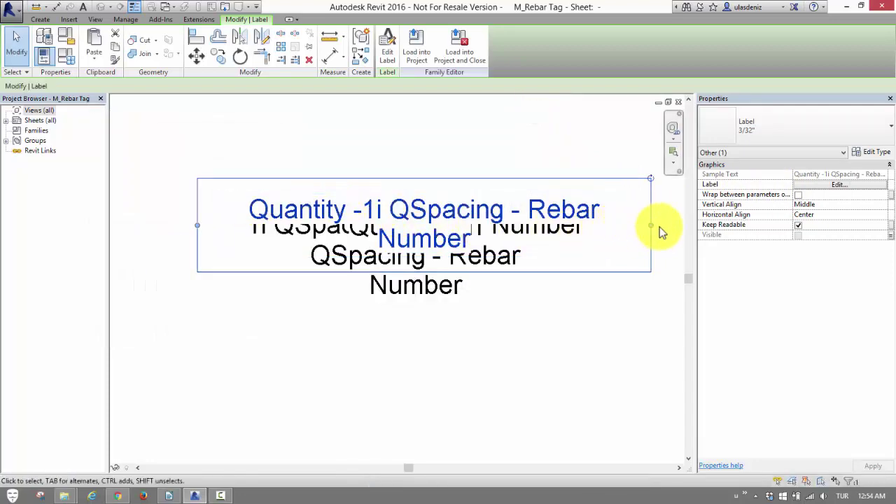
- Resize the rebar label box so it wraps as 'Quantity -1i QSpacing -' over 'Rebar Number'
mouse_move(650, 225)
left_mouse_down()
mouse_move(493, 263)
mouse_move(622, 254)
mouse_move(475, 256)
left_mouse_up()
left_click(525, 344)
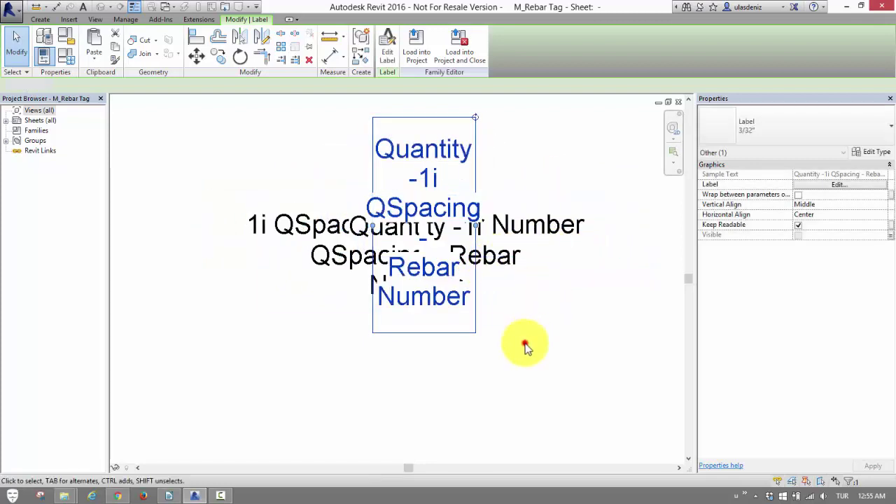
left_click(450, 180)
left_click_drag(500, 224, 606, 234)
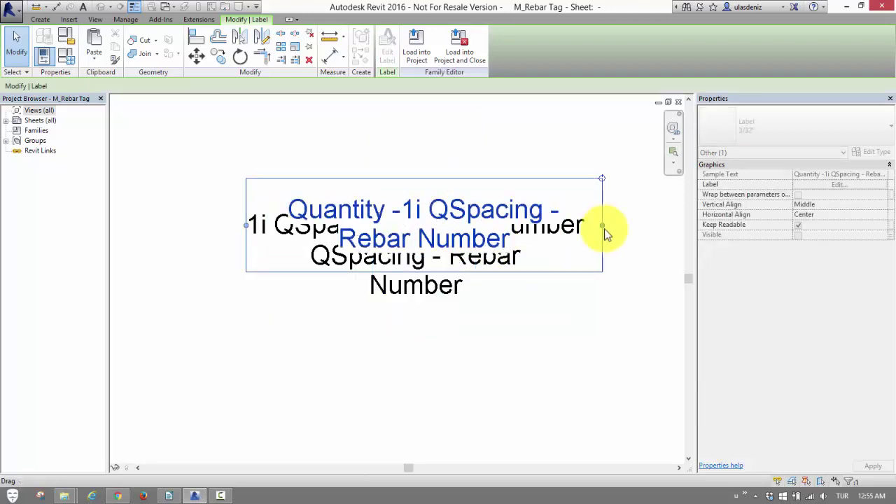